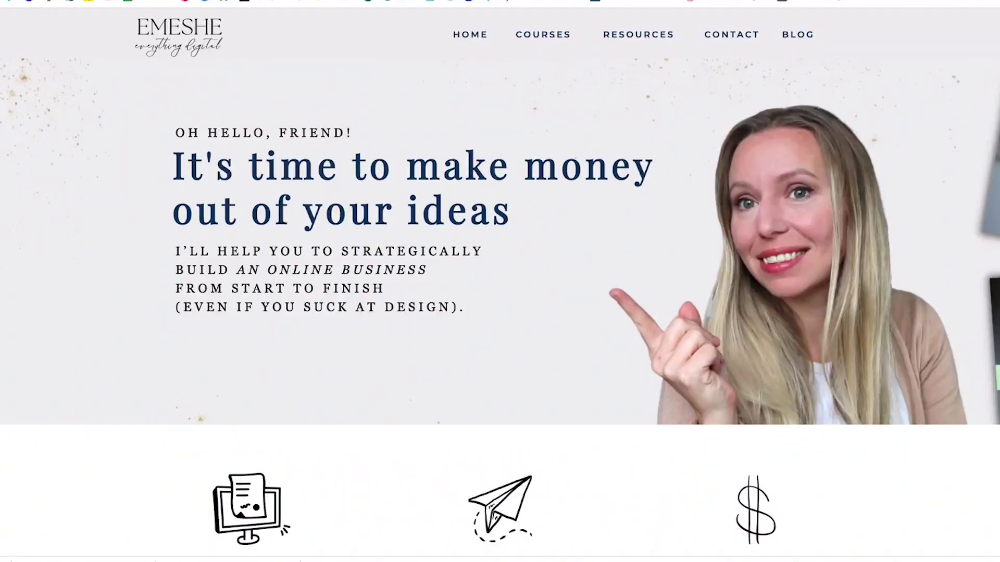
# Scroll down the Emeshe pages past Grab Free Templates to the Small Business Toolkit grid
pyautogui.scroll(-10, 500, 307)
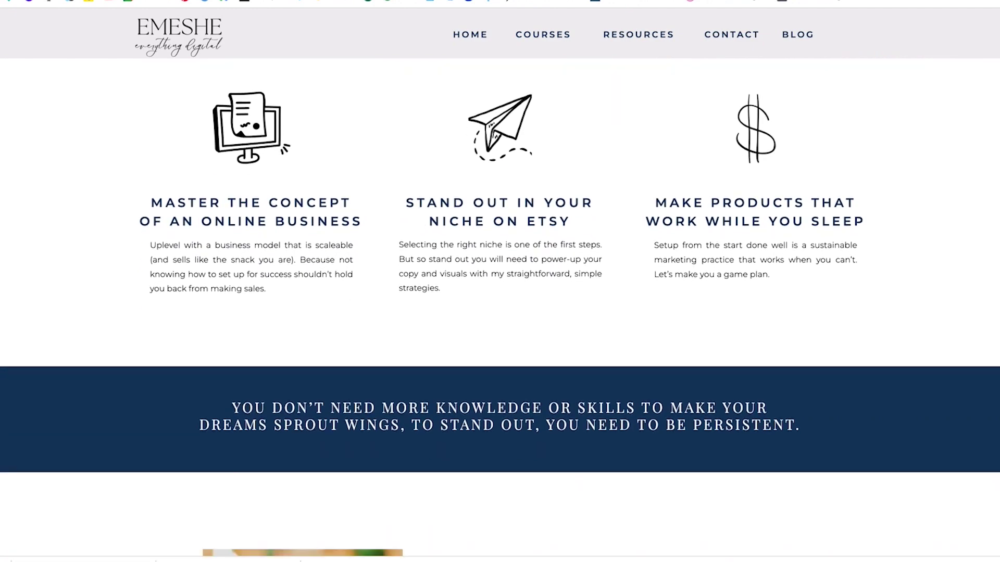
pyautogui.scroll(-12, 500, 307)
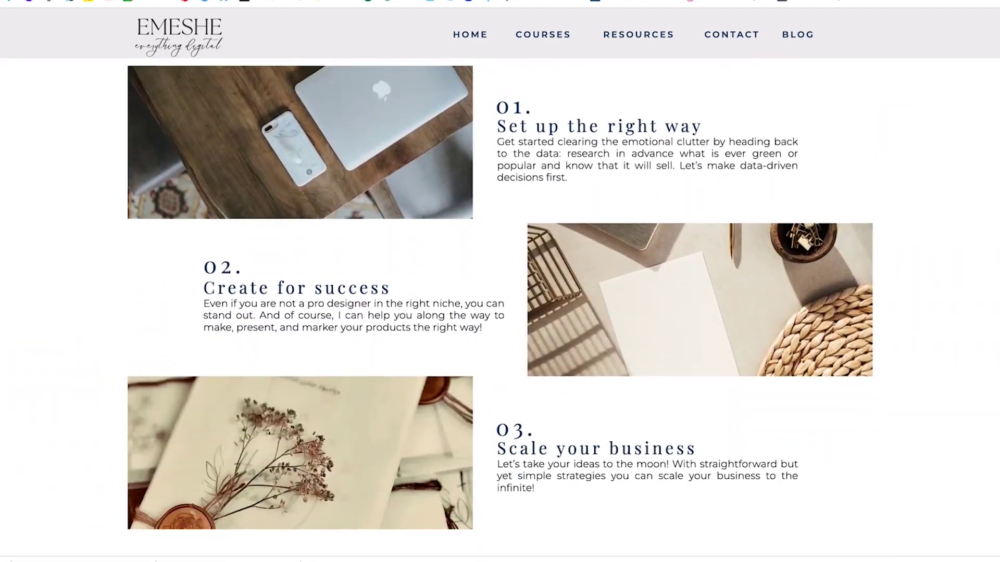
pyautogui.scroll(-12, 500, 308)
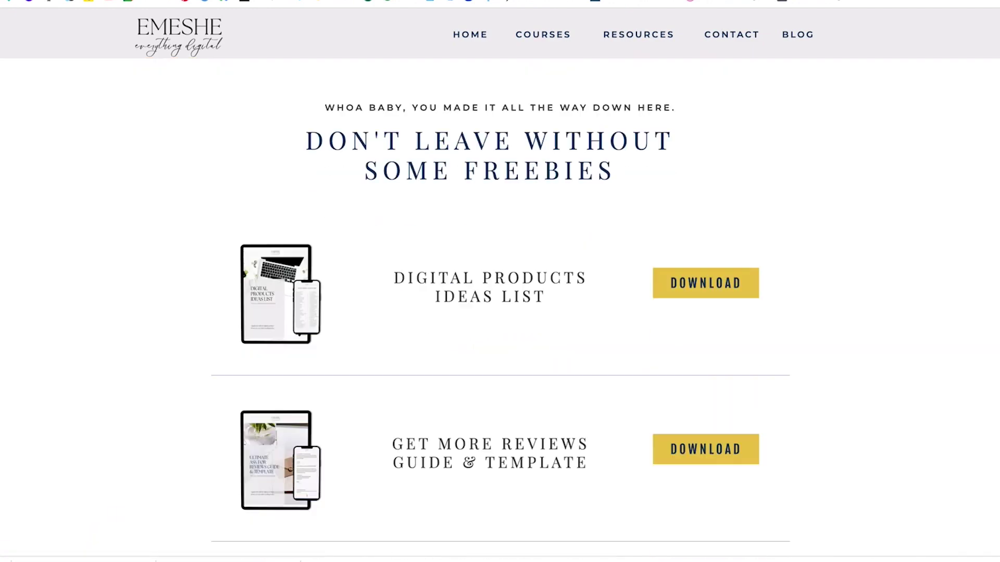
pyautogui.scroll(-5, 500, 307)
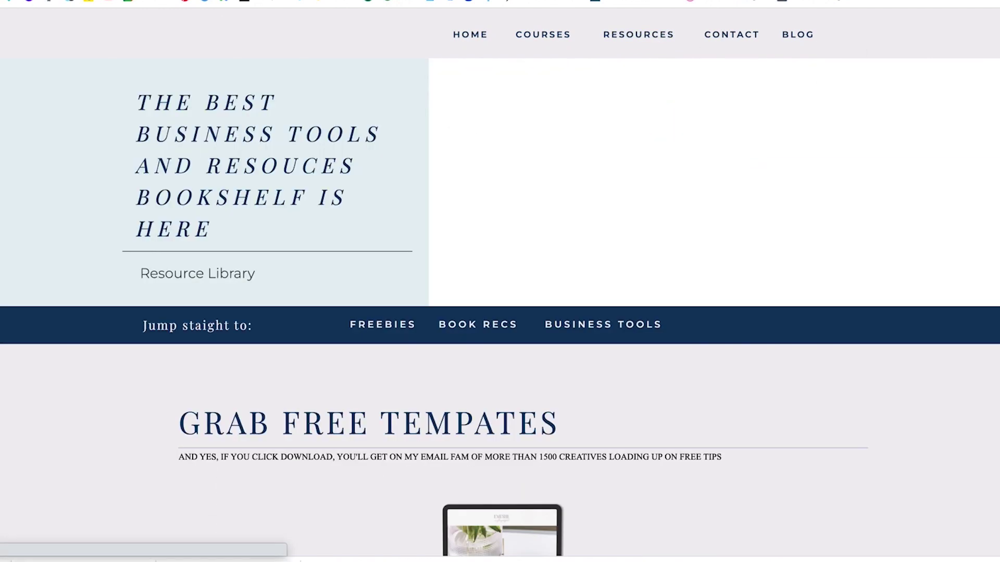
pyautogui.scroll(-5, 500, 307)
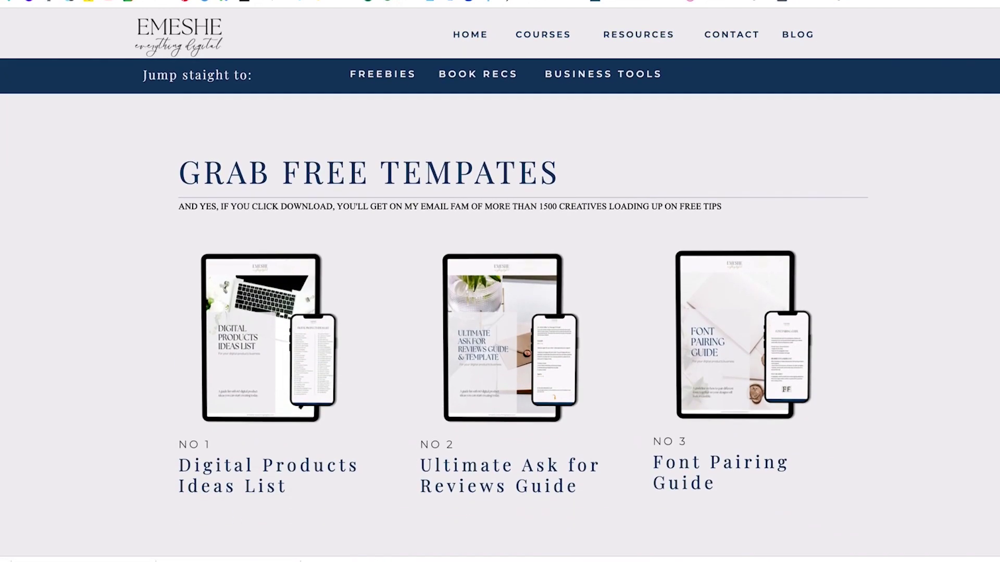
pyautogui.scroll(-10, 500, 307)
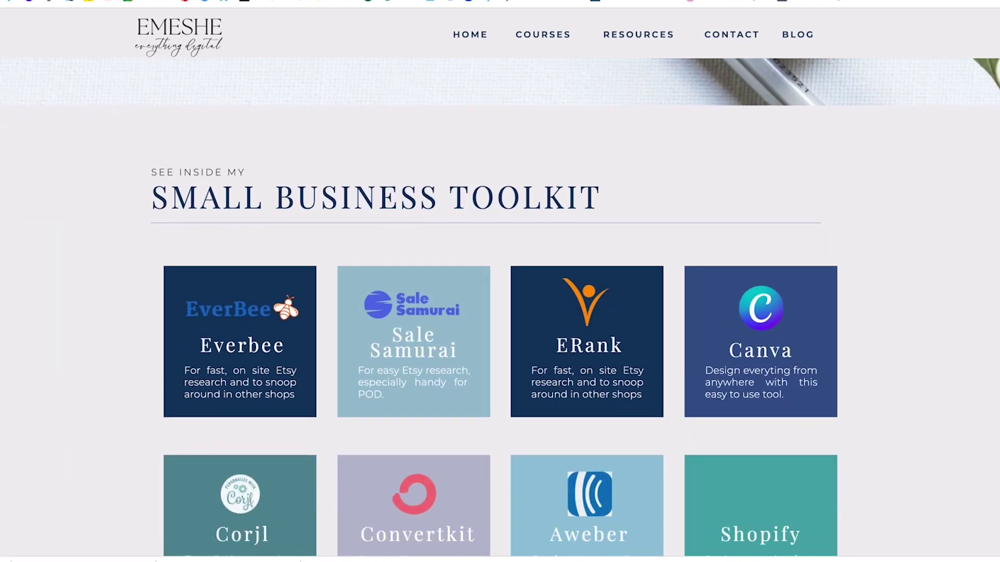
pyautogui.scroll(-11, 500, 307)
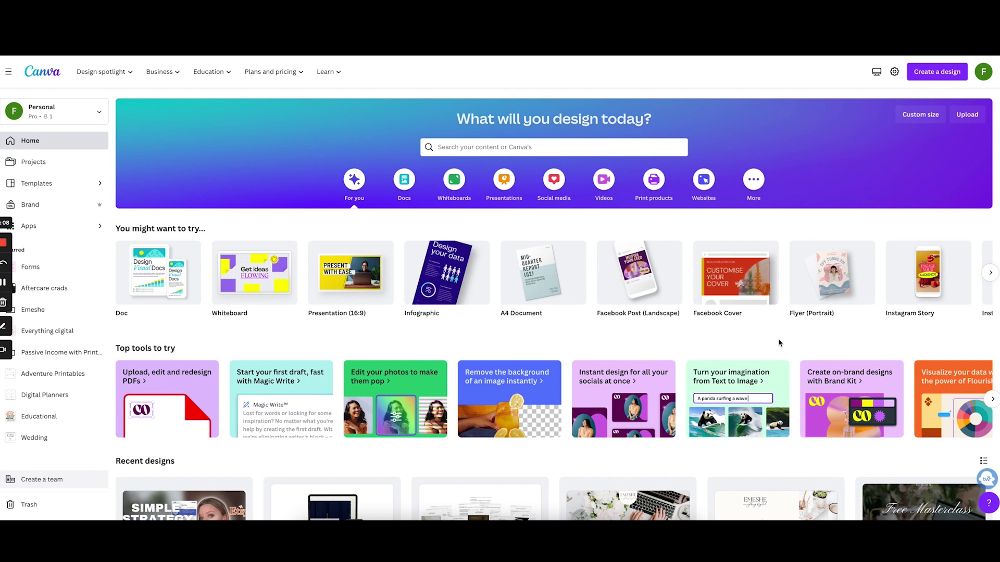
# Enter a custom design size of width 5 and height 7 in inches
pyautogui.click(927, 121)
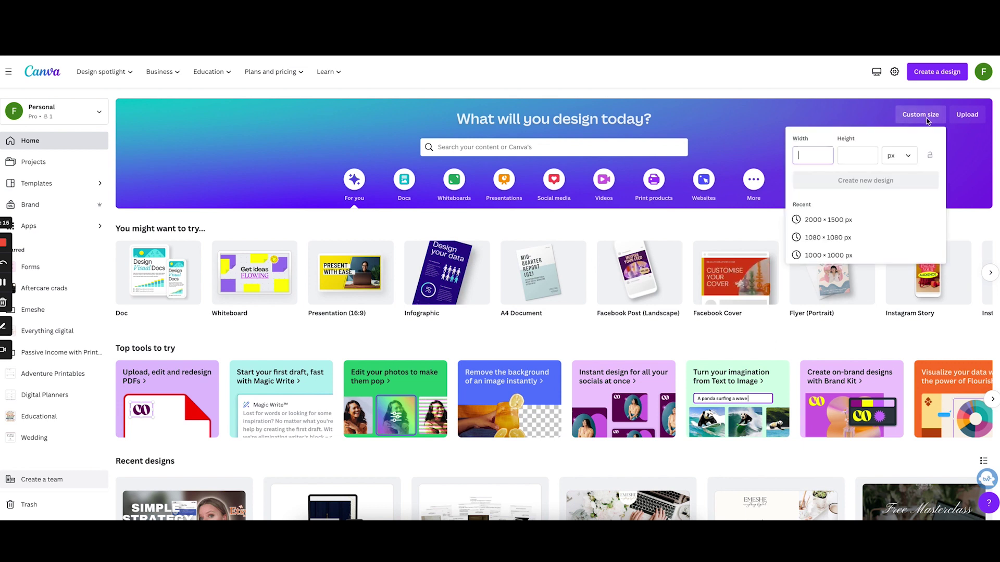
pyautogui.write('5')
pyautogui.press('Tab')
pyautogui.write('7')
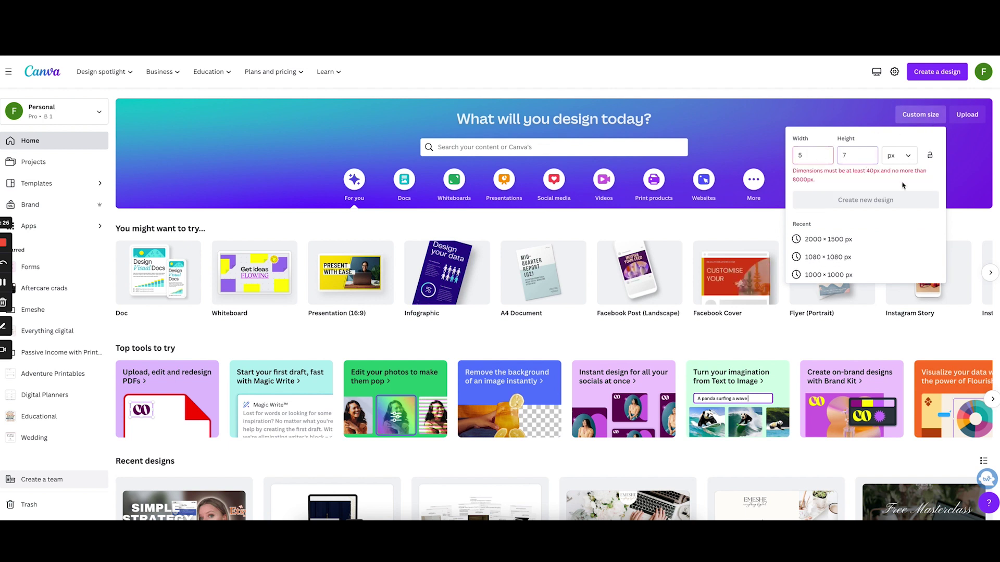
pyautogui.click(900, 155)
pyautogui.click(914, 200)
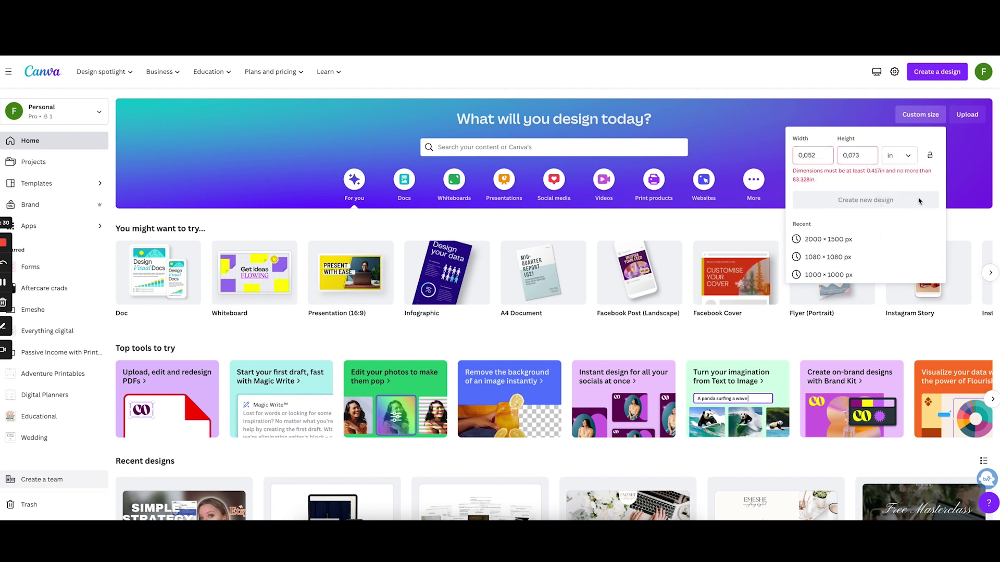
pyautogui.click(812, 156)
pyautogui.moveTo(821, 156); pyautogui.dragTo(798, 156)
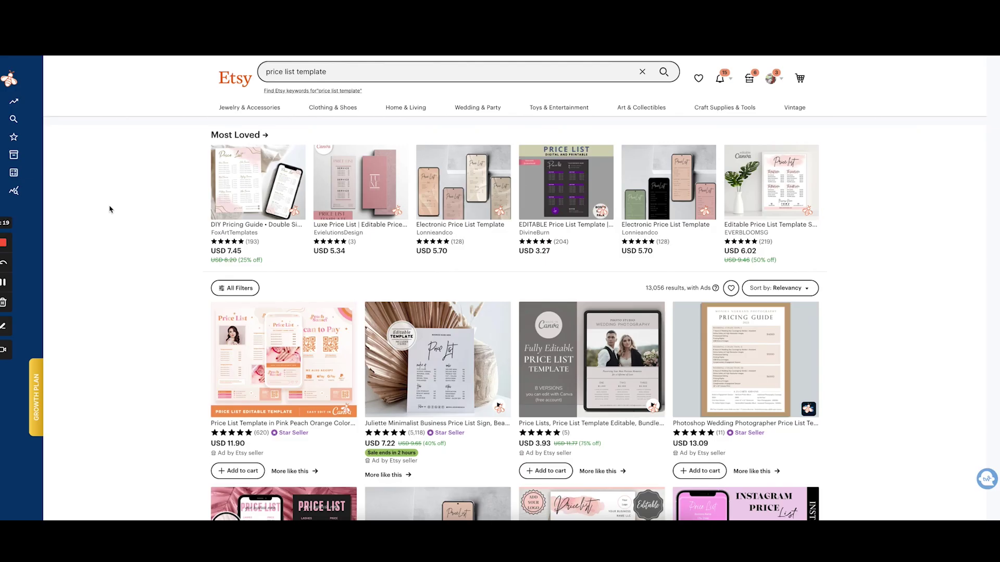
# Scroll the 'price list template' results to find the USD 10.70 Price Lists and Scan-to-Pay listing
pyautogui.scroll(-10, 109, 209)
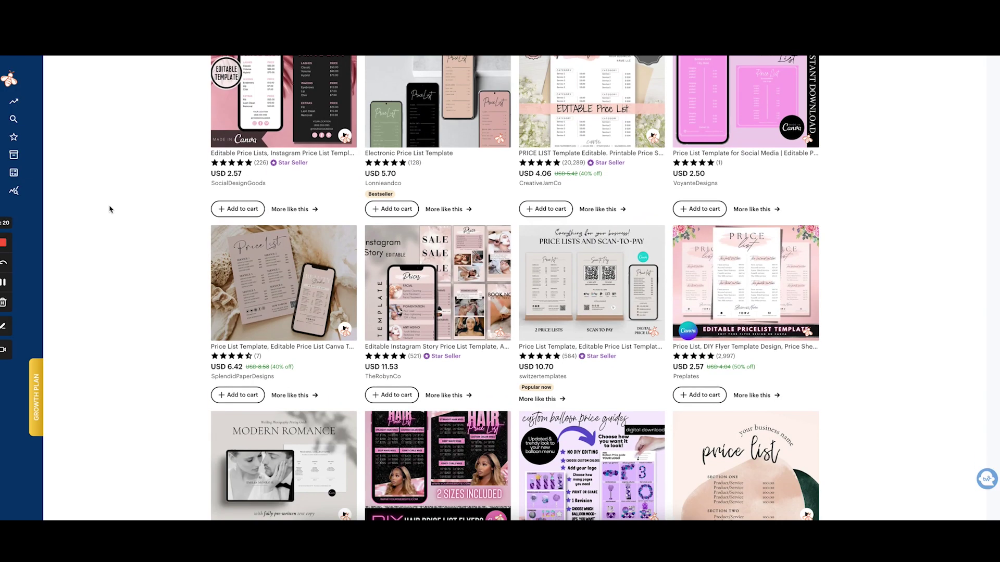
pyautogui.scroll(10, 110, 209)
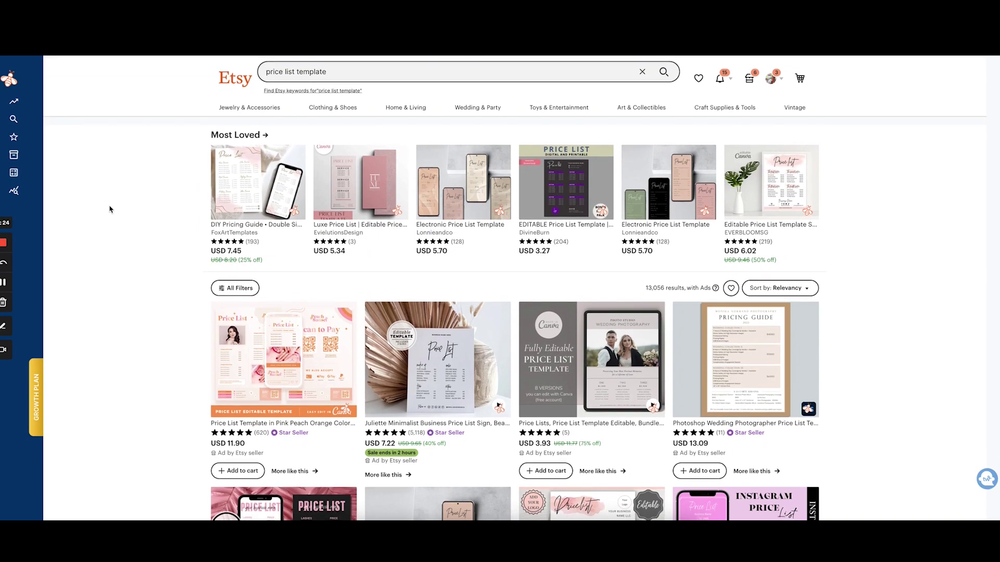
pyautogui.scroll(-3, 109, 209)
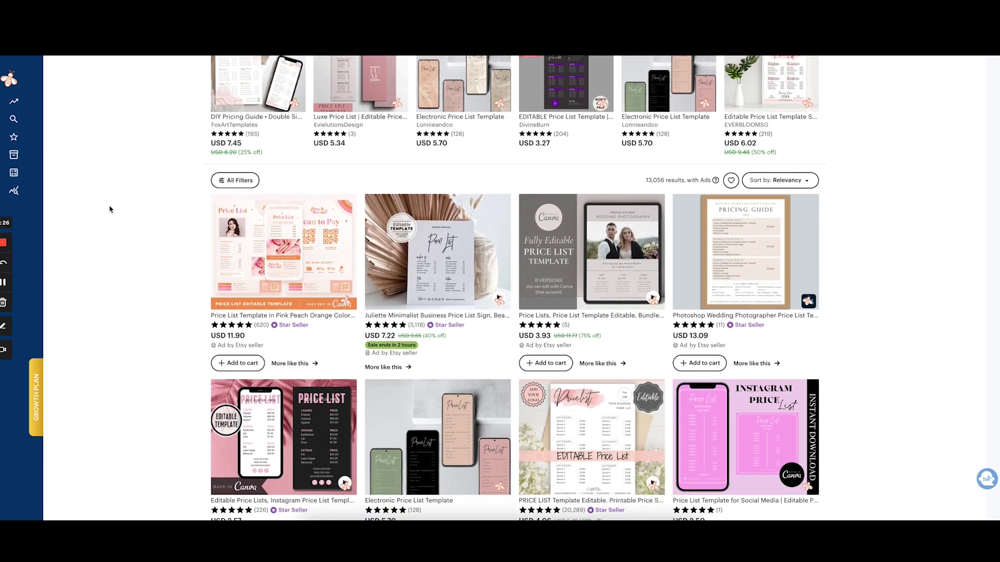
pyautogui.scroll(-12, 110, 209)
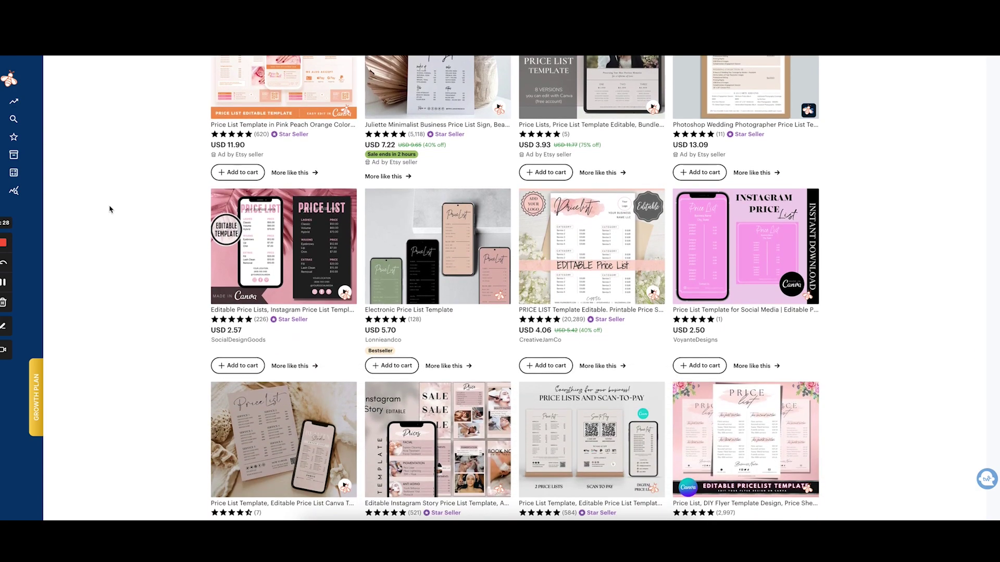
pyautogui.scroll(-4, 110, 209)
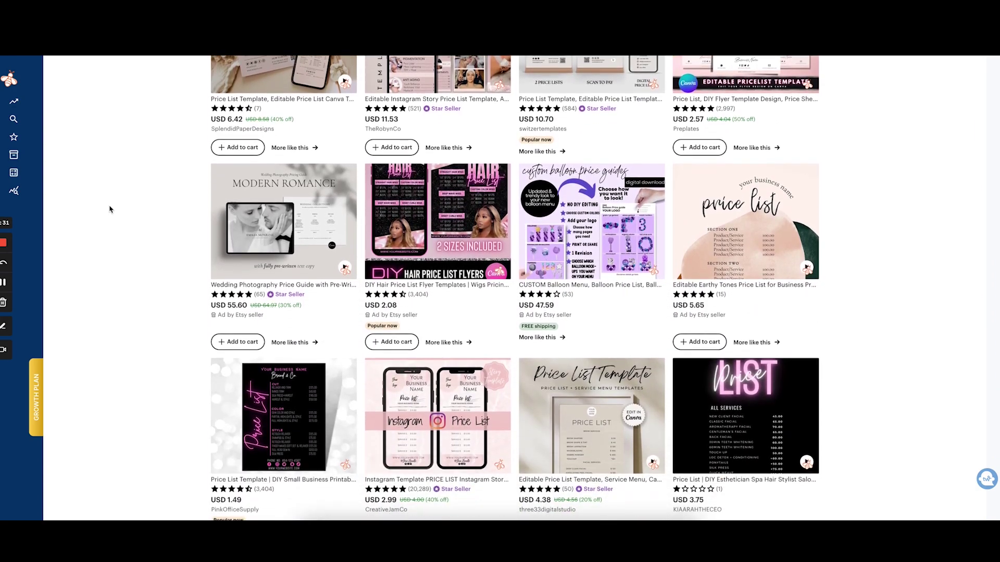
pyautogui.scroll(-6, 110, 209)
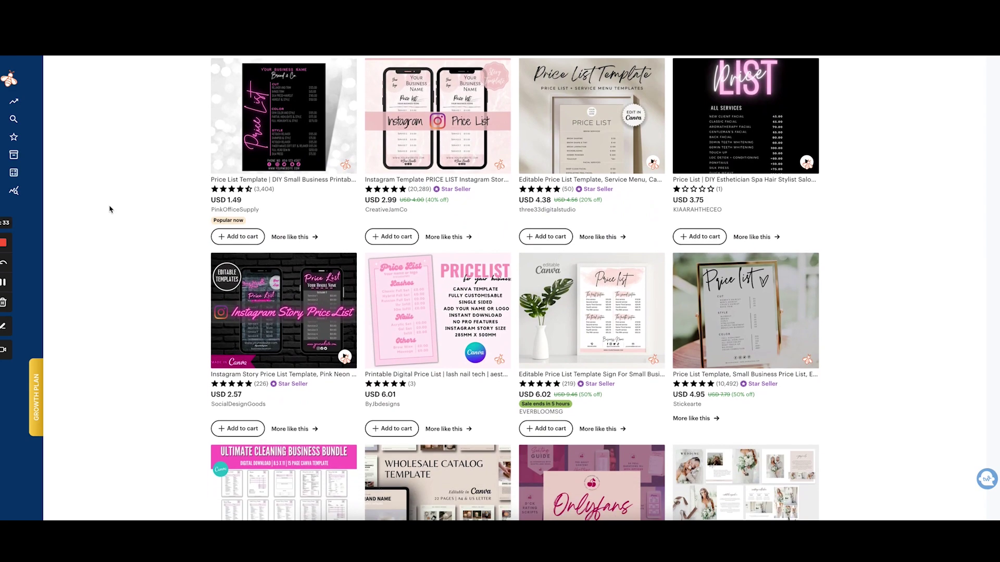
pyautogui.scroll(-1, 109, 209)
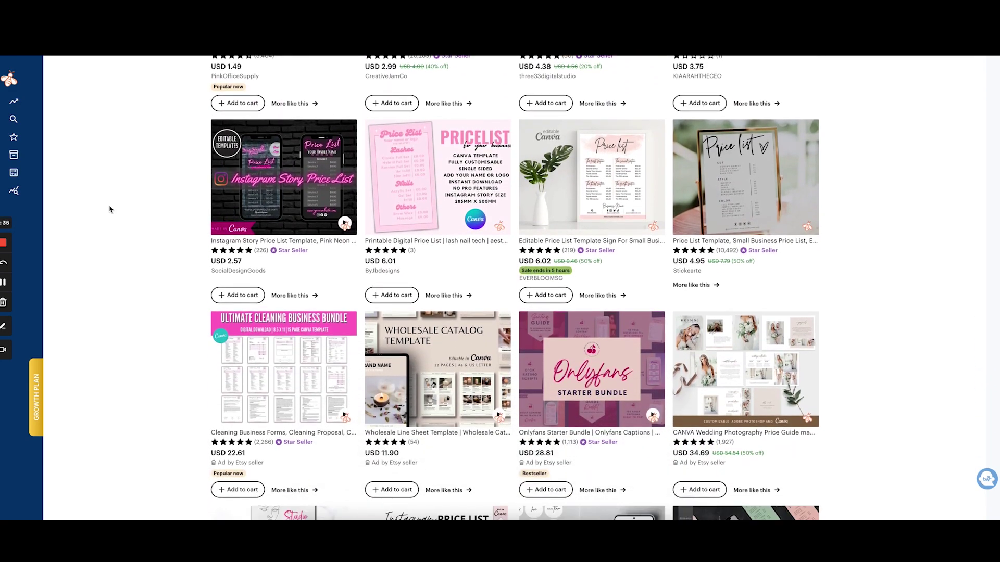
pyautogui.scroll(5, 109, 209)
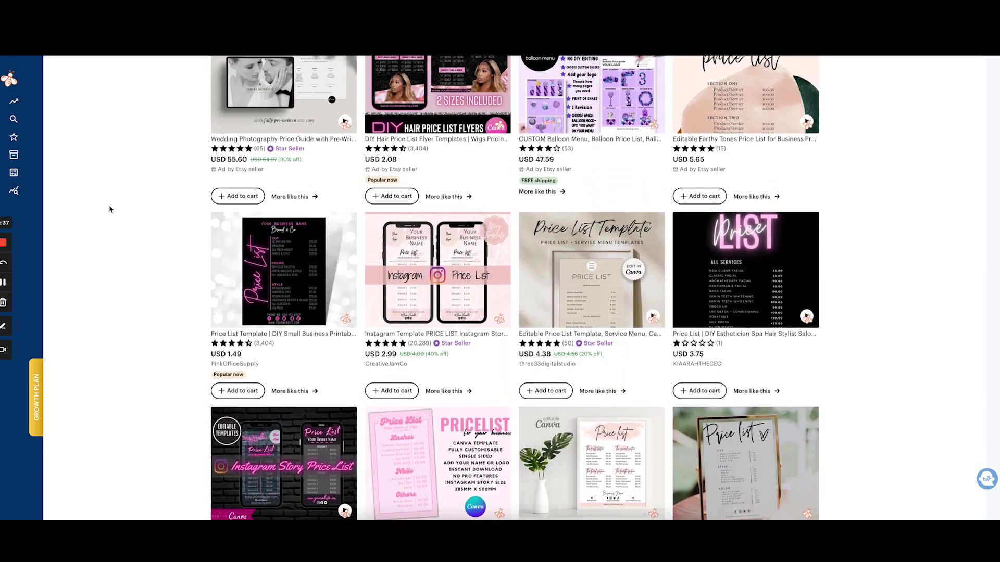
pyautogui.scroll(5, 109, 210)
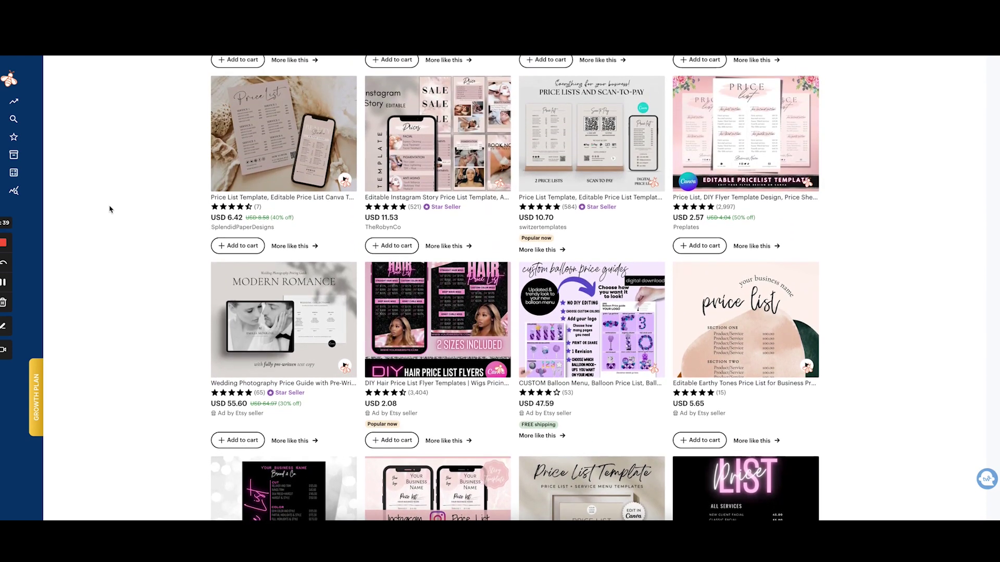
pyautogui.scroll(4, 109, 209)
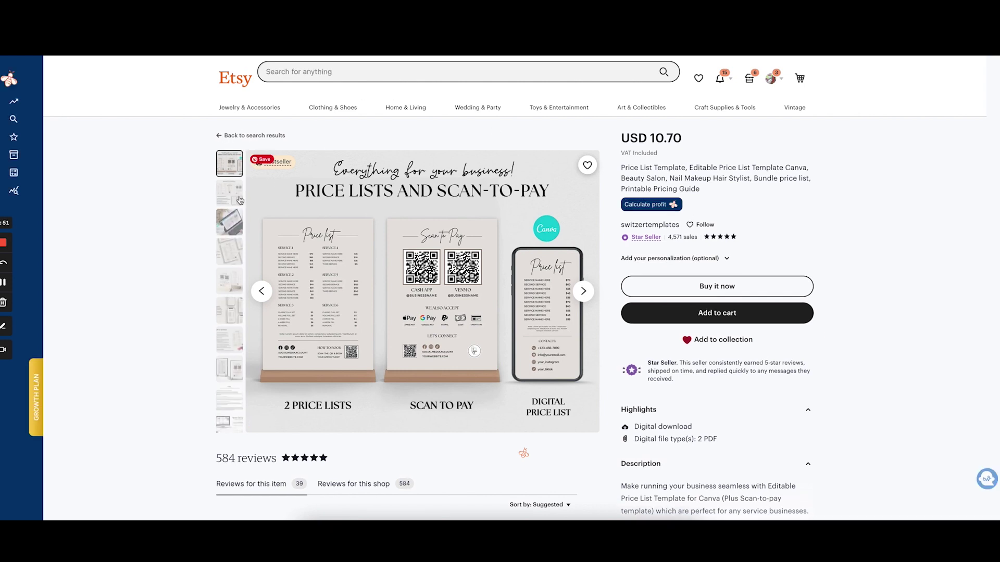
# View the listing's gallery images, from WHAT IS INSIDE through Digital Price Lists
pyautogui.click(236, 197)
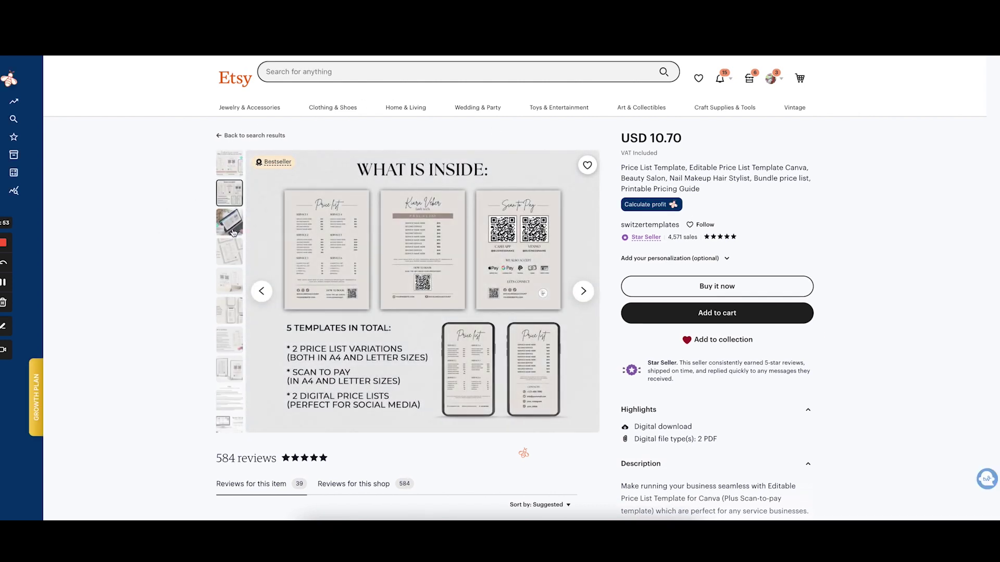
pyautogui.click(232, 231)
pyautogui.click(228, 252)
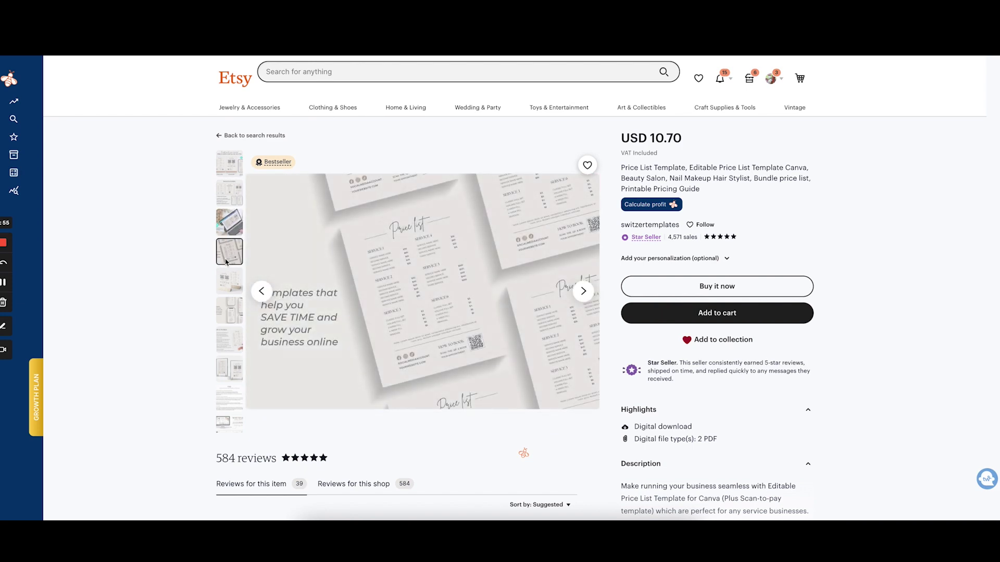
pyautogui.click(227, 288)
pyautogui.click(230, 311)
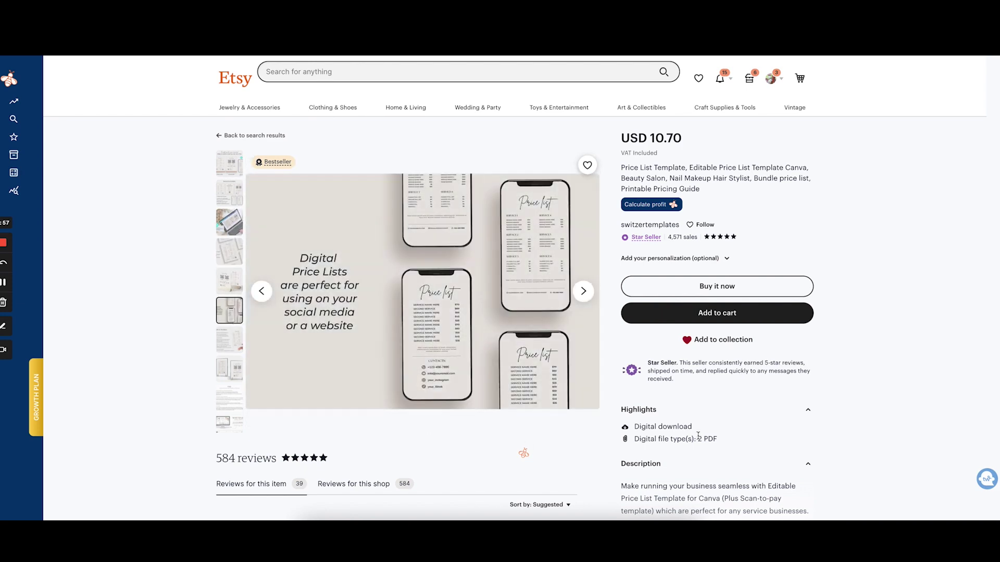
# Calculate profit and highlight the 86.26% margin, 10.70 revenue and 9.23 net profit
pyautogui.click(651, 205)
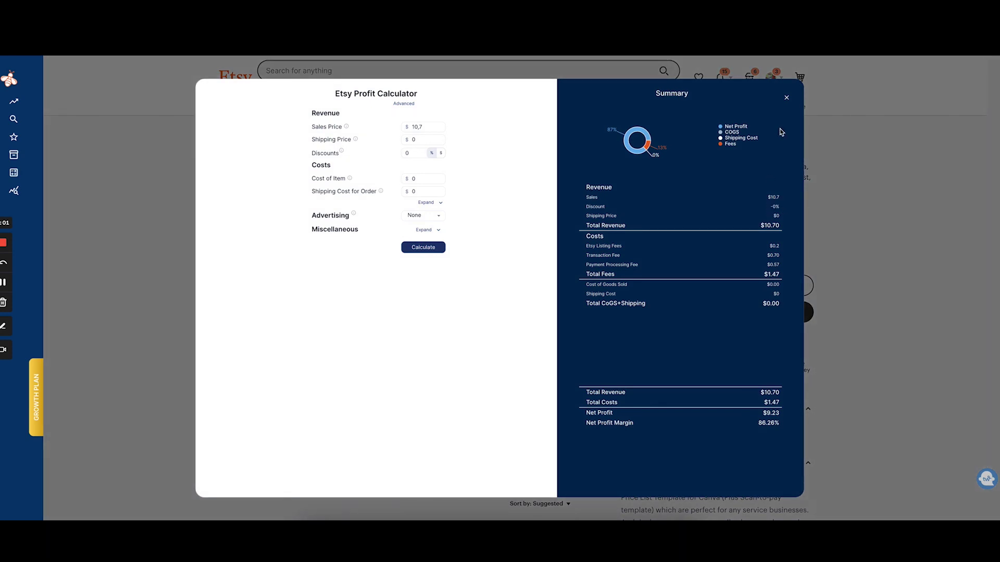
pyautogui.moveTo(759, 428); pyautogui.dragTo(779, 425)
pyautogui.moveTo(759, 392); pyautogui.dragTo(765, 393)
pyautogui.doubleClick(778, 395)
pyautogui.moveTo(761, 414); pyautogui.dragTo(765, 414)
pyautogui.doubleClick(777, 414)
# Close the profit calculator and review listing analytics, sorting tags by highest search volume
pyautogui.click(874, 378)
pyautogui.click(787, 97)
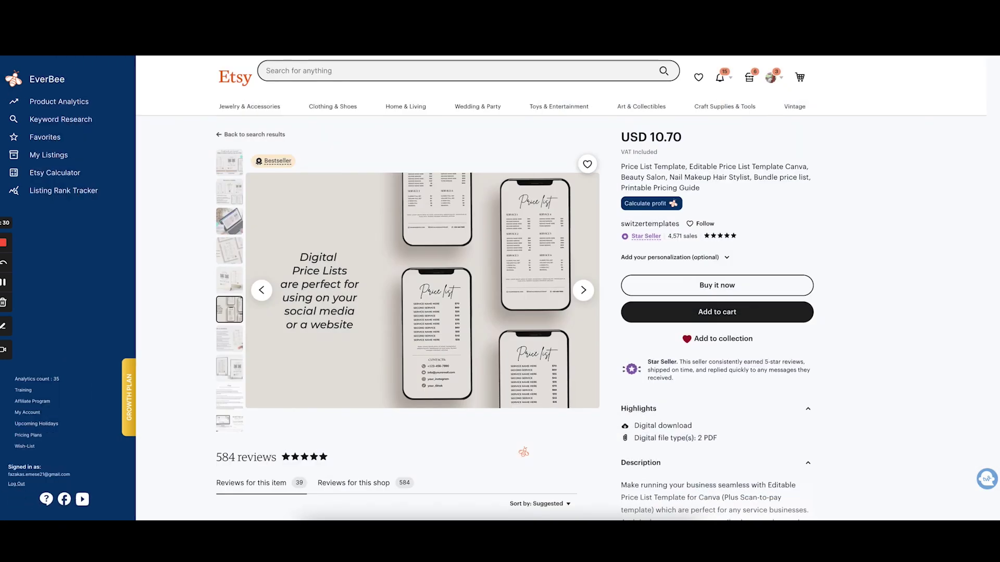
pyautogui.click(49, 102)
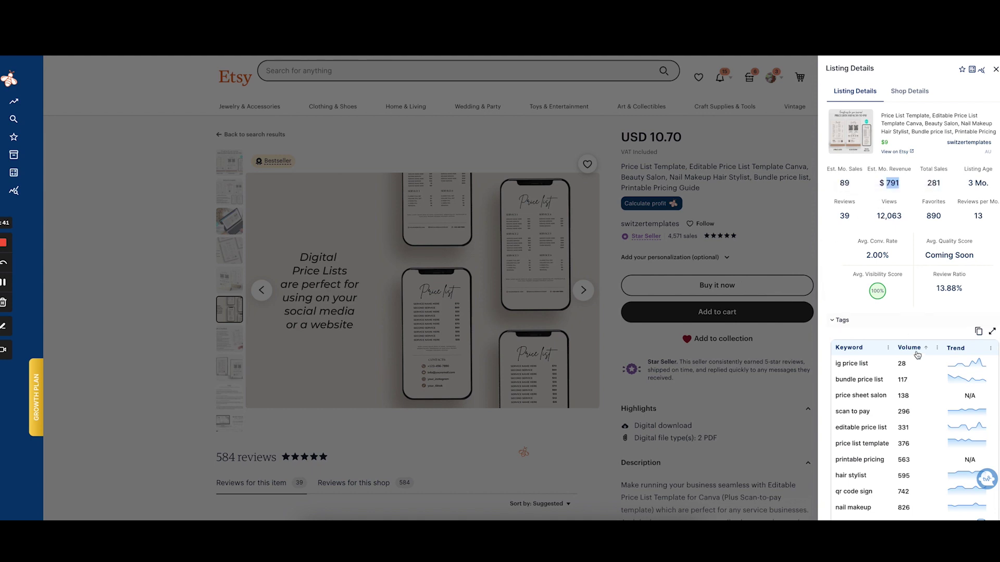
pyautogui.scroll(-1, 916, 359)
pyautogui.scroll(-2, 916, 359)
pyautogui.click(911, 280)
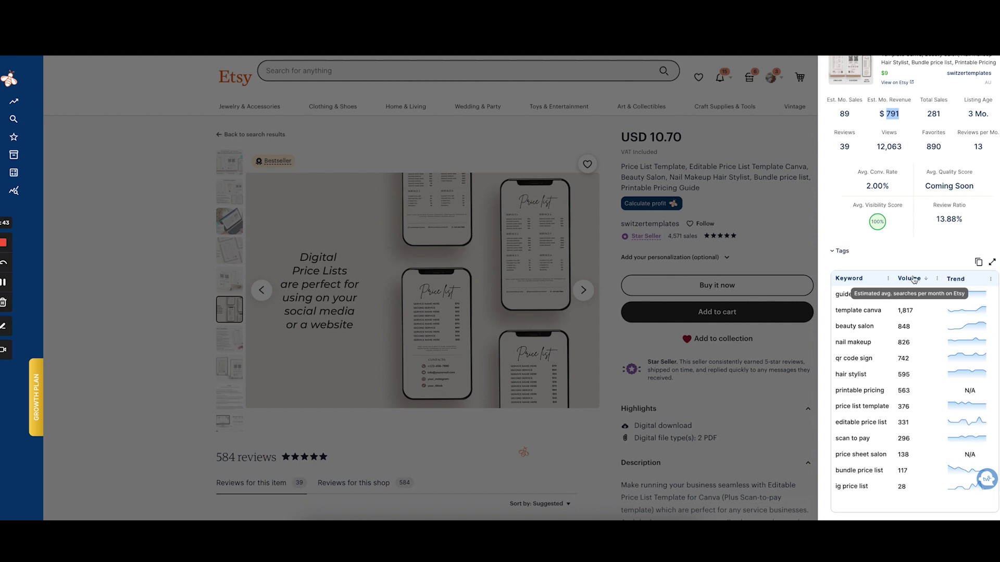
pyautogui.scroll(3, 833, 263)
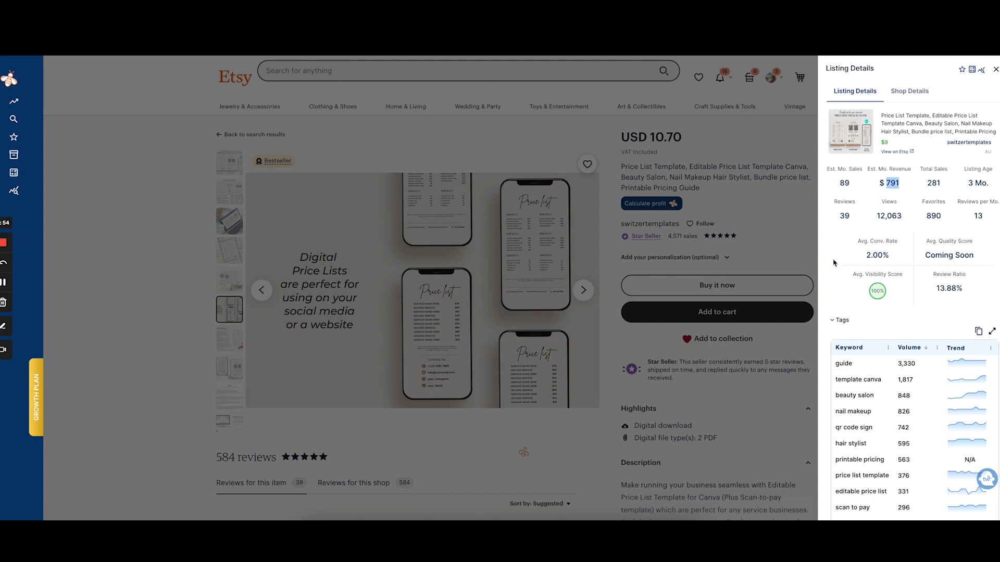
pyautogui.click(171, 251)
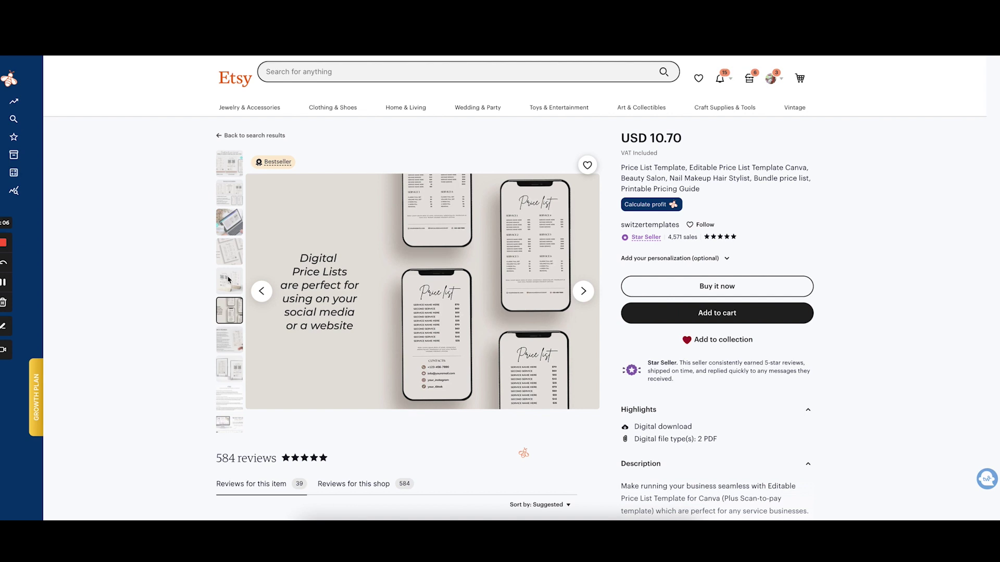
# Browse the listing photos: first image, What is inside, and easy to edit in Canva
pyautogui.click(234, 164)
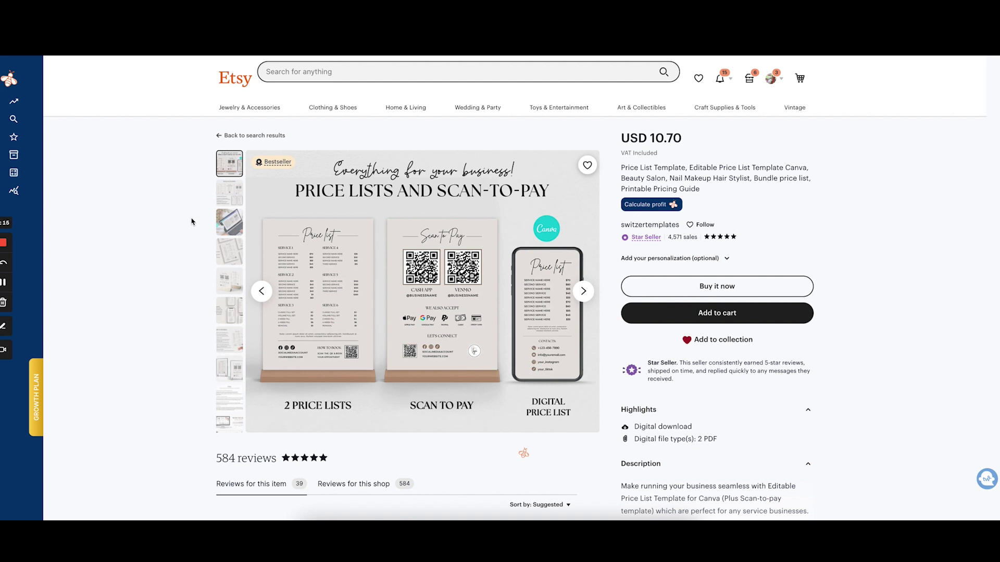
pyautogui.click(232, 191)
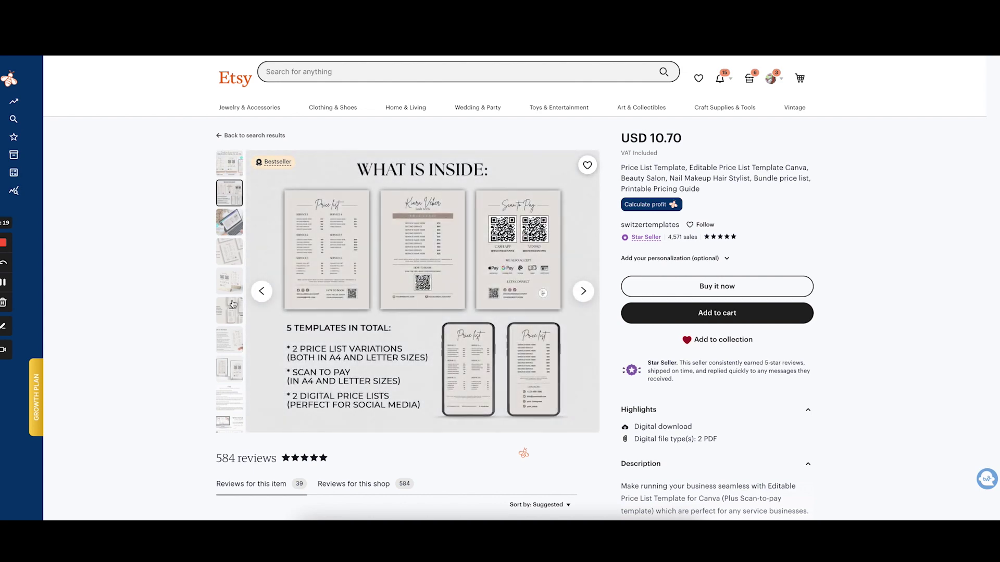
pyautogui.click(229, 219)
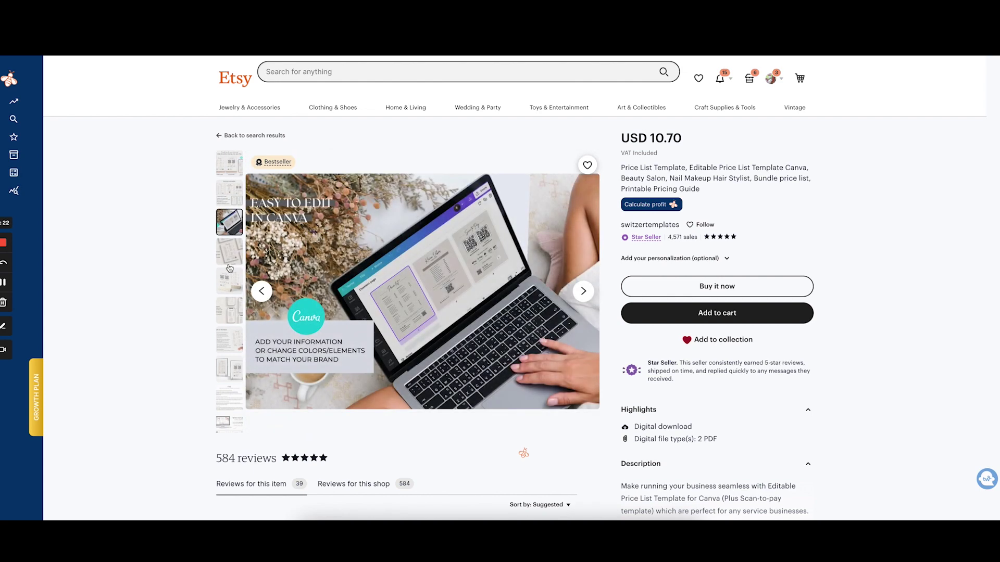
pyautogui.click(229, 165)
pyautogui.scroll(-1, 188, 157)
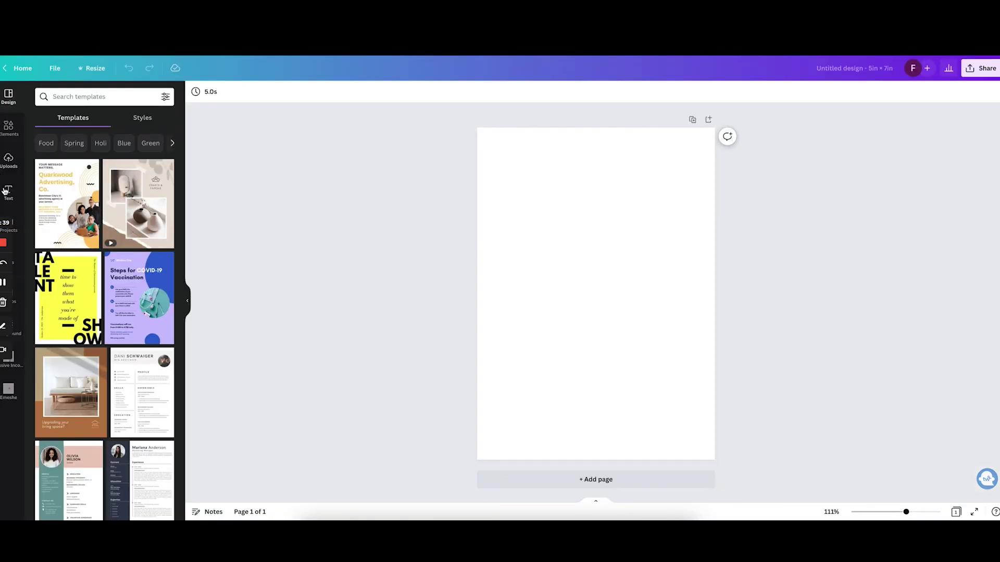
# Add an uppercase 'PRICE LIST' heading at the top of the page
pyautogui.click(16, 190)
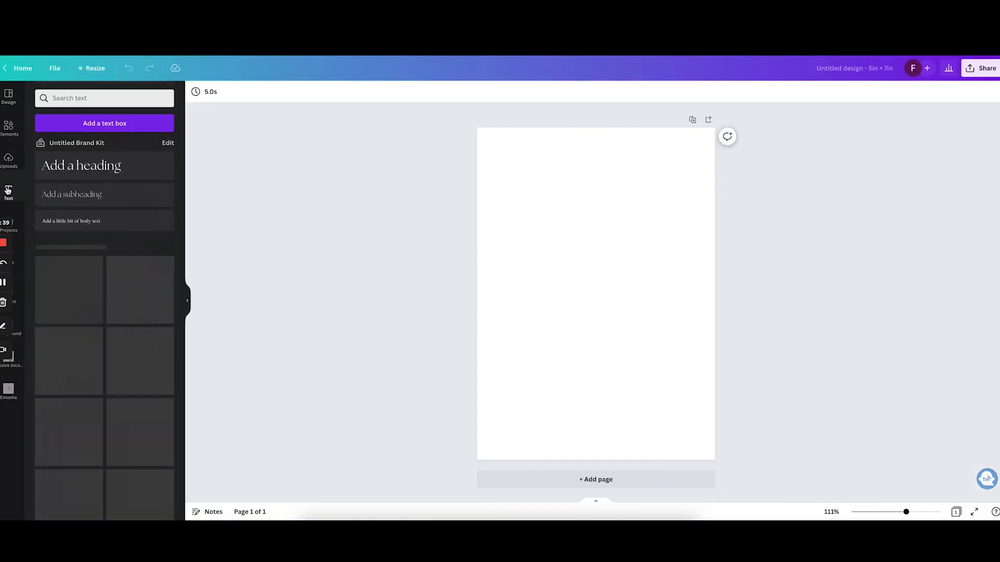
pyautogui.click(134, 167)
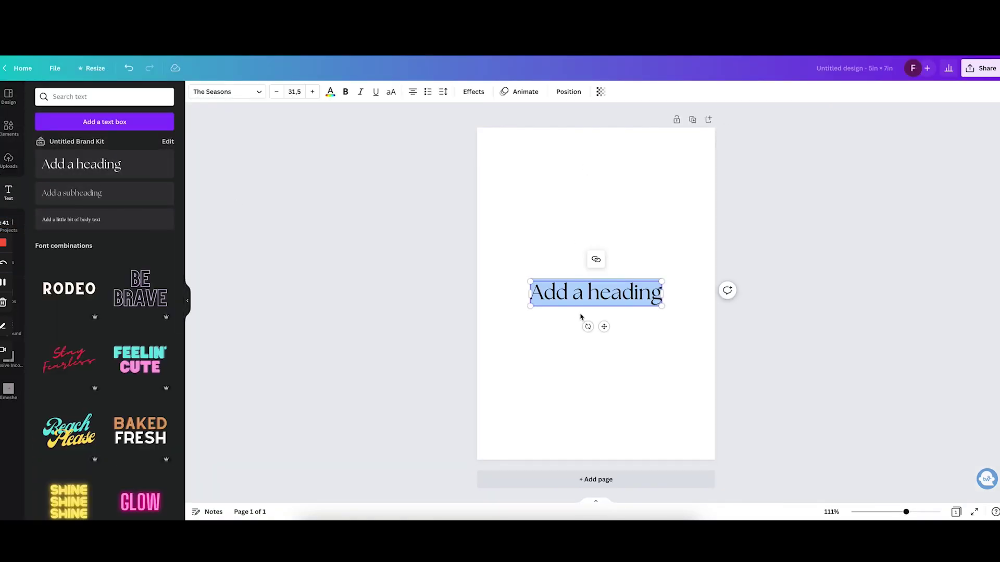
pyautogui.write('price list')
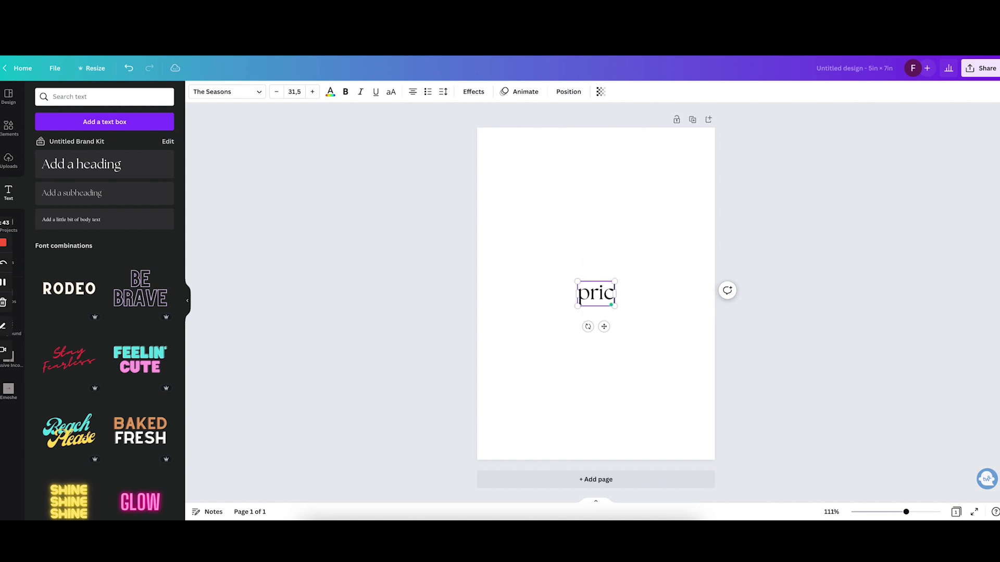
pyautogui.click(391, 92)
pyautogui.click(595, 216)
pyautogui.moveTo(614, 296); pyautogui.dragTo(614, 152)
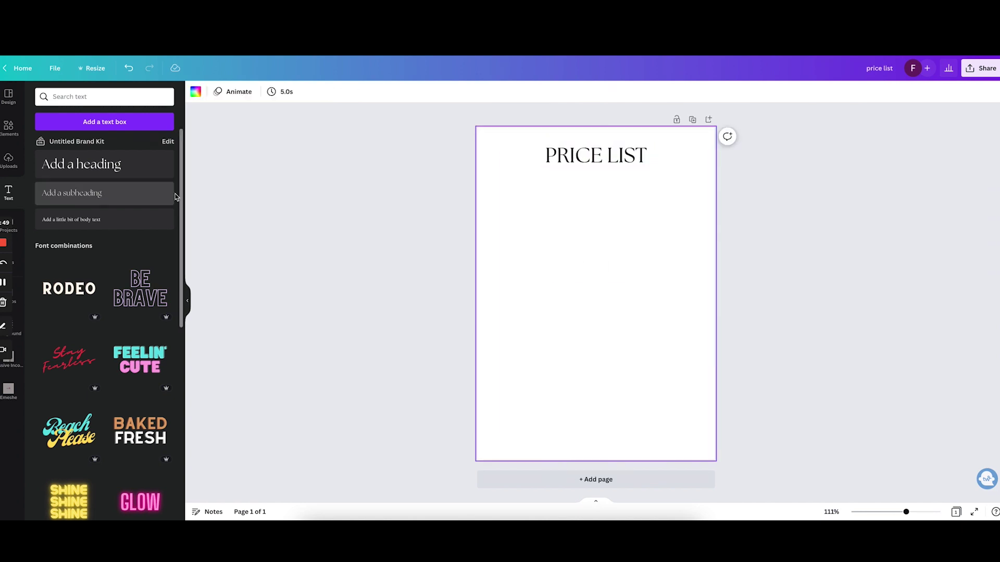
# Add a text box below the heading listing Item 1, Item 2 and Item 3
pyautogui.click(72, 193)
pyautogui.moveTo(596, 299); pyautogui.dragTo(556, 191)
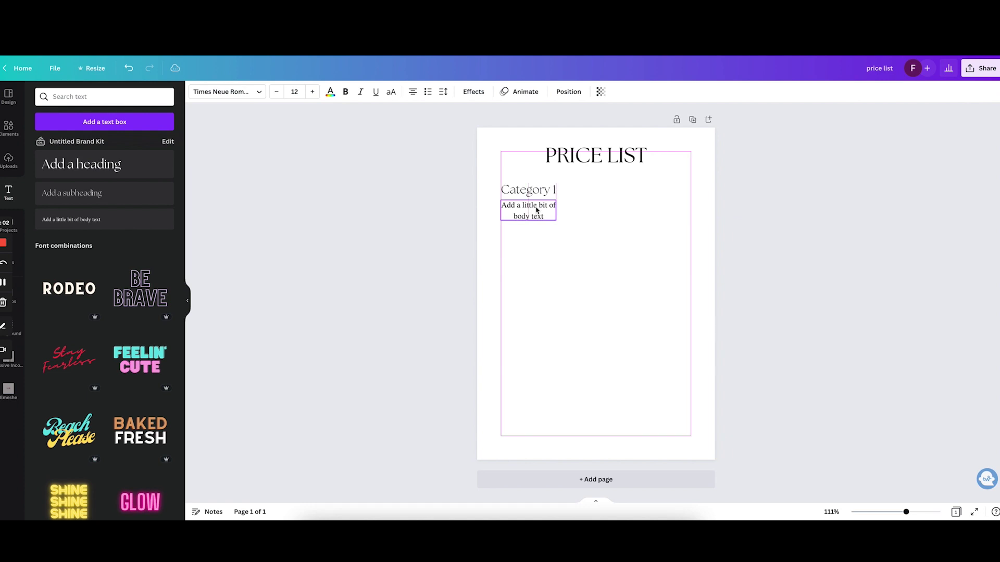
pyautogui.write('Item 1')
pyautogui.press('Return')
pyautogui.write('Item 2')
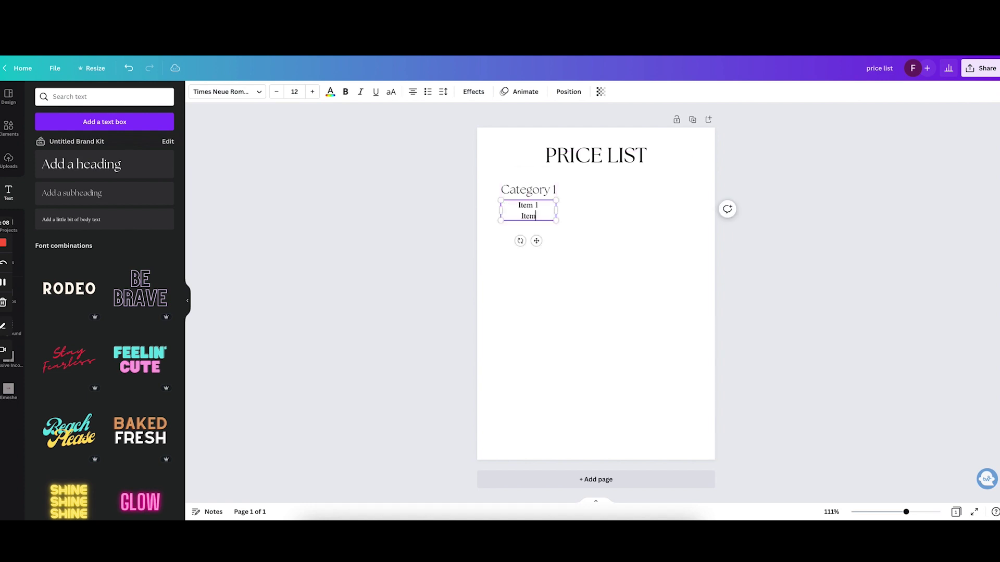
pyautogui.press('Return')
pyautogui.write('kItem')
pyautogui.press('BackSpace')
pyautogui.press('BackSpace')
pyautogui.press('BackSpace')
pyautogui.press('BackSpace')
pyautogui.write('It')
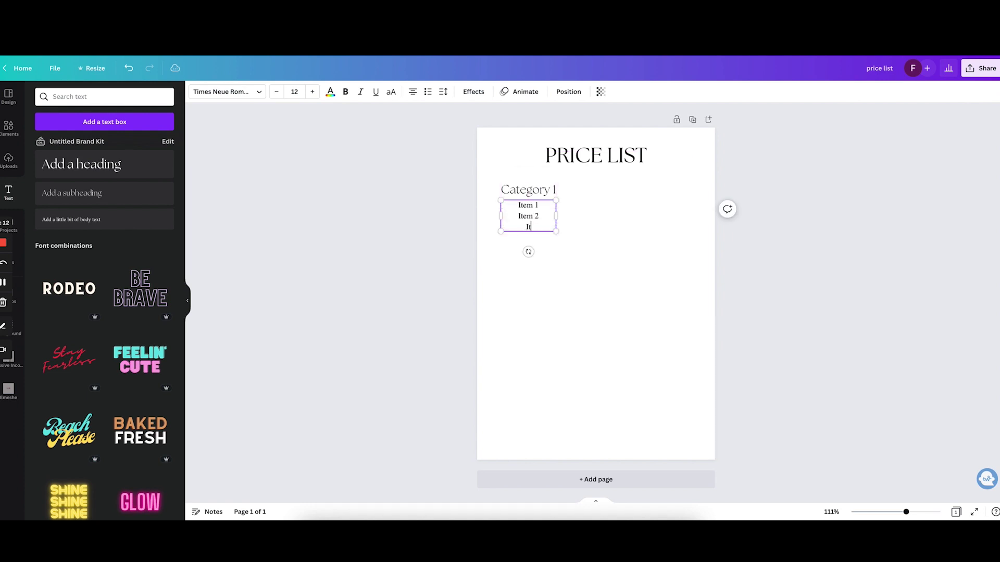
pyautogui.write('em 3')
# Left-align the item list under Category 1 and place a duplicate on the page's right side
pyautogui.click(444, 92)
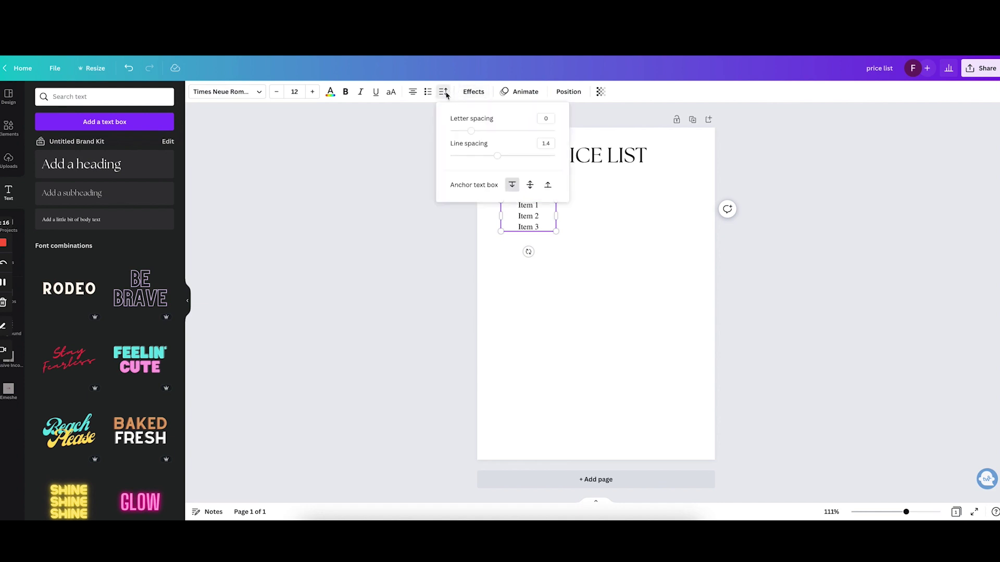
pyautogui.click(444, 93)
pyautogui.hotkey('ctrl', 'a')
pyautogui.click(412, 93)
pyautogui.click(412, 92)
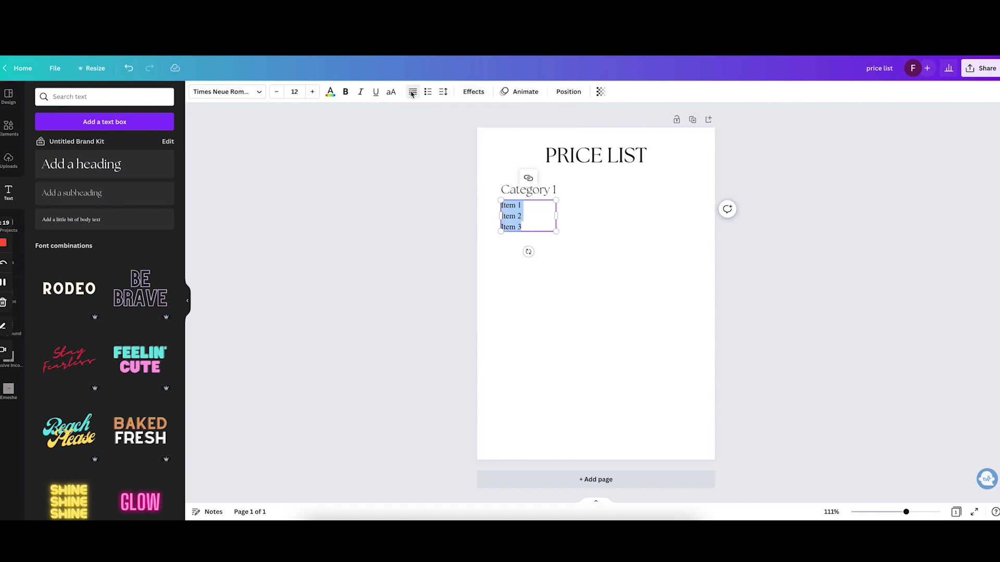
pyautogui.click(436, 223)
pyautogui.moveTo(513, 225); pyautogui.dragTo(516, 224)
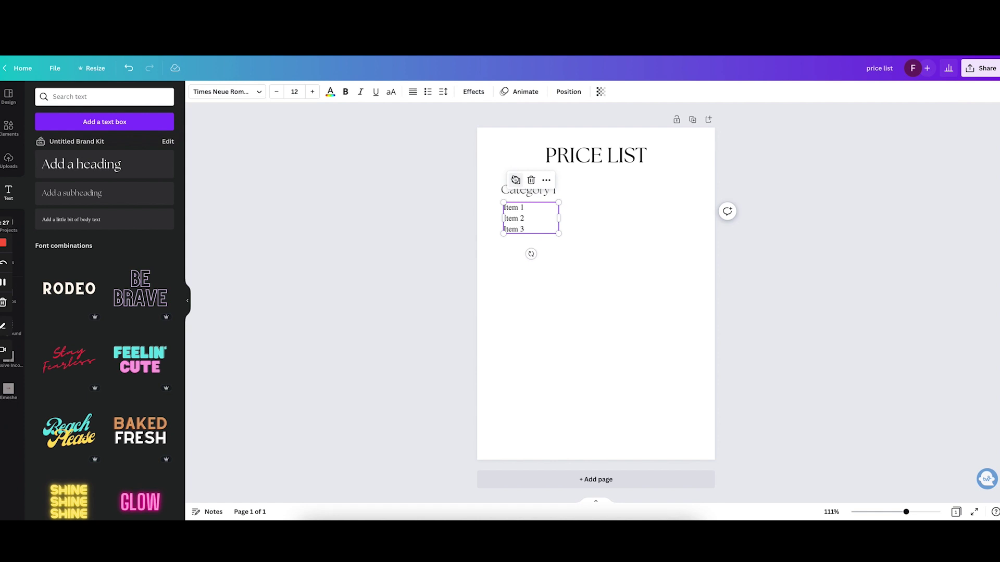
pyautogui.click(514, 180)
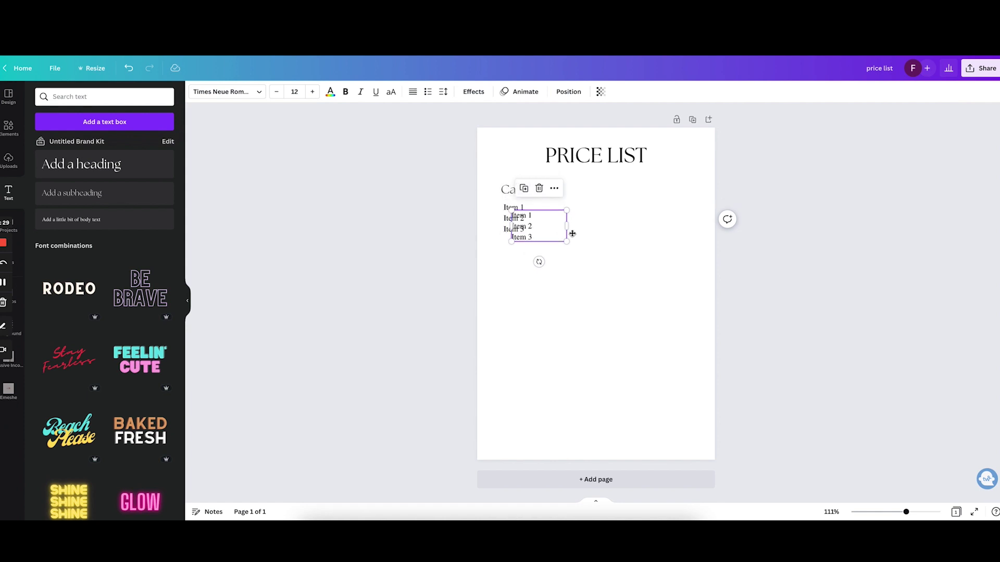
pyautogui.moveTo(569, 232); pyautogui.dragTo(518, 223)
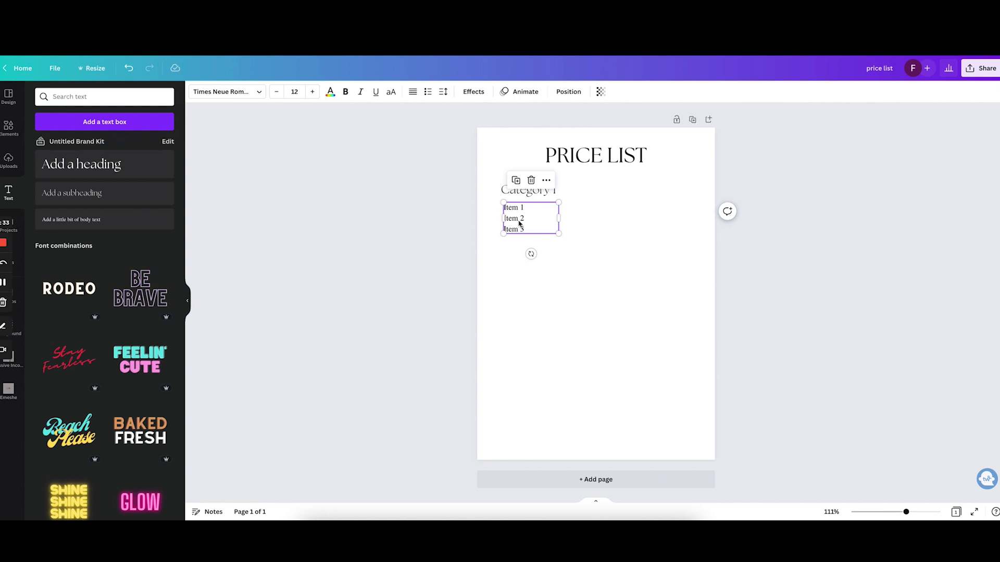
pyautogui.moveTo(515, 221); pyautogui.dragTo(663, 218)
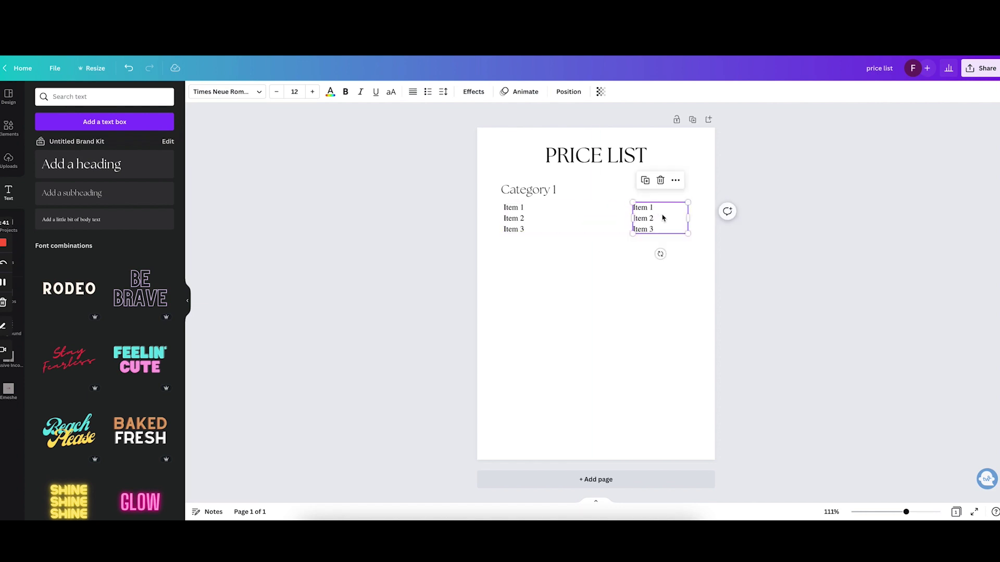
# Replace the right column's text with three '$ 10.00' lines beside Item 1–3
pyautogui.doubleClick(648, 221)
pyautogui.write('Pric')
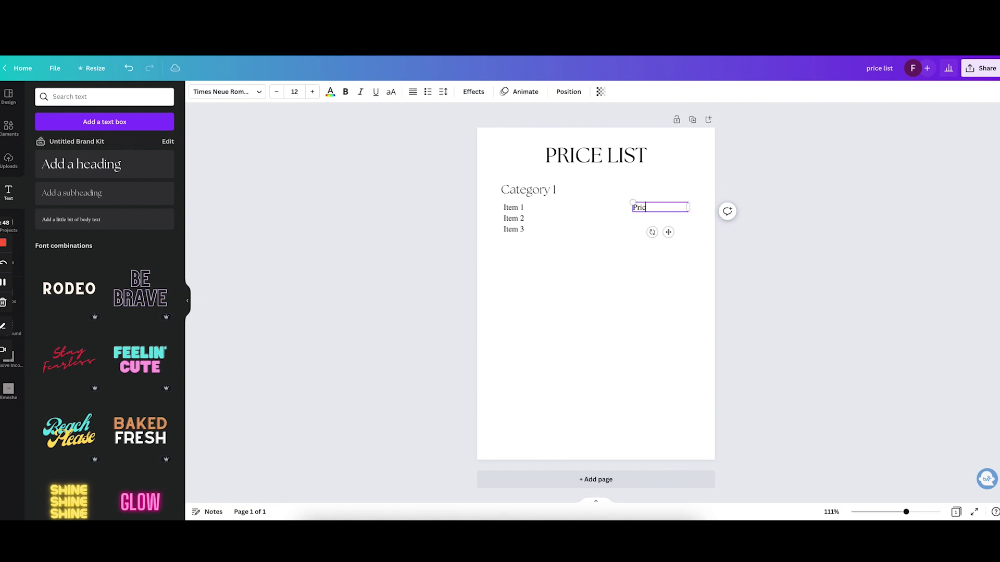
pyautogui.write('e 1')
pyautogui.press('Return')
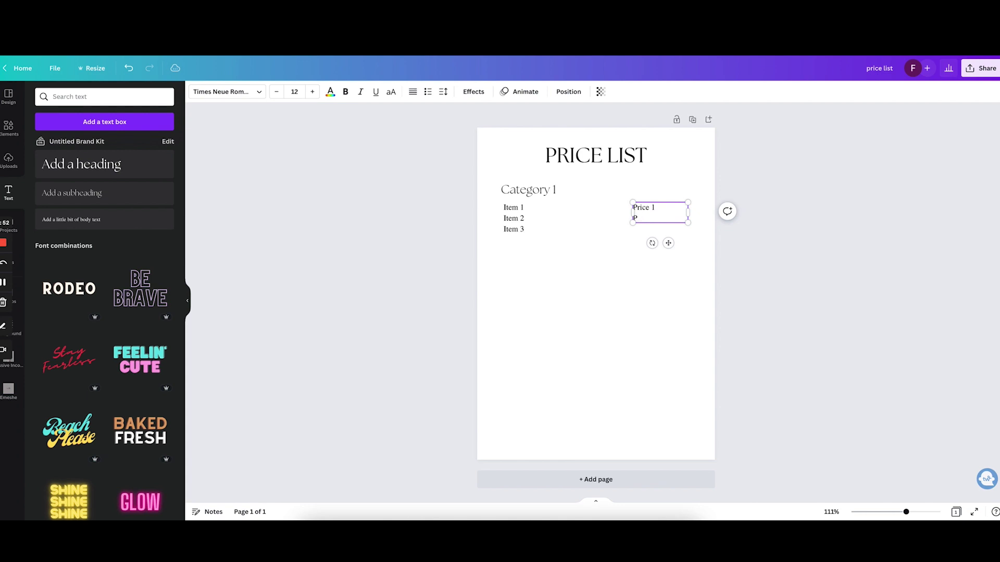
pyautogui.write('P')
pyautogui.press('BackSpace')
pyautogui.press('BackSpace')
pyautogui.press('BackSpace')
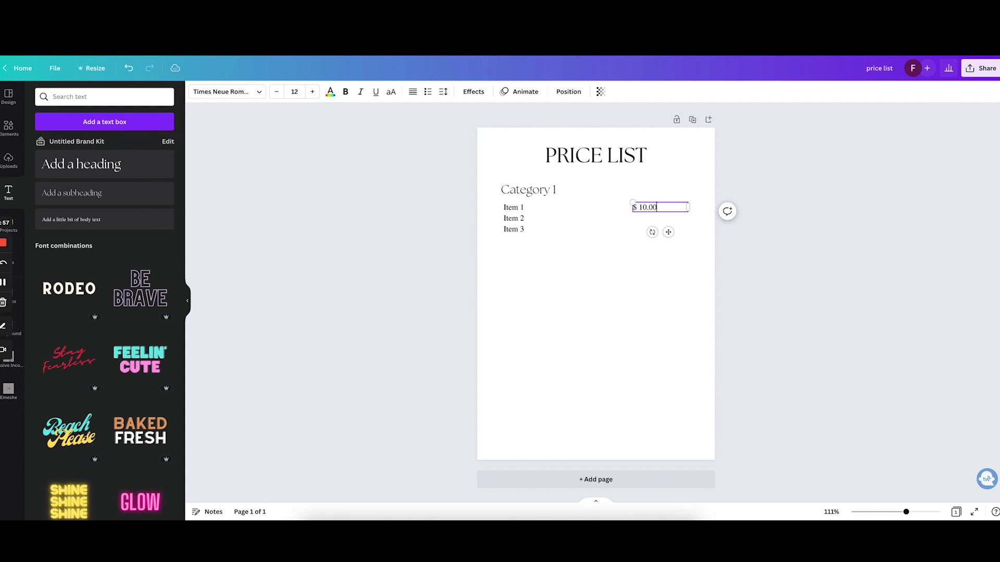
pyautogui.hotkey('ctrl', 'a')
pyautogui.hotkey('ctrl', 'c')
pyautogui.click(668, 208)
pyautogui.press('Return')
pyautogui.hotkey('ctrl', 'v')
pyautogui.press('Return')
pyautogui.hotkey('ctrl', 'v')
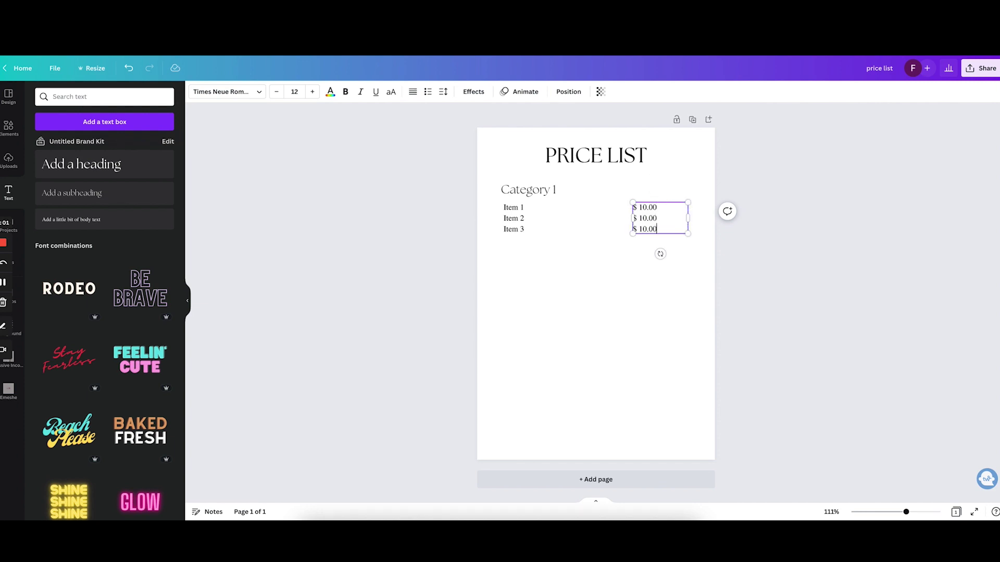
pyautogui.click(628, 272)
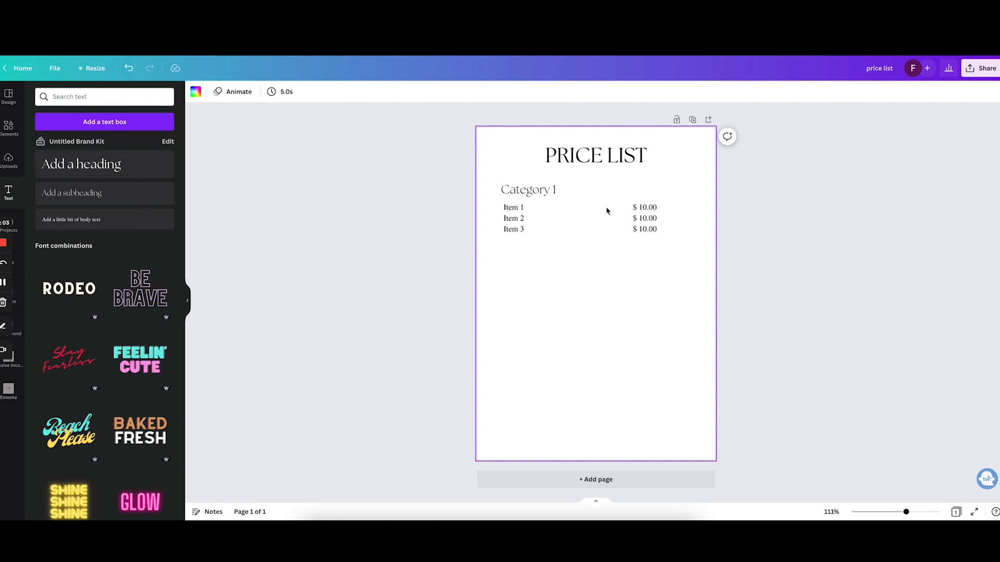
# Nudge the price column right and align the Category 1 block
pyautogui.click(645, 218)
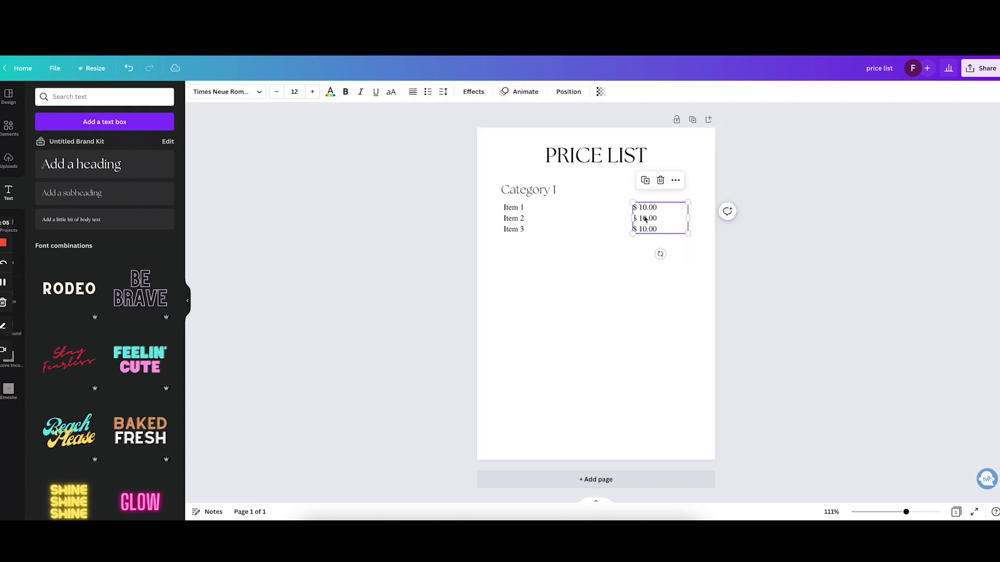
pyautogui.moveTo(645, 218); pyautogui.dragTo(653, 216)
pyautogui.click(651, 265)
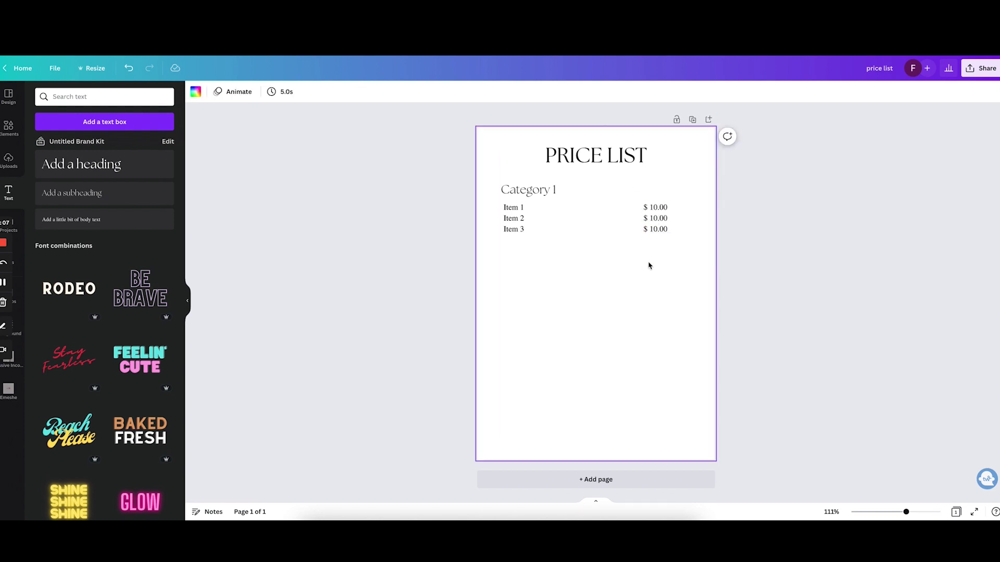
pyautogui.moveTo(674, 278); pyautogui.dragTo(538, 192)
pyautogui.click(609, 281)
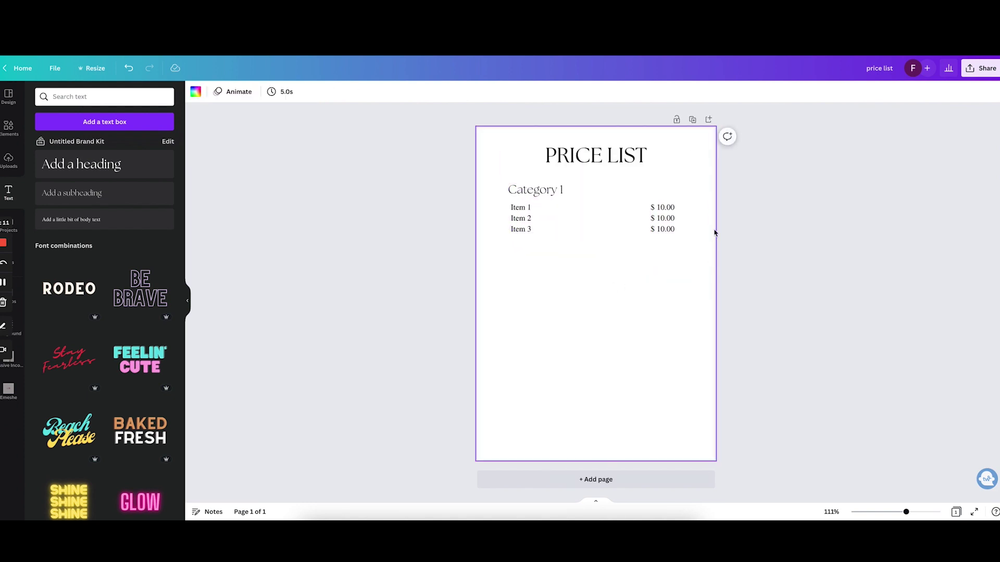
pyautogui.click(701, 220)
# Copy the Category 1 block into three more blocks stacked below it
pyautogui.moveTo(688, 287); pyautogui.dragTo(510, 186)
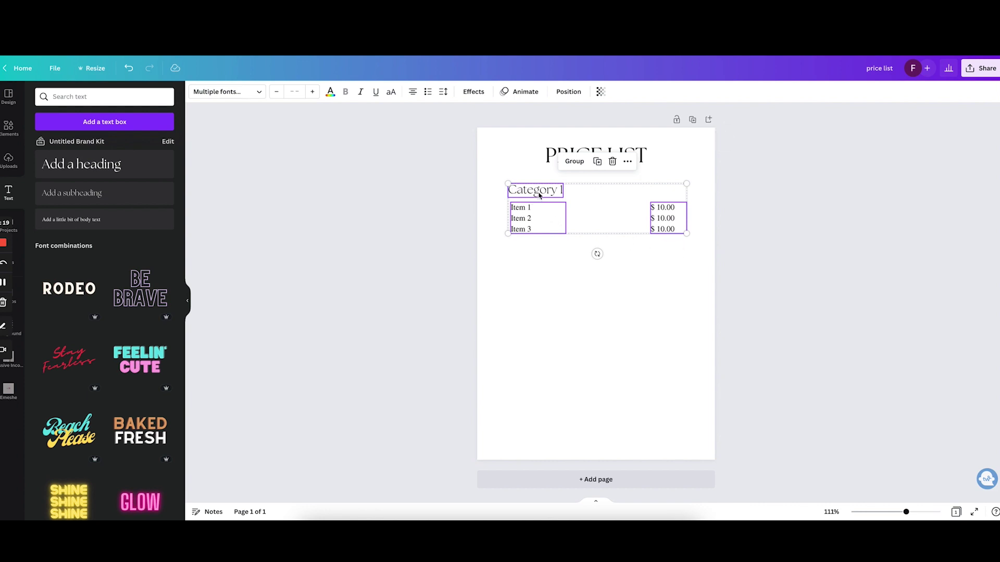
pyautogui.moveTo(539, 195); pyautogui.dragTo(539, 194)
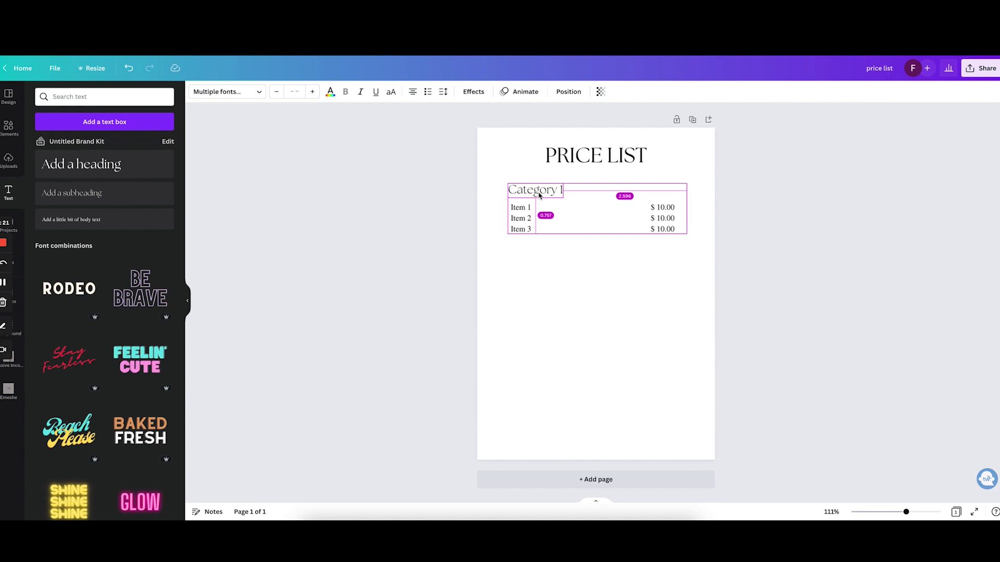
pyautogui.moveTo(539, 194); pyautogui.dragTo(542, 373)
pyautogui.hotkey('ctrl', 'd')
pyautogui.click(732, 267)
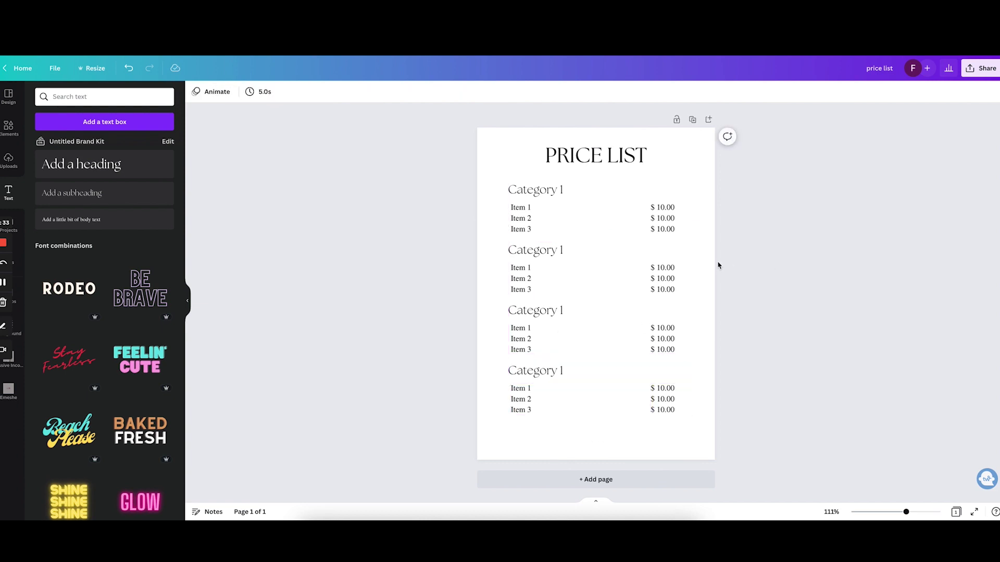
# Edit the second Category heading's number and change the title to the Rebel font
pyautogui.click(557, 253)
pyautogui.click(560, 252)
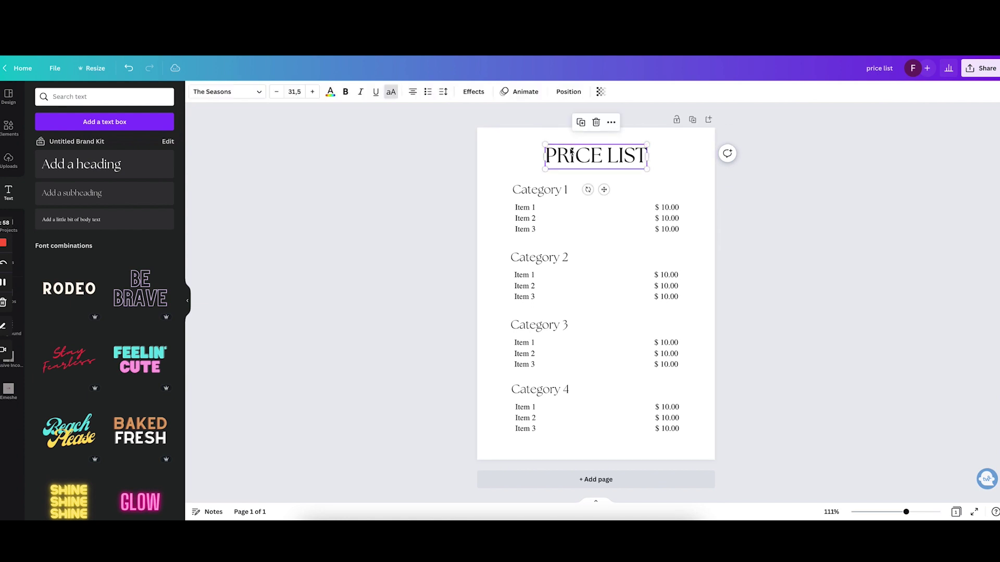
pyautogui.click(237, 97)
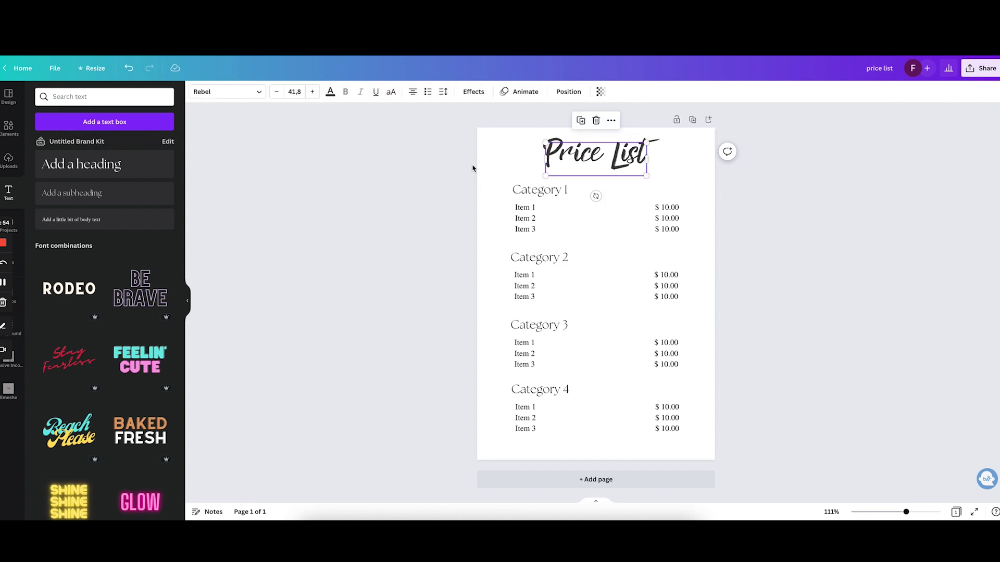
# Set the page background to a custom pale peach colour
pyautogui.click(492, 159)
pyautogui.click(196, 92)
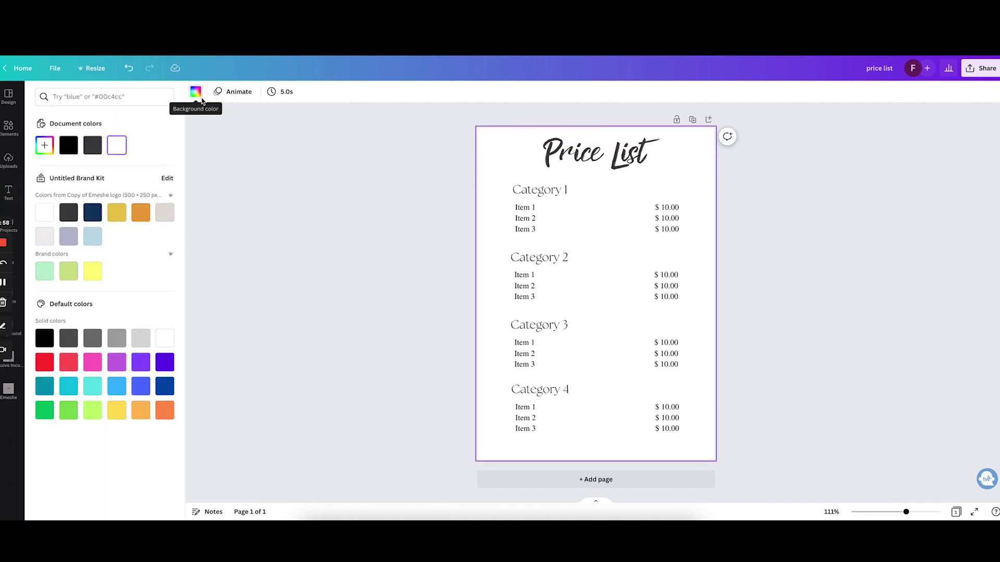
pyautogui.click(43, 144)
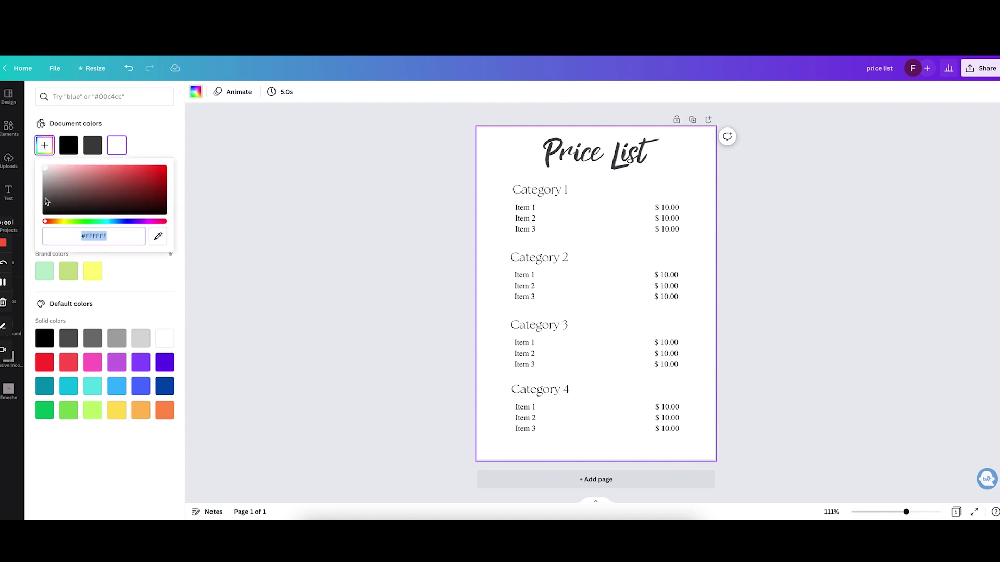
pyautogui.moveTo(65, 223); pyautogui.dragTo(58, 224)
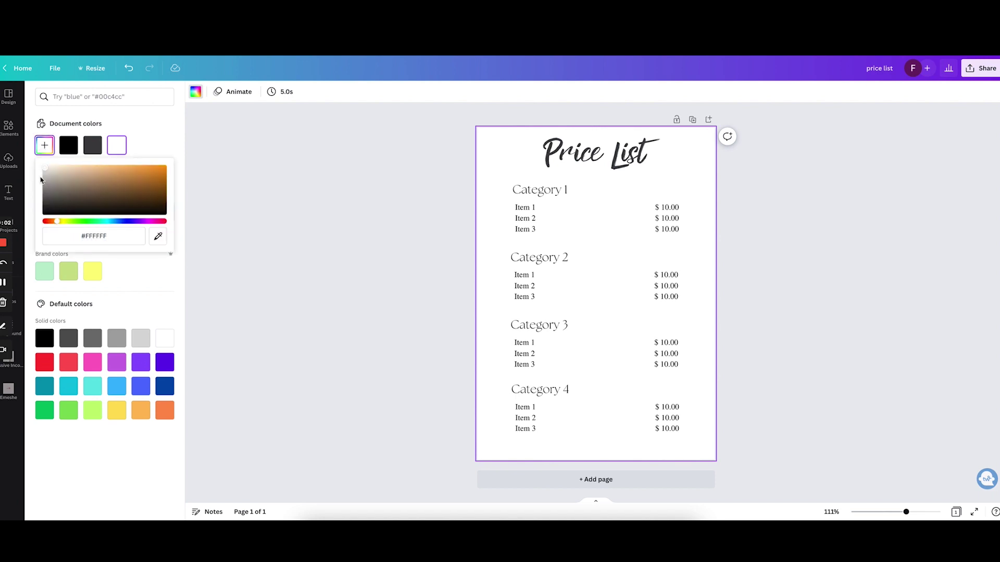
pyautogui.click(63, 168)
pyautogui.moveTo(63, 164); pyautogui.dragTo(47, 168)
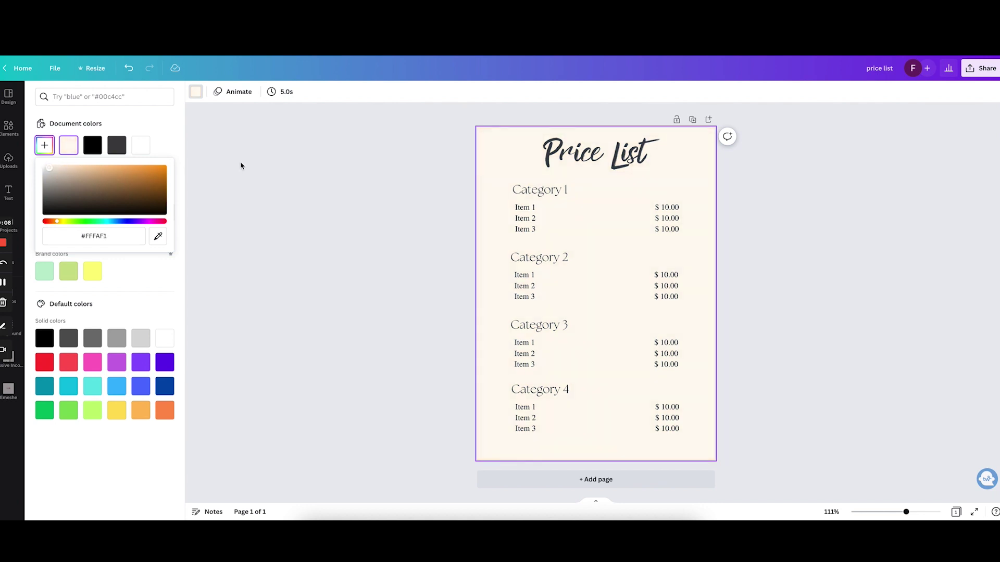
pyautogui.click(331, 172)
# Recolour the Category 1 heading dark grey and apply it to all black text
pyautogui.click(585, 164)
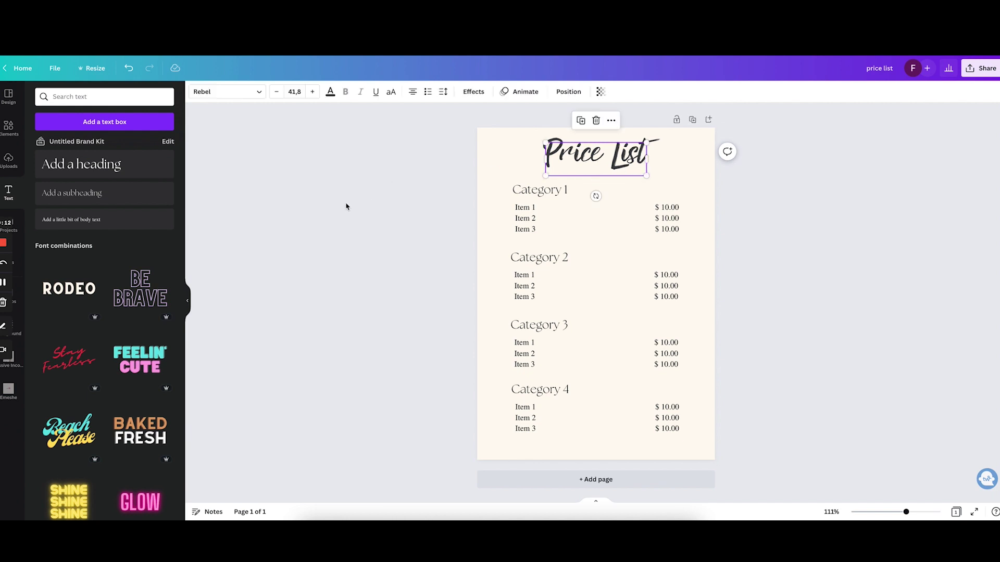
pyautogui.click(345, 206)
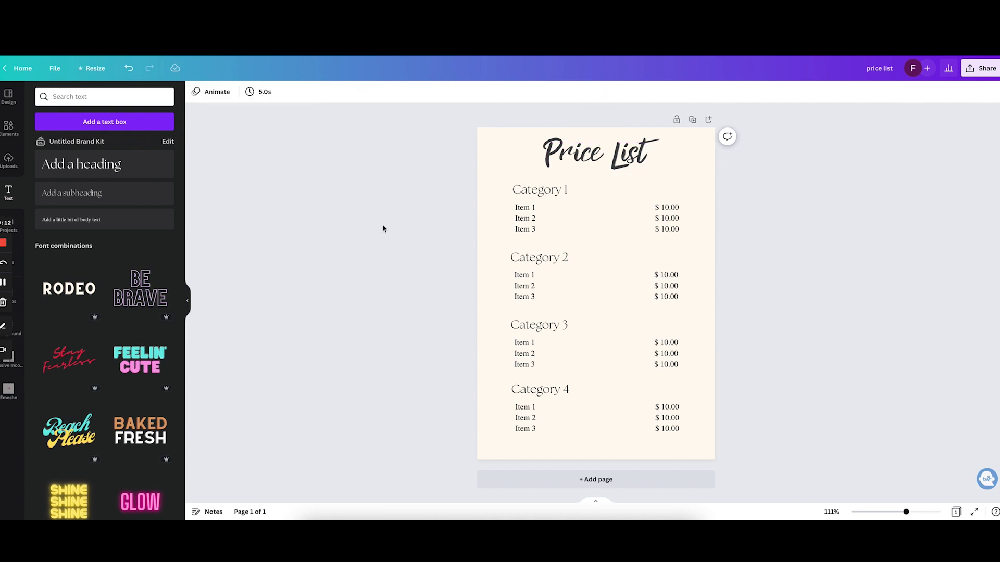
pyautogui.click(536, 193)
pyautogui.click(330, 92)
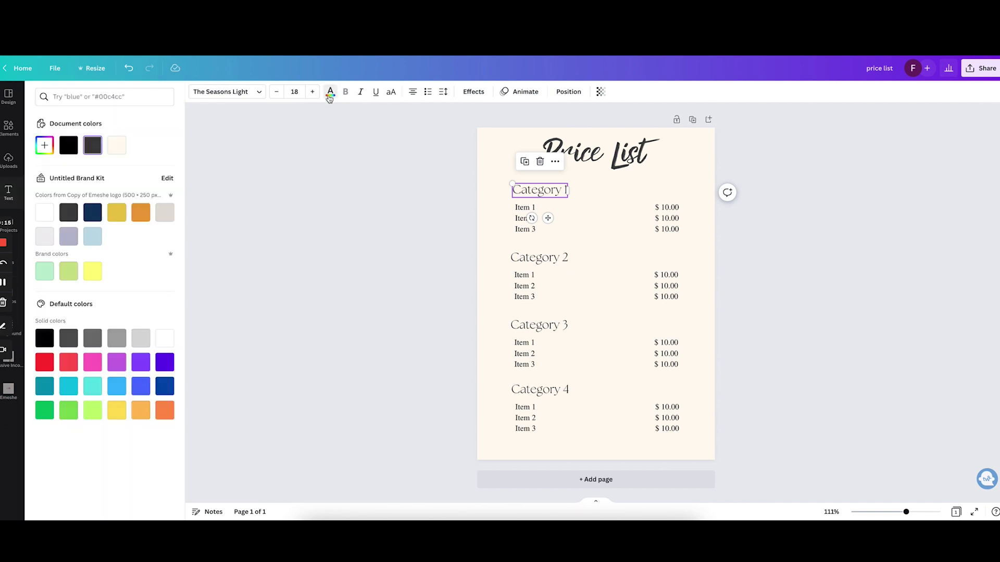
pyautogui.click(92, 145)
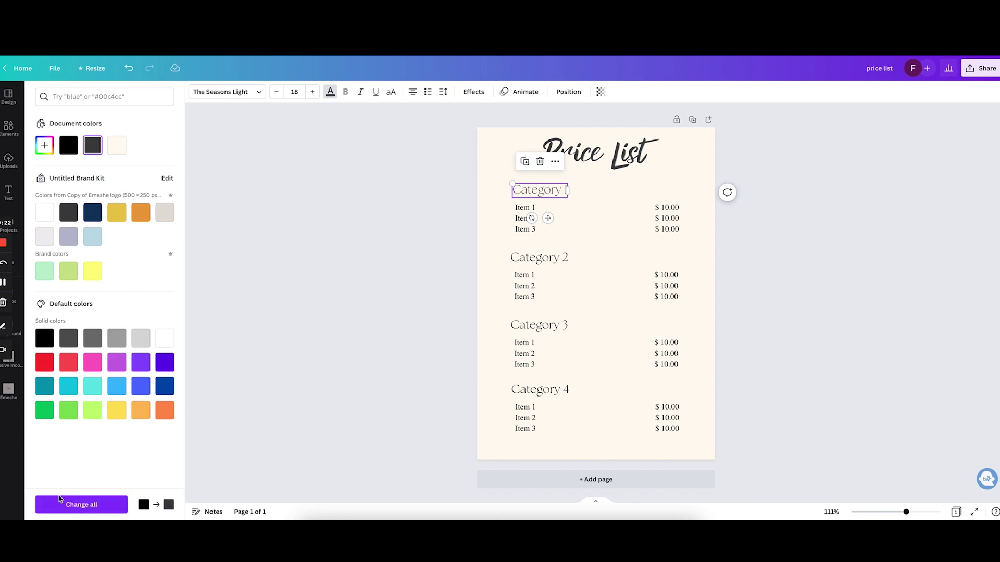
pyautogui.click(85, 509)
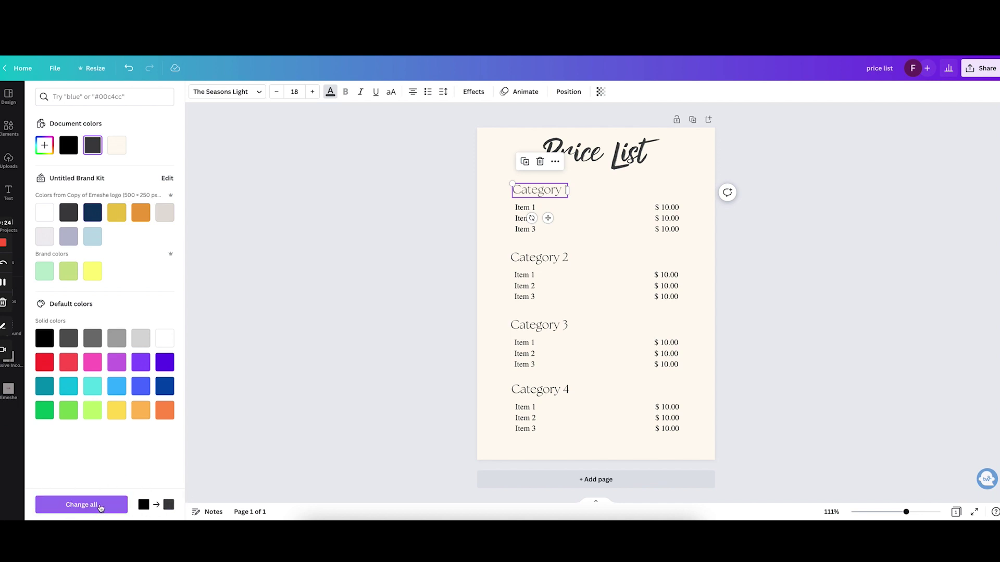
pyautogui.click(99, 506)
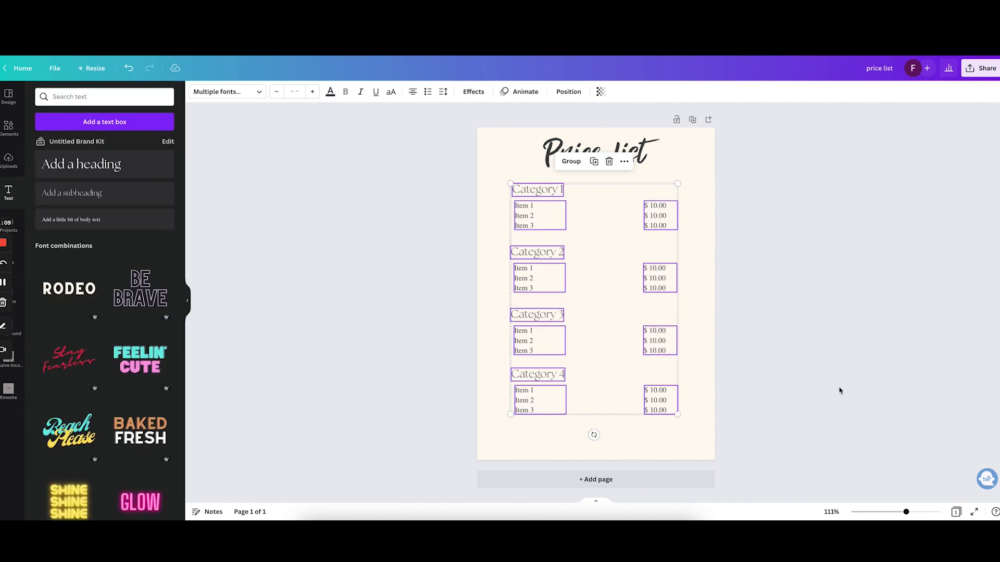
# Add a straight line with weight 1 from Elements and stretch it below Category 4
pyautogui.click(839, 391)
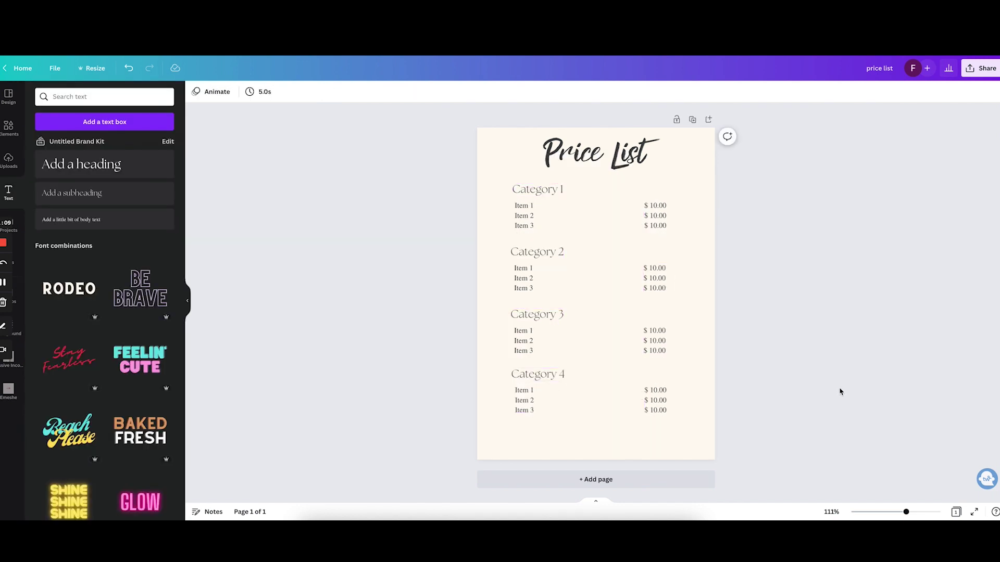
pyautogui.click(8, 127)
pyautogui.click(68, 103)
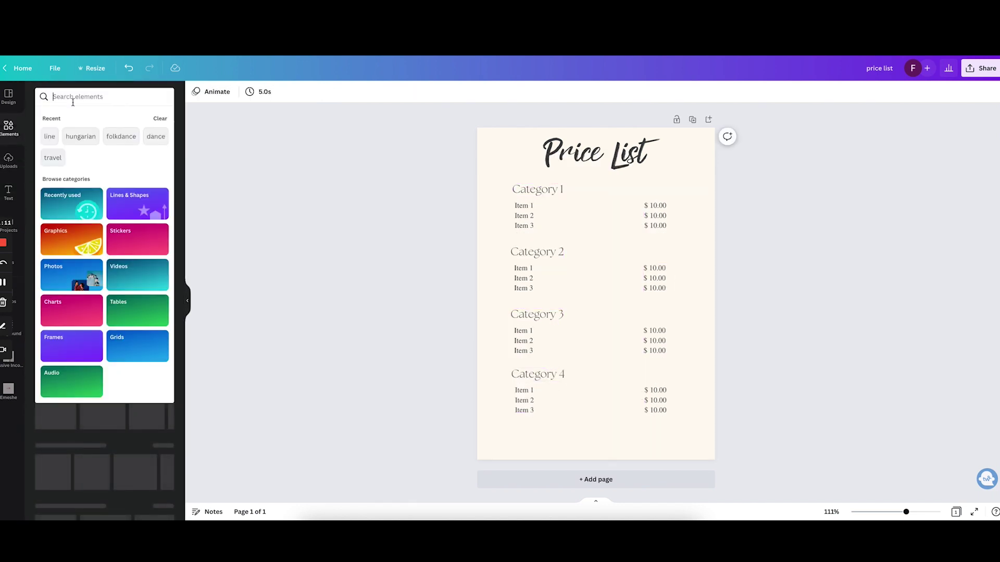
pyautogui.write('line')
pyautogui.press('Return')
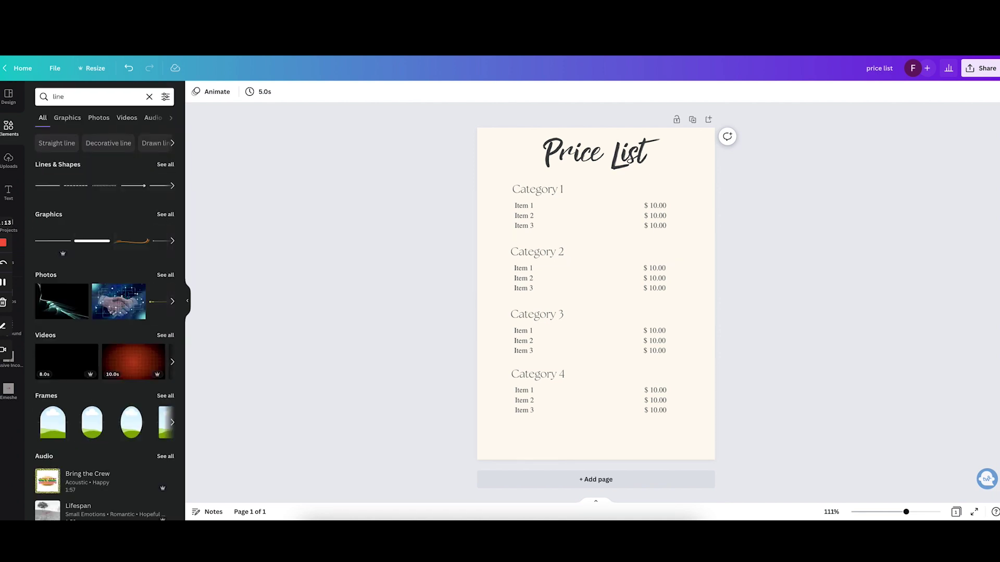
pyautogui.click(37, 189)
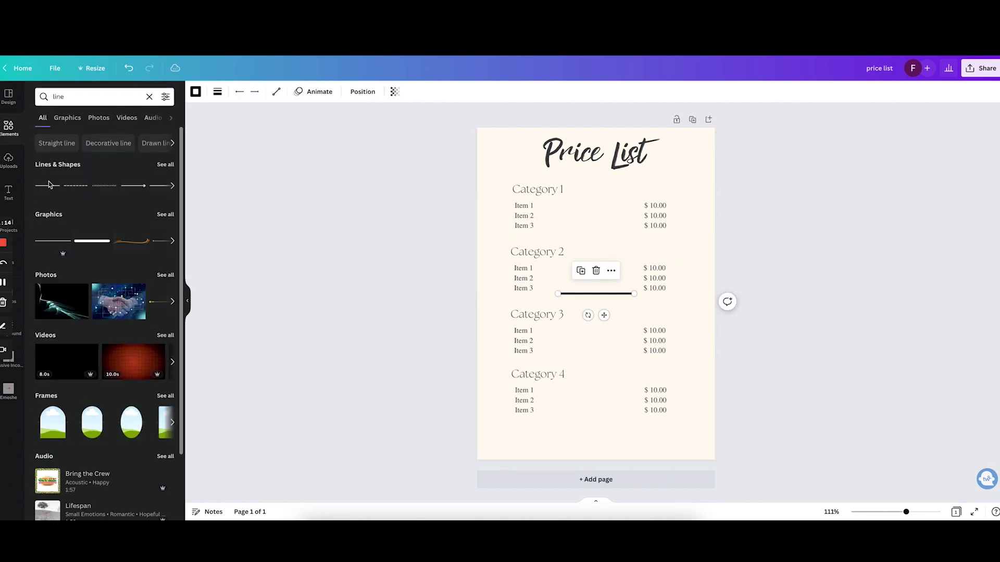
pyautogui.click(197, 93)
pyautogui.click(217, 92)
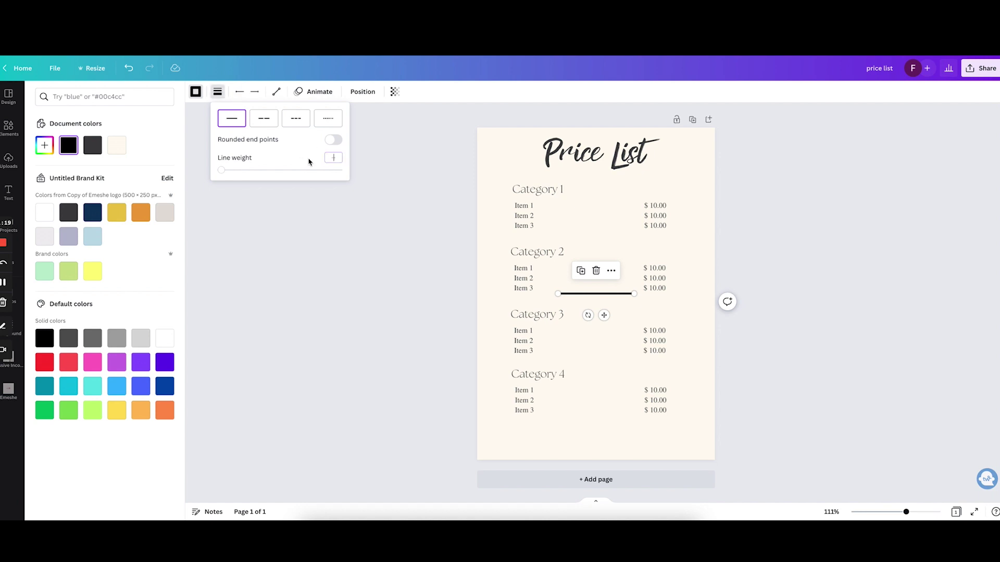
pyautogui.write('1')
pyautogui.click(560, 298)
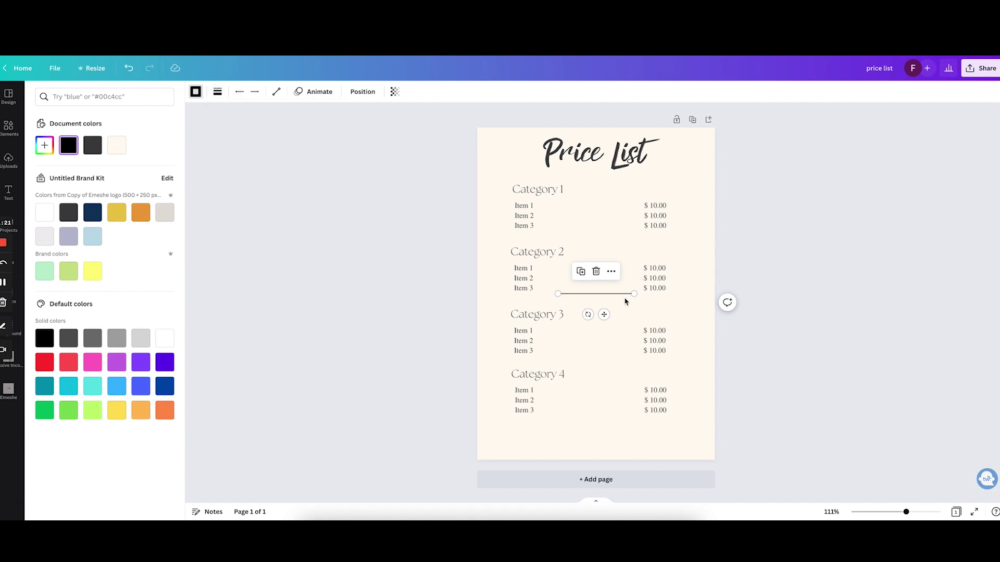
pyautogui.moveTo(626, 301); pyautogui.dragTo(691, 428)
pyautogui.click(630, 457)
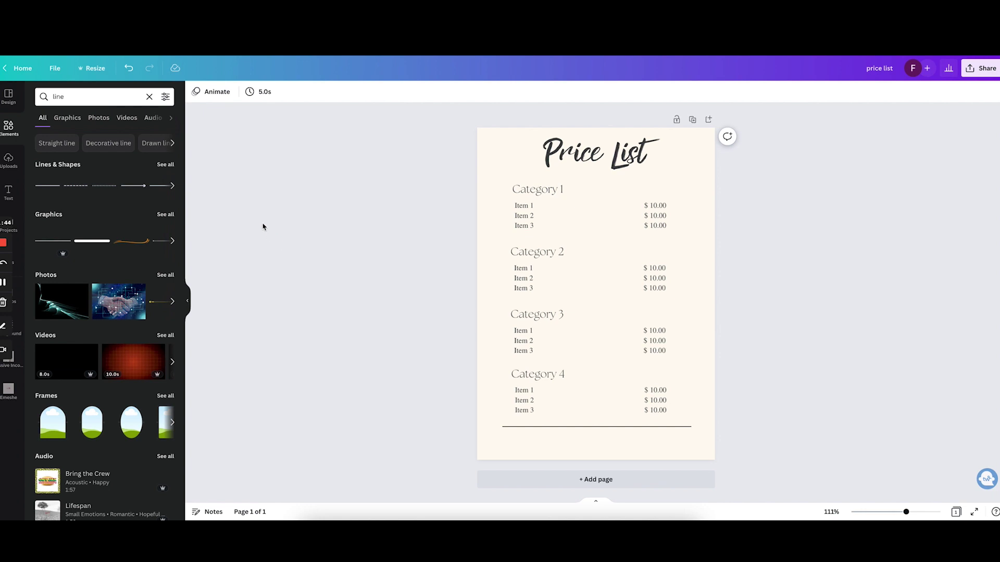
# Replace the small Facebook icon with an outline Facebook icon, sized and placed beside Instagram
pyautogui.click(88, 99)
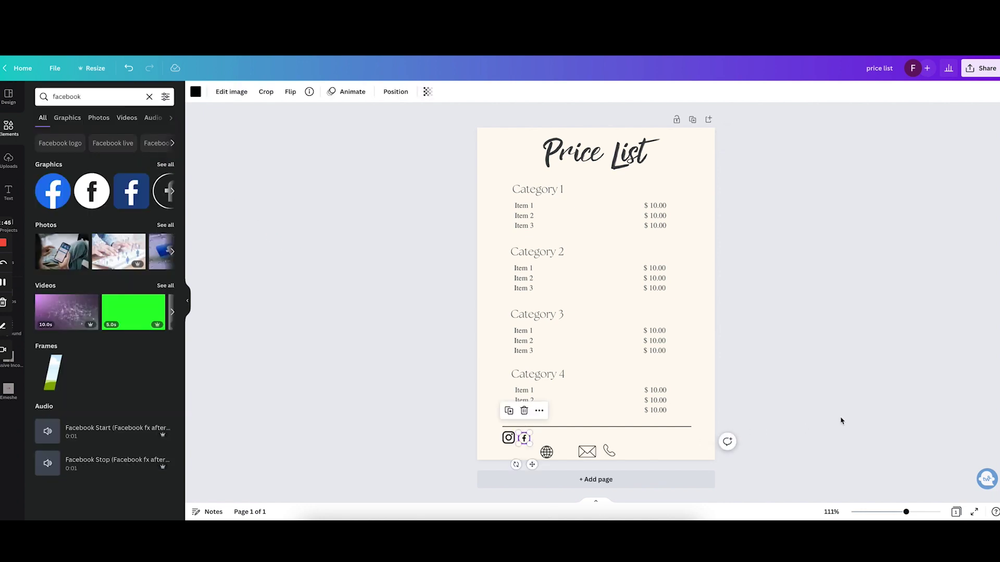
pyautogui.click(778, 423)
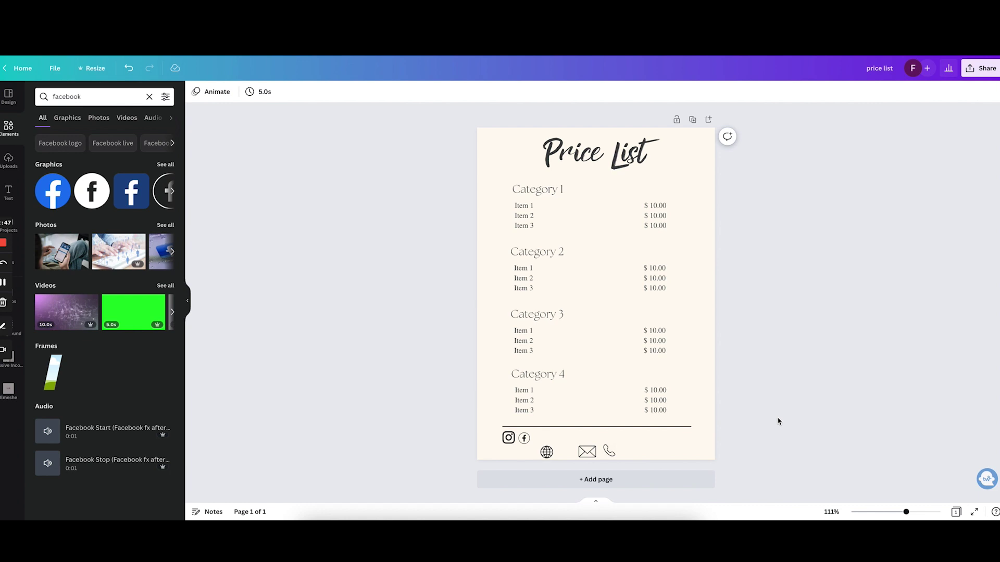
pyautogui.scroll(10, 777, 420)
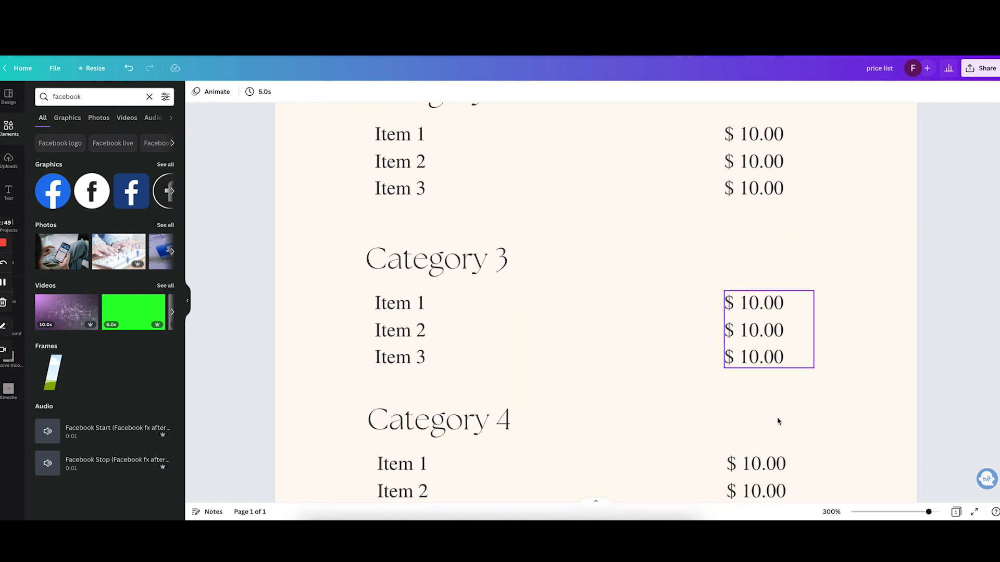
pyautogui.click(437, 394)
pyautogui.click(172, 191)
pyautogui.click(125, 190)
pyautogui.click(402, 402)
pyautogui.press('Delete')
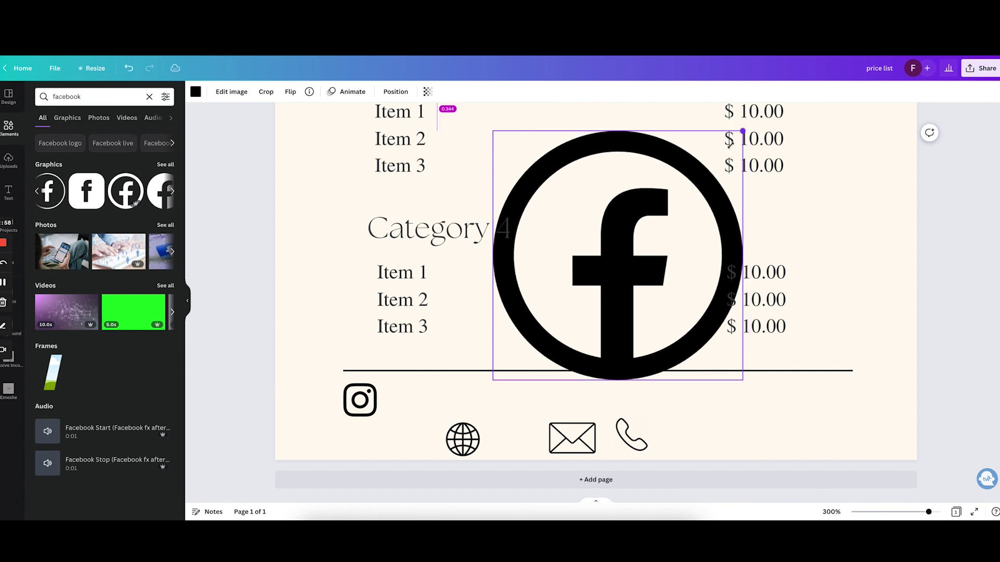
pyautogui.moveTo(747, 126); pyautogui.dragTo(542, 331)
pyautogui.moveTo(528, 350); pyautogui.dragTo(409, 395)
pyautogui.moveTo(462, 440); pyautogui.dragTo(449, 433)
pyautogui.moveTo(572, 438)
pyautogui.mouseDown()
pyautogui.moveTo(549, 435)
pyautogui.moveTo(561, 441)
pyautogui.mouseUp()
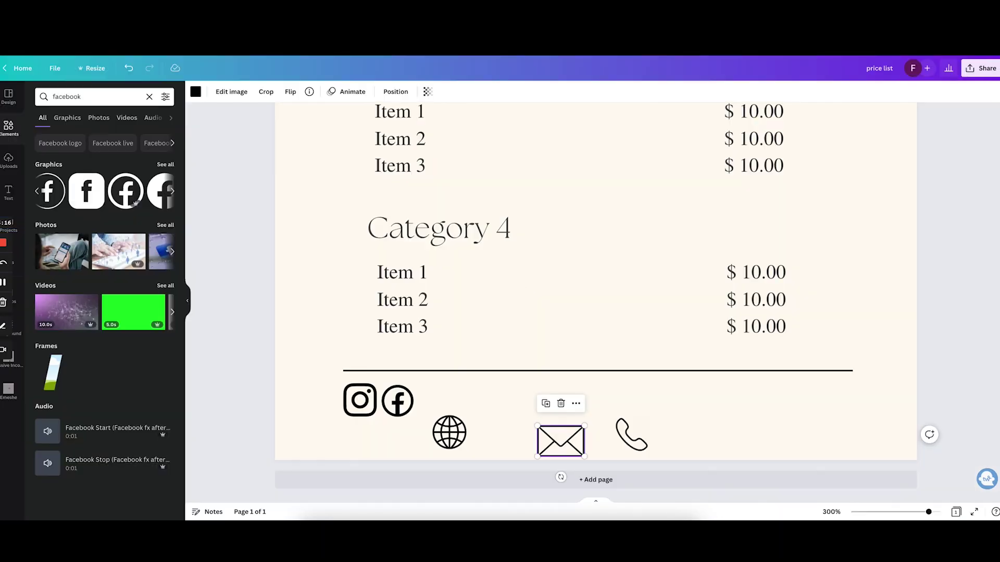
pyautogui.click(523, 447)
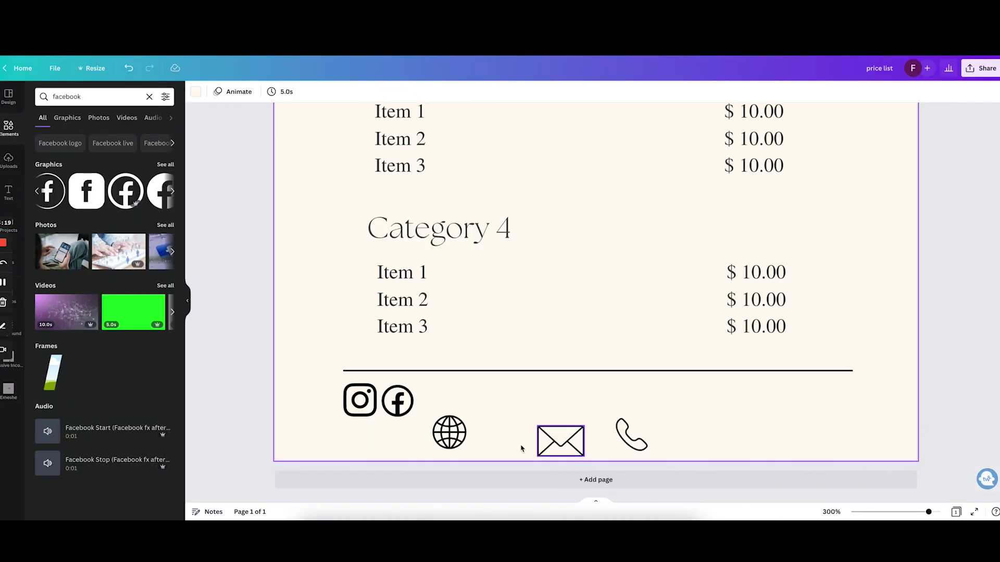
pyautogui.moveTo(445, 423); pyautogui.dragTo(356, 382)
pyautogui.click(402, 299)
pyautogui.hotkey('ctrl', 'd')
pyautogui.moveTo(411, 307); pyautogui.dragTo(417, 412)
pyautogui.doubleClick(417, 411)
pyautogui.hotkey('ctrl', 'a')
pyautogui.write('www.yoursite.com')
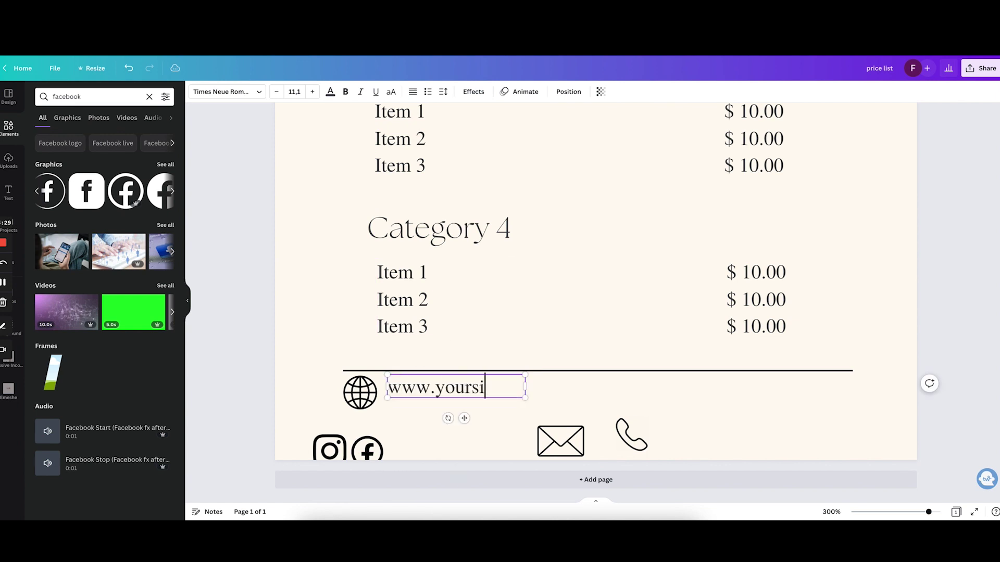
pyautogui.moveTo(529, 399); pyautogui.dragTo(544, 400)
pyautogui.moveTo(458, 388); pyautogui.dragTo(456, 395)
pyautogui.moveTo(561, 441); pyautogui.dragTo(572, 393)
pyautogui.click(360, 393)
pyautogui.moveTo(343, 410); pyautogui.dragTo(350, 405)
pyautogui.click(573, 393)
pyautogui.moveTo(595, 408); pyautogui.dragTo(575, 402)
pyautogui.click(459, 394)
pyautogui.hotkey('ctrl', 'd')
pyautogui.moveTo(468, 404); pyautogui.dragTo(661, 394)
pyautogui.doubleClick(662, 393)
pyautogui.hotkey('ctrl', 'a')
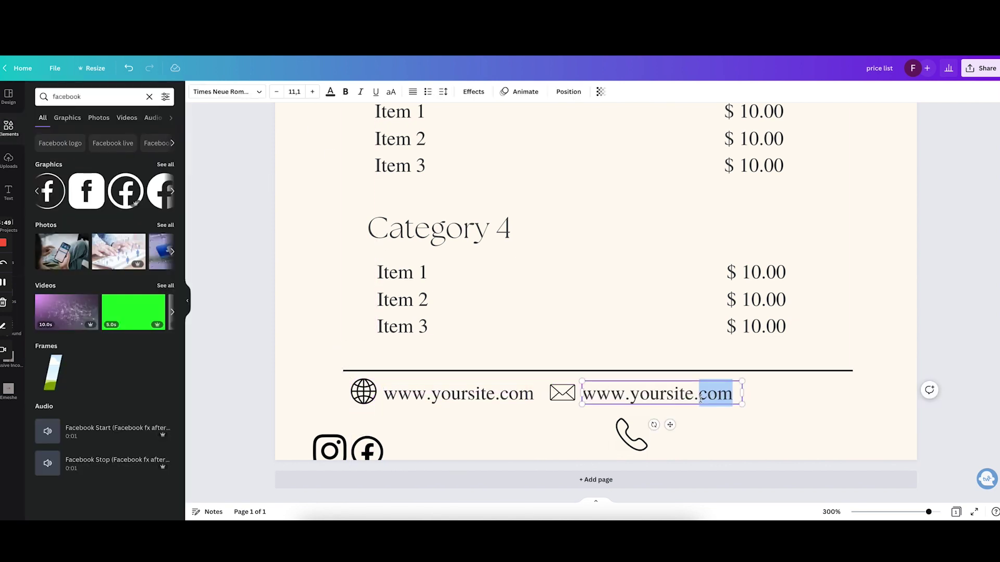
pyautogui.write('you@youremail.com')
pyautogui.moveTo(631, 435); pyautogui.dragTo(776, 404)
pyautogui.click(667, 394)
pyautogui.hotkey('ctrl', 'd')
pyautogui.moveTo(677, 405); pyautogui.dragTo(864, 394)
pyautogui.doubleClick(865, 394)
pyautogui.hotkey('ctrl', 'a')
pyautogui.write('0000 000 000')
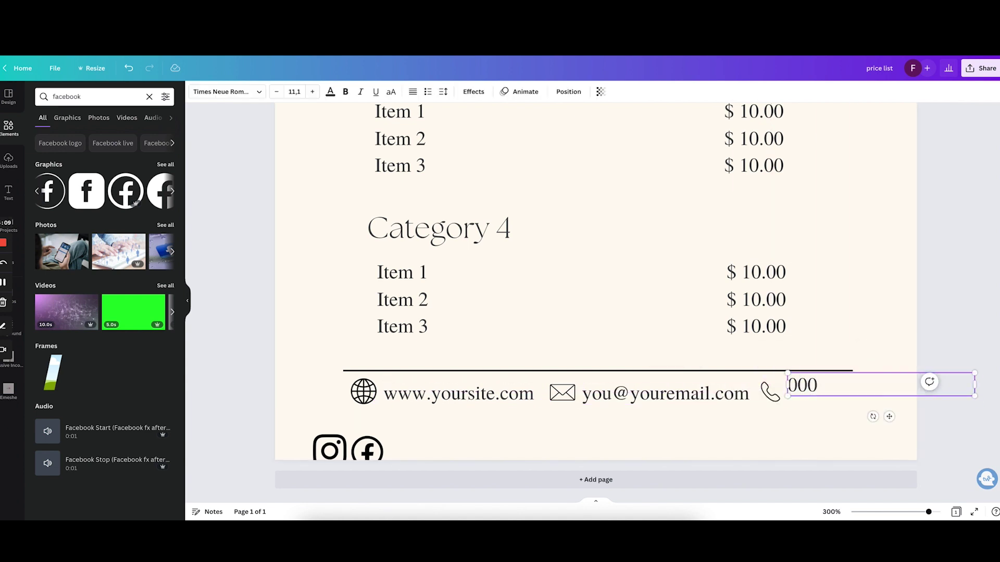
# Set the website, email and phone text to size 8 and space them evenly
pyautogui.keyDown('shift'); pyautogui.click(648, 394); pyautogui.keyUp('shift')
pyautogui.keyDown('shift'); pyautogui.click(458, 394); pyautogui.keyUp('shift')
pyautogui.click(294, 91)
pyautogui.click(294, 123)
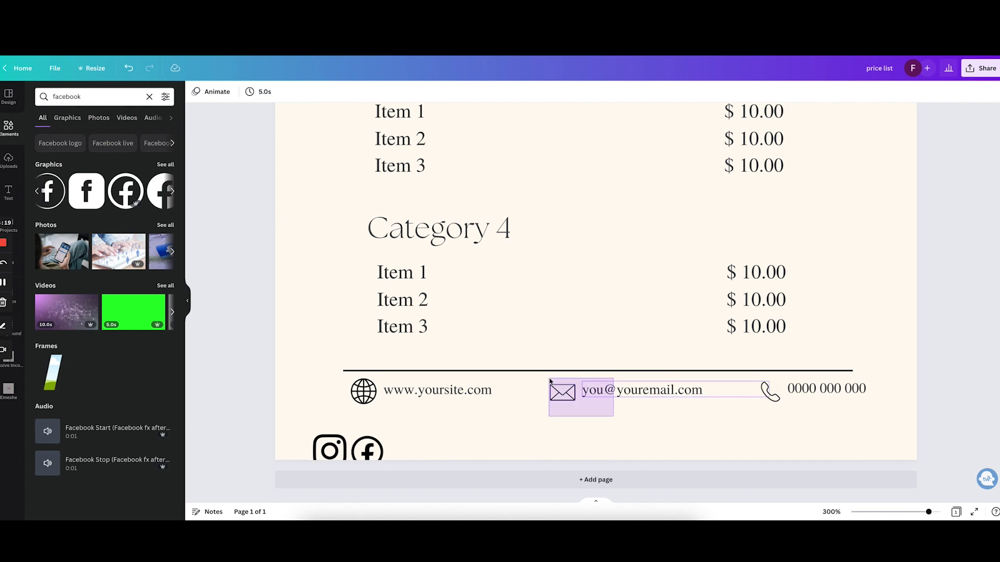
pyautogui.click(609, 390)
pyautogui.moveTo(828, 389); pyautogui.dragTo(763, 424)
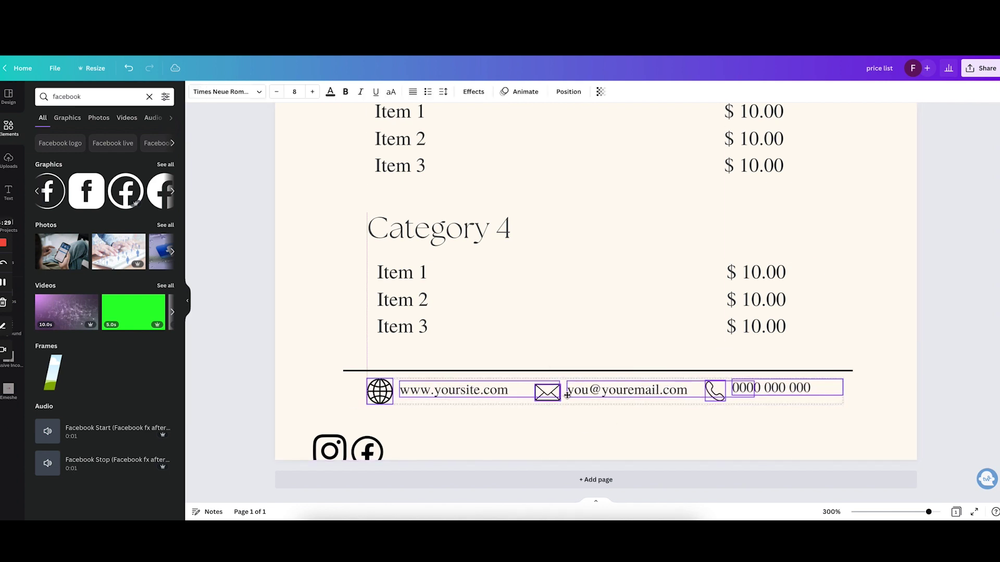
pyautogui.moveTo(240, 424); pyautogui.dragTo(518, 426)
pyautogui.click(543, 423)
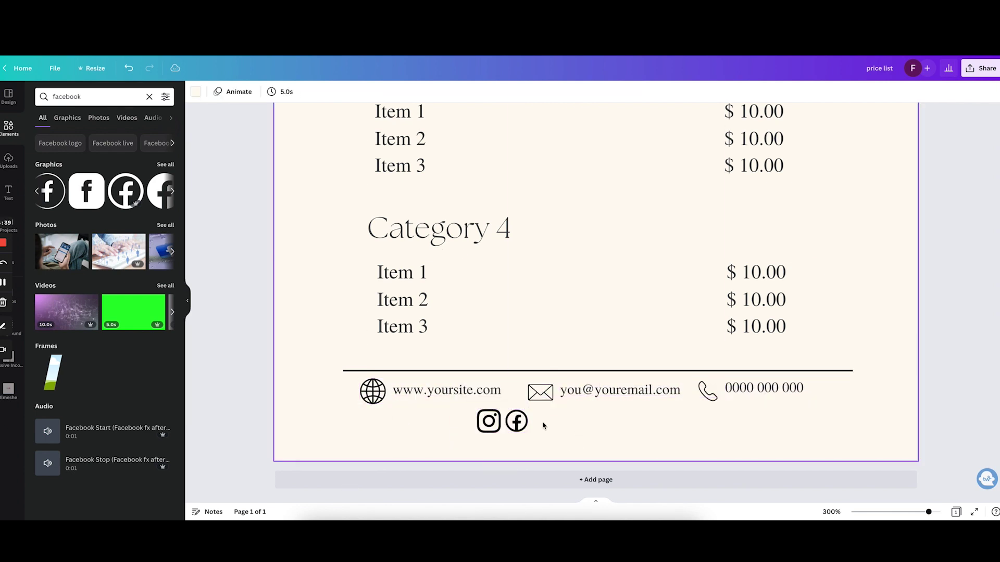
pyautogui.moveTo(574, 405); pyautogui.dragTo(552, 437)
pyautogui.doubleClick(599, 422)
pyautogui.write('@yourhandle')
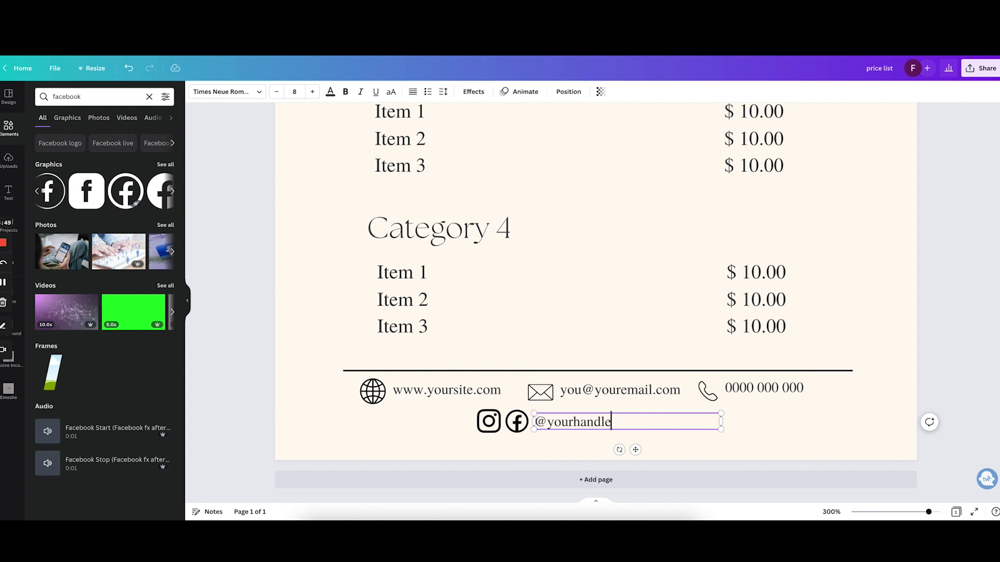
pyautogui.write('goeshere')
pyautogui.click(960, 346)
pyautogui.hotkey('ctrl', 'alt', '0')
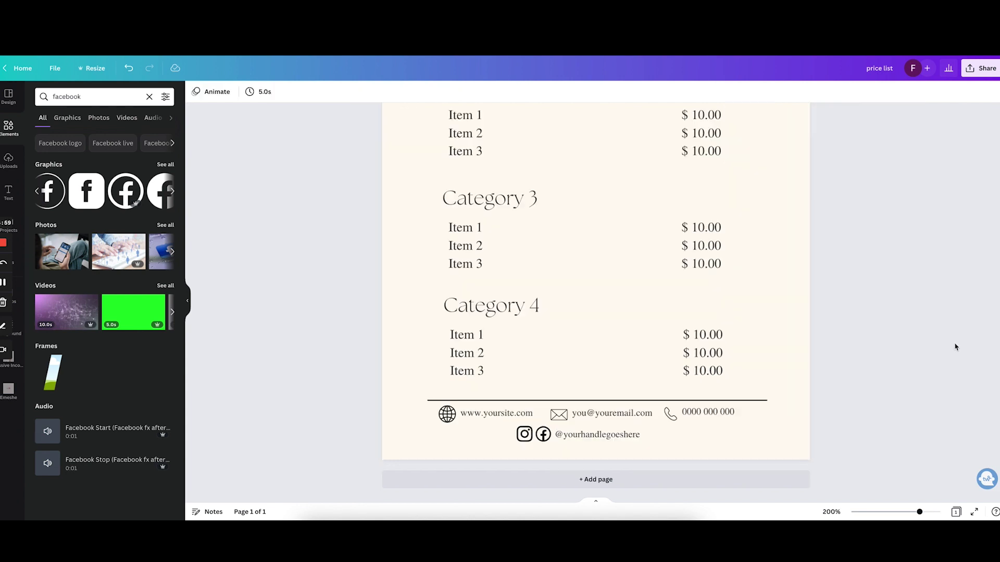
pyautogui.moveTo(796, 411); pyautogui.dragTo(548, 455)
pyautogui.click(702, 456)
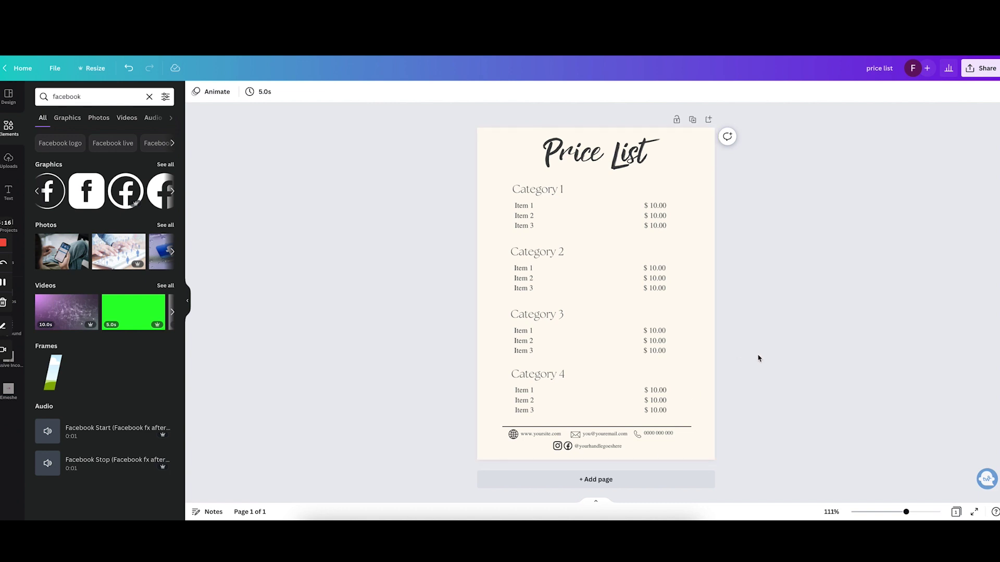
# Duplicate the page and rearrange its category block into two narrower columns
pyautogui.click(691, 120)
pyautogui.moveTo(696, 426); pyautogui.dragTo(509, 182)
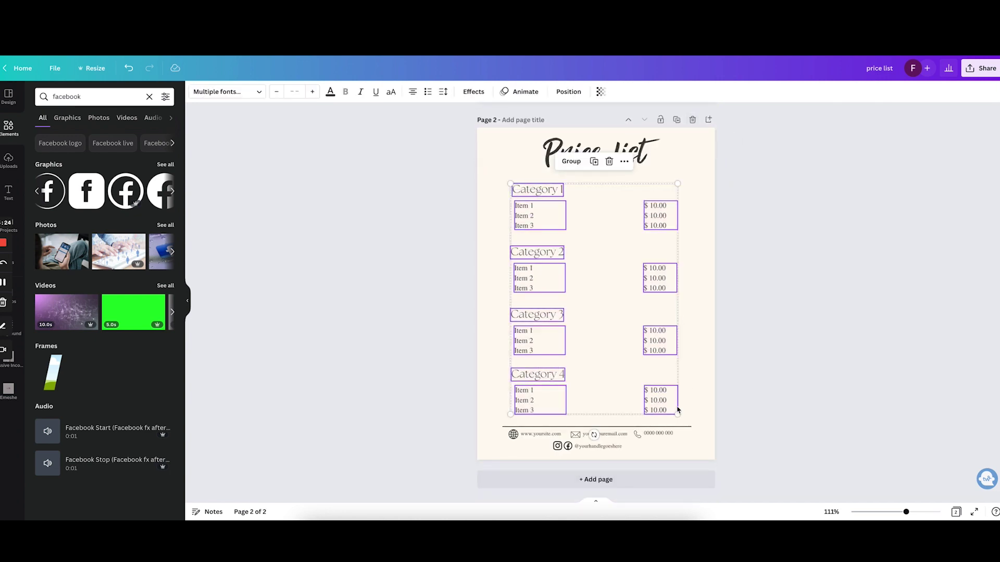
pyautogui.moveTo(677, 415); pyautogui.dragTo(595, 336)
pyautogui.click(651, 358)
pyautogui.moveTo(620, 380); pyautogui.dragTo(572, 215)
pyautogui.moveTo(536, 365); pyautogui.dragTo(620, 195)
pyautogui.hotkey('ctrl', 'd')
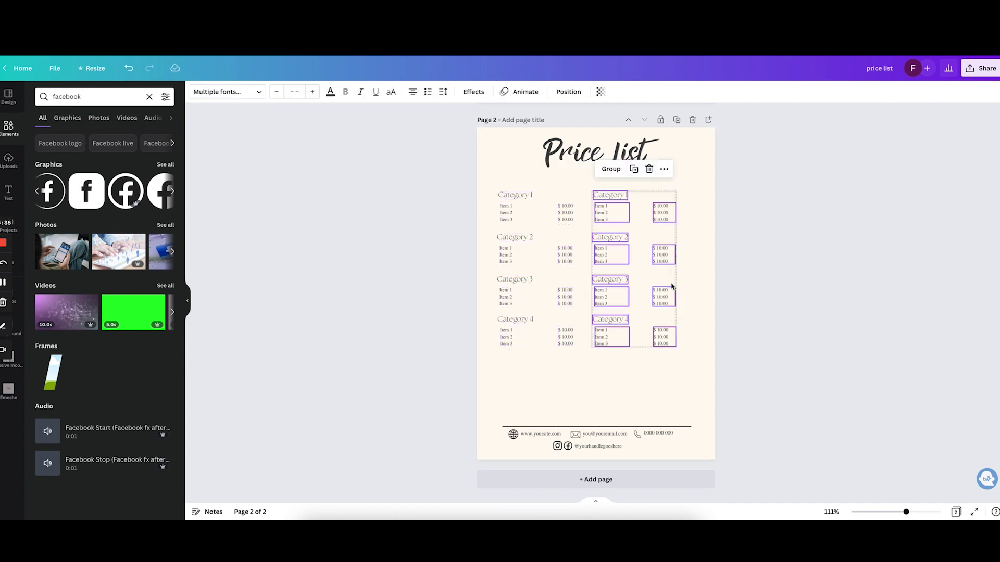
pyautogui.moveTo(698, 375); pyautogui.dragTo(492, 185)
pyautogui.moveTo(677, 360); pyautogui.dragTo(692, 360)
# Add a fifth category row by duplicating the Category 4 row
pyautogui.click(520, 333)
pyautogui.hotkey('ctrl', 'd')
pyautogui.moveTo(521, 344); pyautogui.dragTo(521, 375)
pyautogui.click(734, 429)
pyautogui.hotkey('ctrl', 'a')
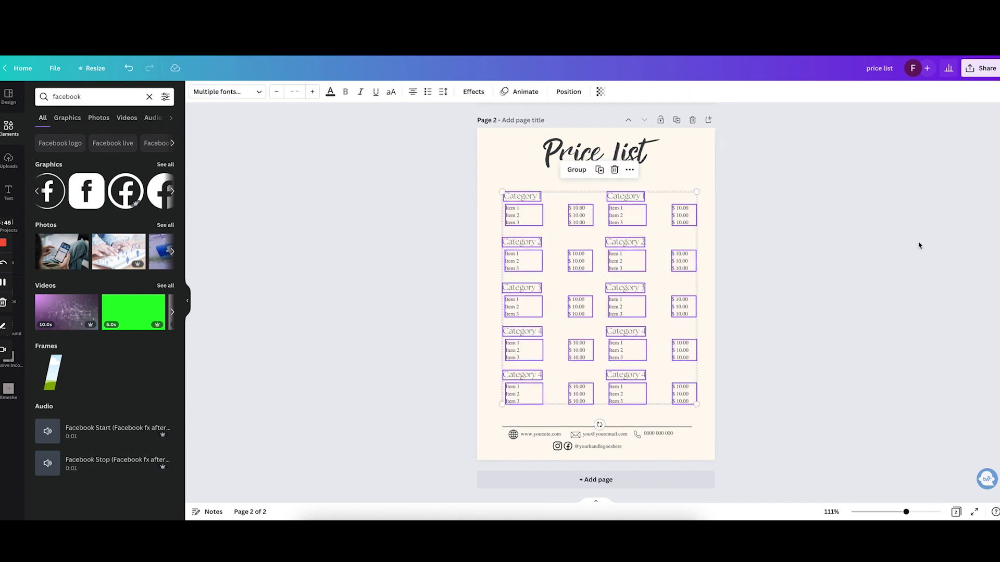
pyautogui.keyDown('shift'); pyautogui.click(625, 196); pyautogui.keyUp('shift')
pyautogui.press('Escape')
# Apply The Seasons Light to every row's item and price text, sizing the first row to 8
pyautogui.moveTo(724, 229); pyautogui.dragTo(500, 203)
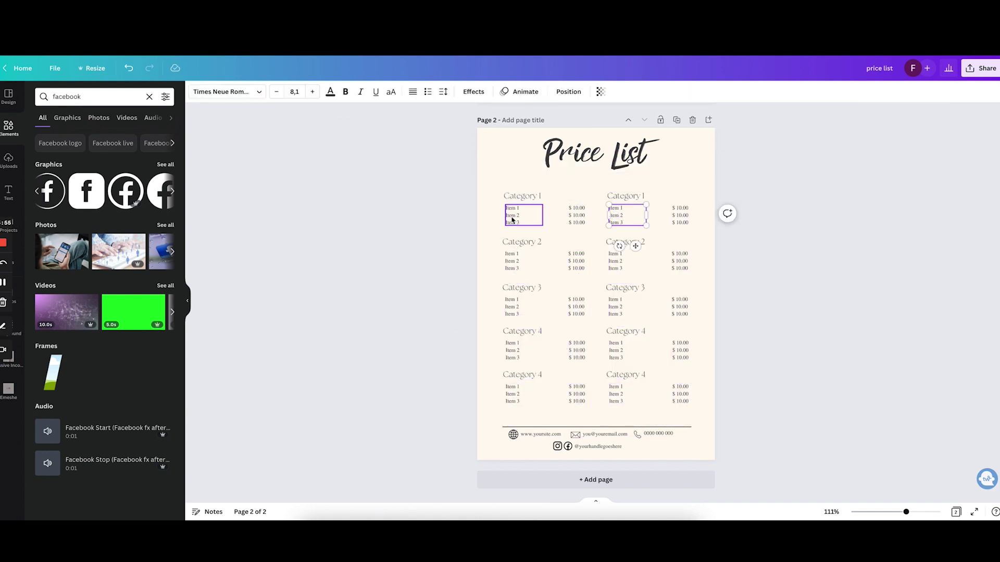
pyautogui.click(227, 91)
pyautogui.click(135, 93)
pyautogui.click(85, 143)
pyautogui.click(294, 92)
pyautogui.click(292, 143)
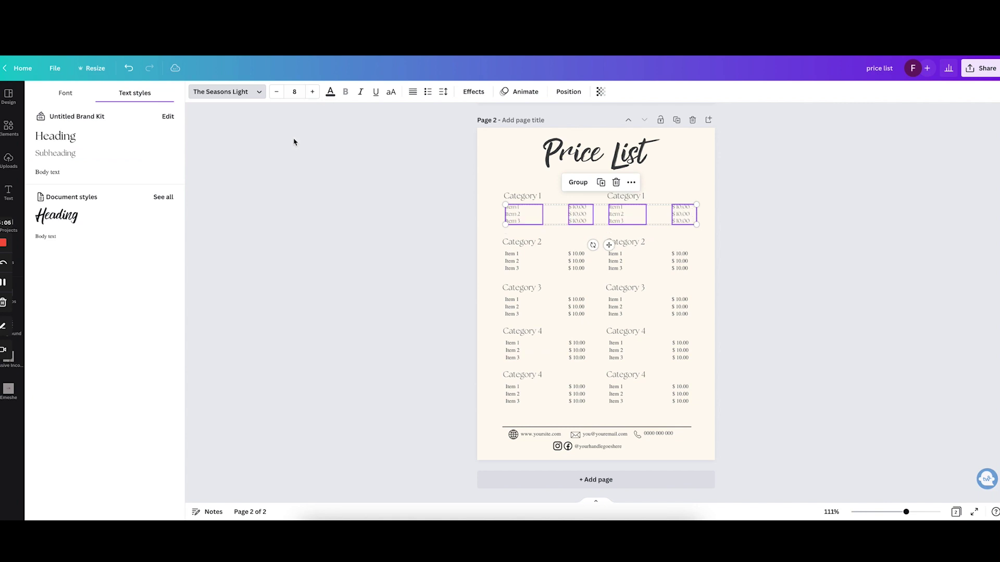
pyautogui.moveTo(491, 254); pyautogui.dragTo(703, 409)
pyautogui.click(227, 91)
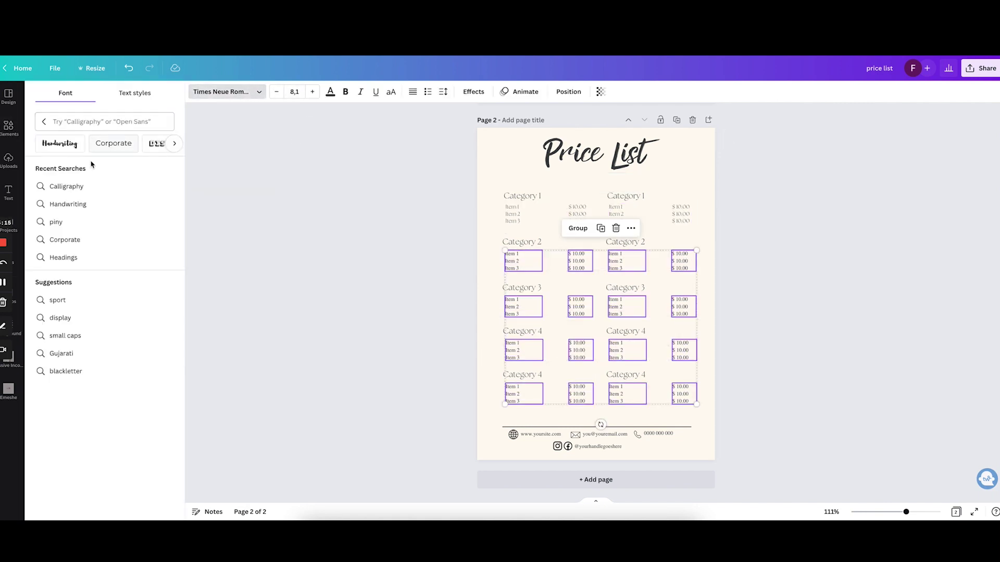
pyautogui.click(90, 187)
pyautogui.click(396, 271)
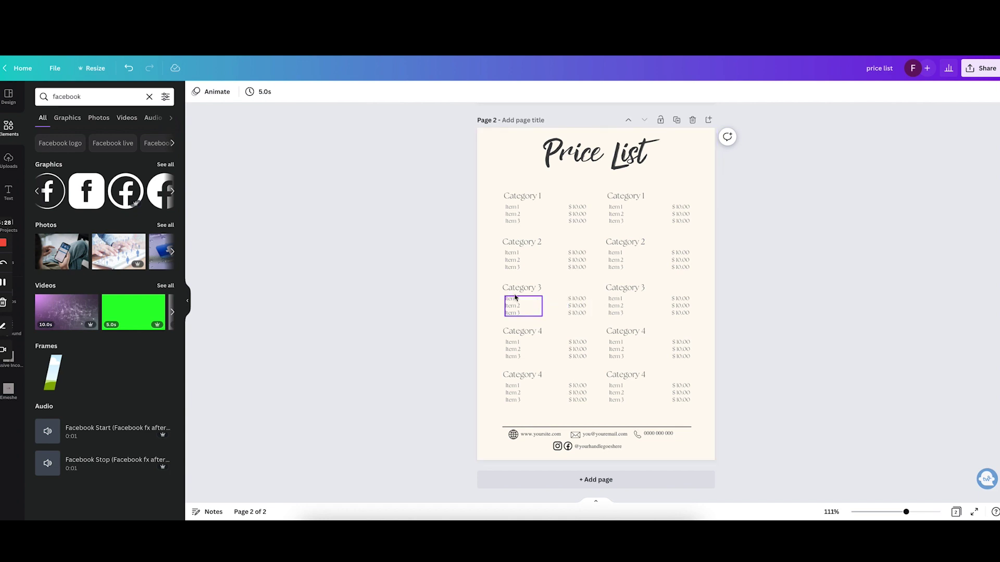
# Make a copy of the price list resized to Instagram Story, 1080 × 1920 px
pyautogui.scroll(5, 342, 257)
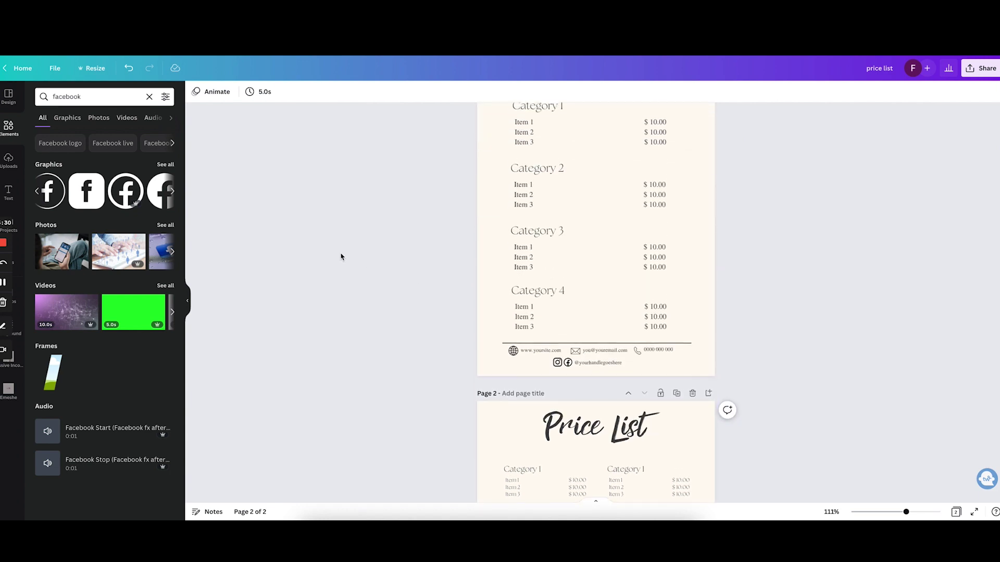
pyautogui.scroll(2, 341, 257)
pyautogui.scroll(-3, 341, 257)
pyautogui.scroll(-4, 341, 257)
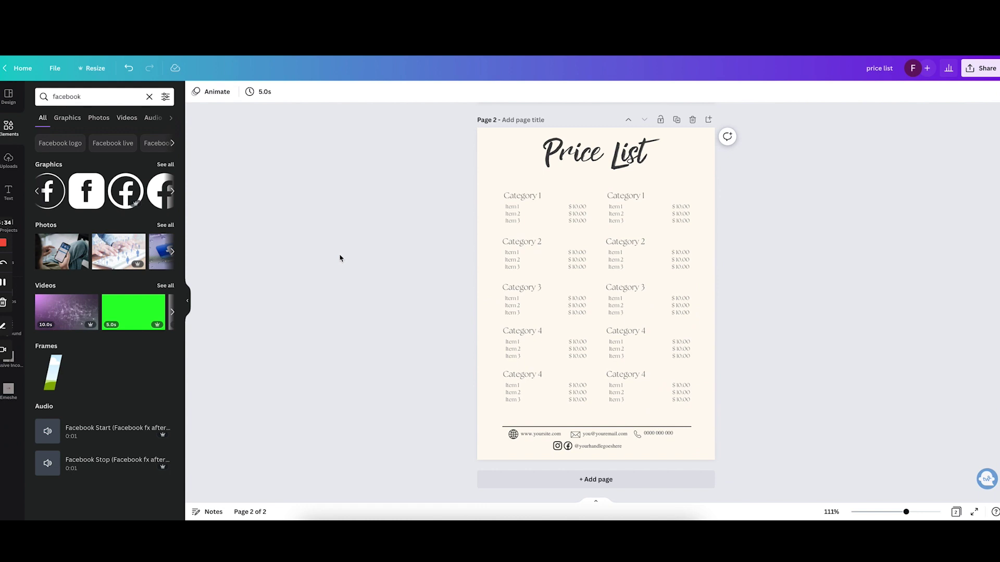
pyautogui.click(92, 68)
pyautogui.click(114, 258)
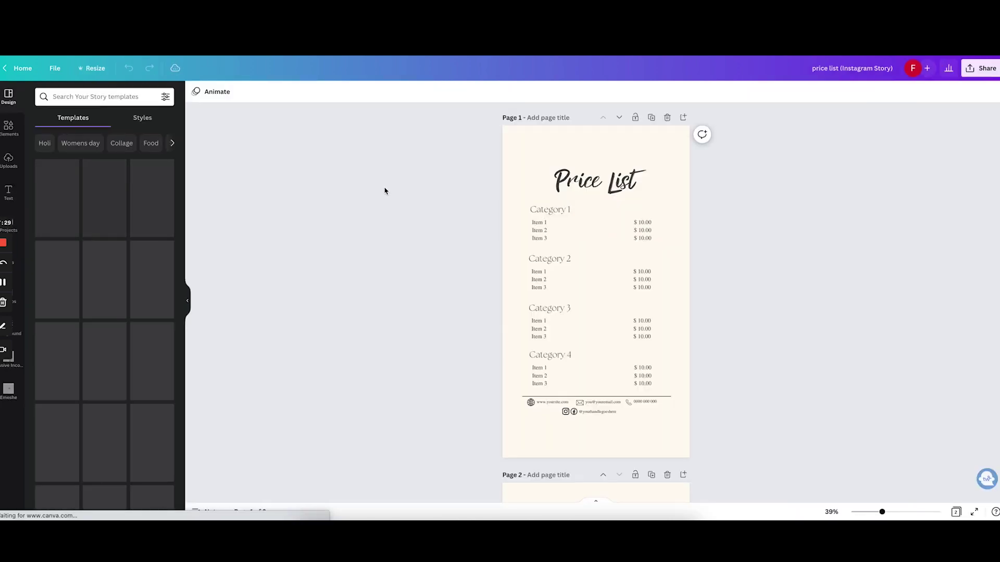
# Move the Price List title higher and enlarge the category lists to fill the page
pyautogui.moveTo(510, 154); pyautogui.dragTo(599, 157)
pyautogui.click(676, 390)
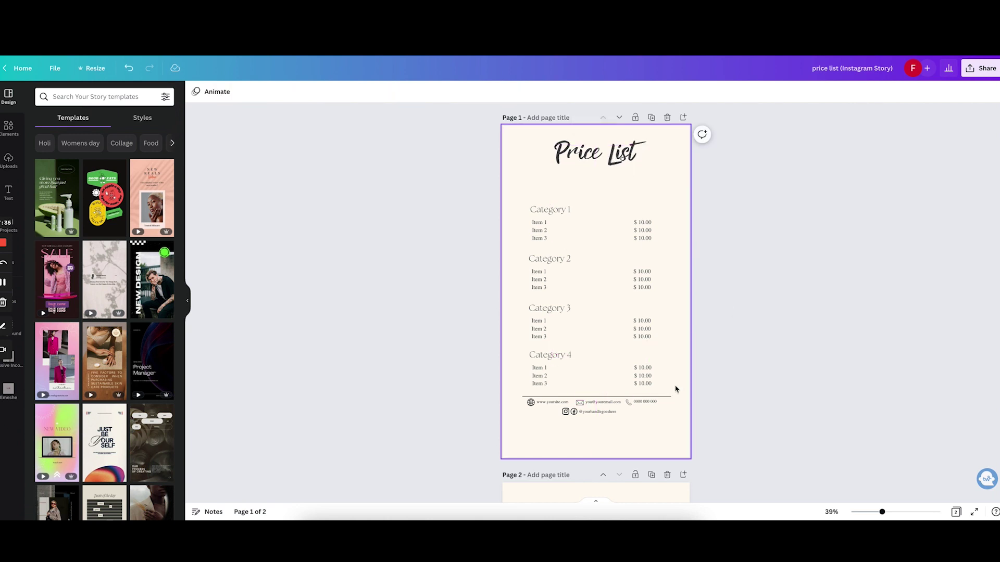
pyautogui.moveTo(676, 390); pyautogui.dragTo(460, 197)
pyautogui.moveTo(556, 232); pyautogui.dragTo(557, 209)
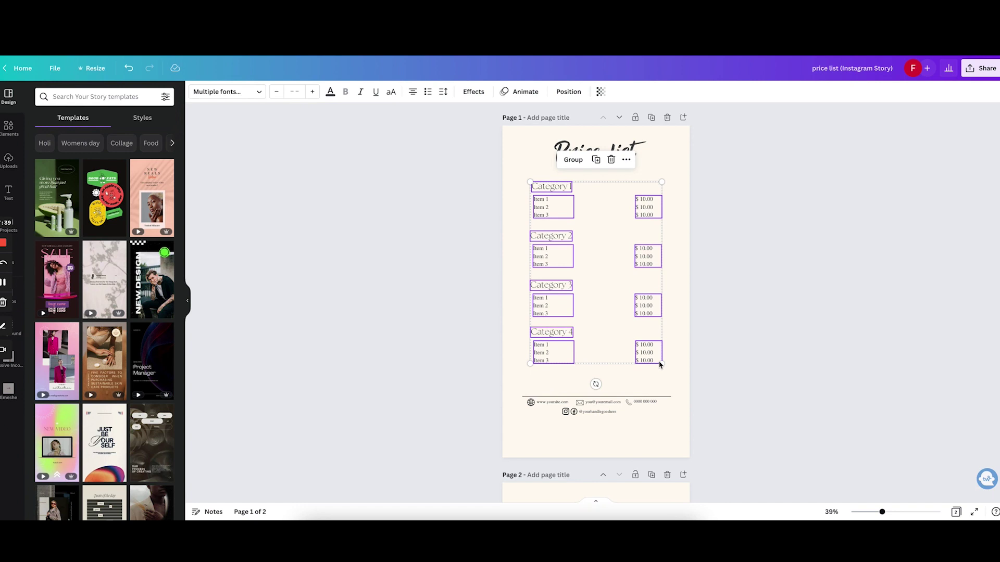
pyautogui.moveTo(659, 364); pyautogui.dragTo(677, 389)
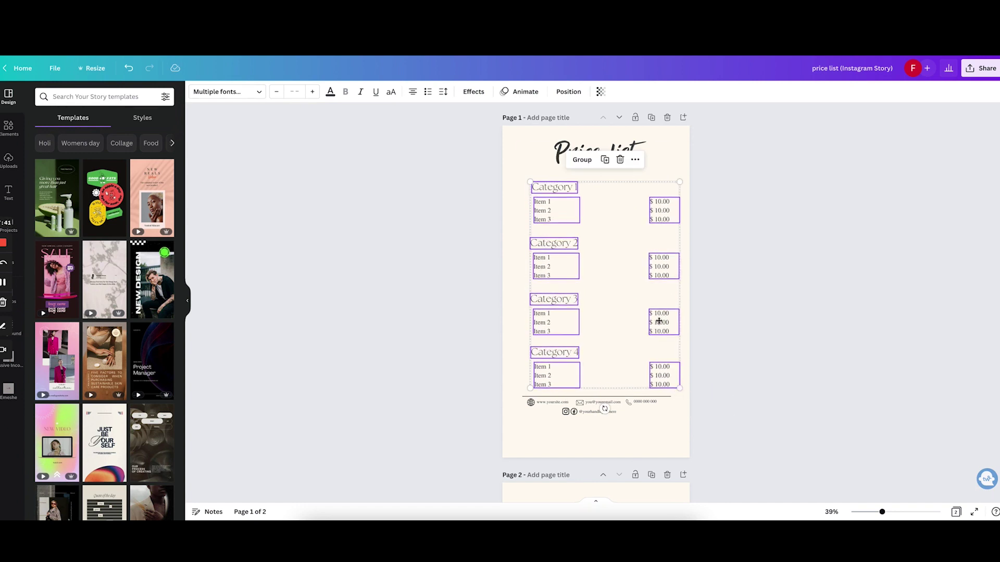
pyautogui.moveTo(659, 321); pyautogui.dragTo(651, 324)
pyautogui.click(741, 319)
# Adjust the price column, drop the contact footer to the bottom and spread the categories down
pyautogui.moveTo(687, 376); pyautogui.dragTo(627, 209)
pyautogui.scroll(-7, 674, 353)
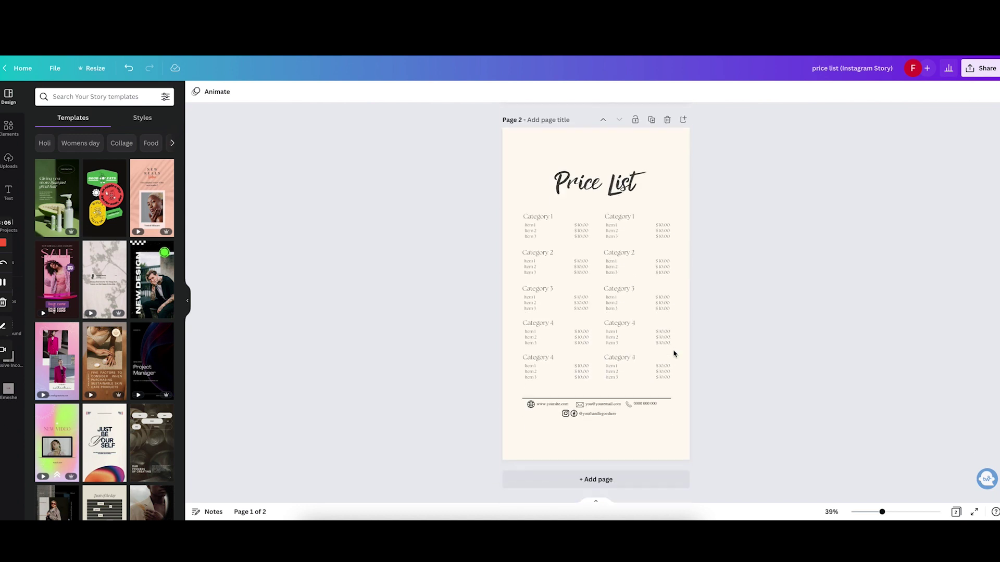
pyautogui.scroll(2, 674, 353)
pyautogui.moveTo(593, 232); pyautogui.dragTo(594, 205)
pyautogui.scroll(-1, 637, 248)
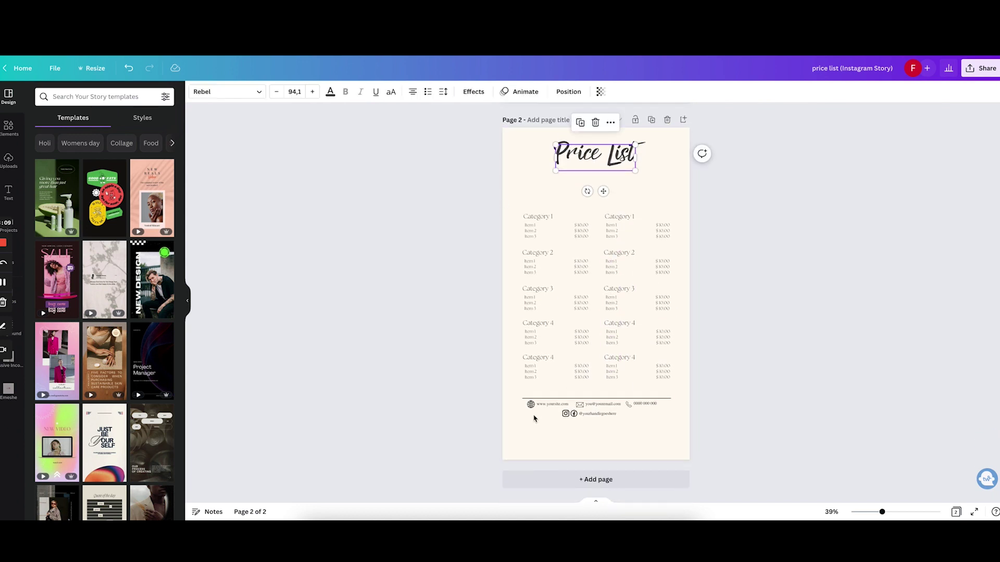
pyautogui.moveTo(511, 401); pyautogui.dragTo(675, 430)
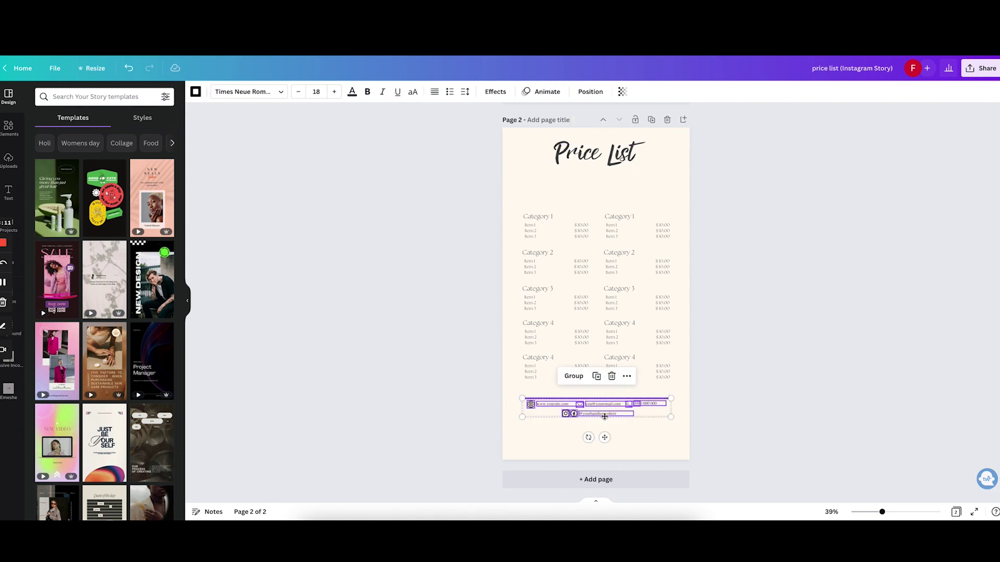
pyautogui.moveTo(604, 417); pyautogui.dragTo(604, 449)
pyautogui.click(703, 402)
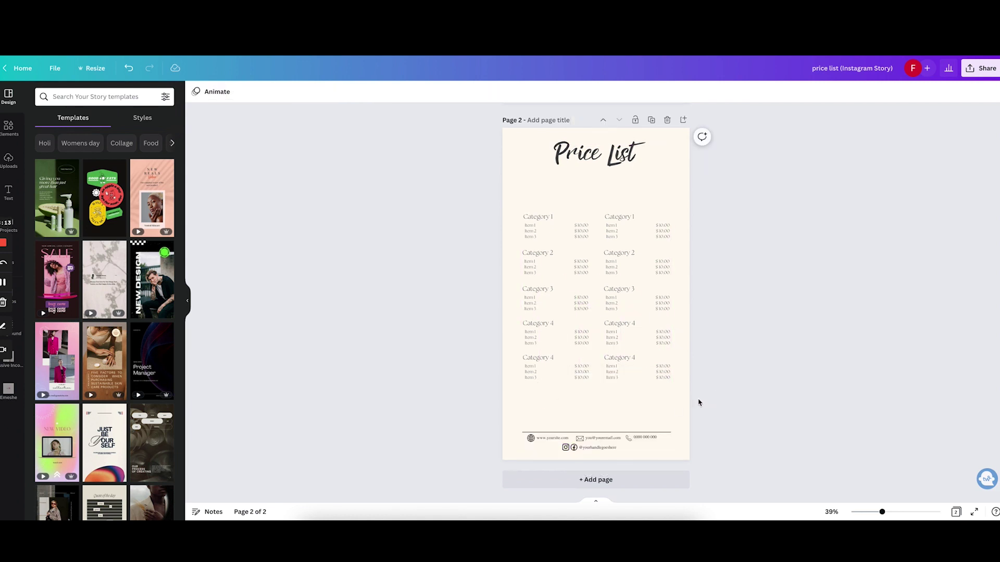
pyautogui.moveTo(698, 399); pyautogui.dragTo(520, 212)
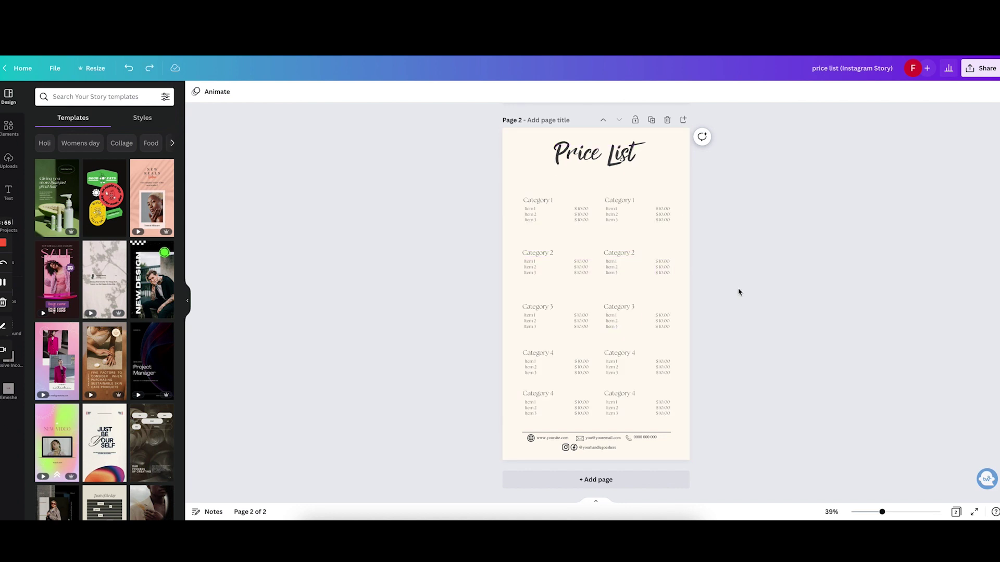
pyautogui.scroll(5, 738, 292)
pyautogui.scroll(2, 738, 292)
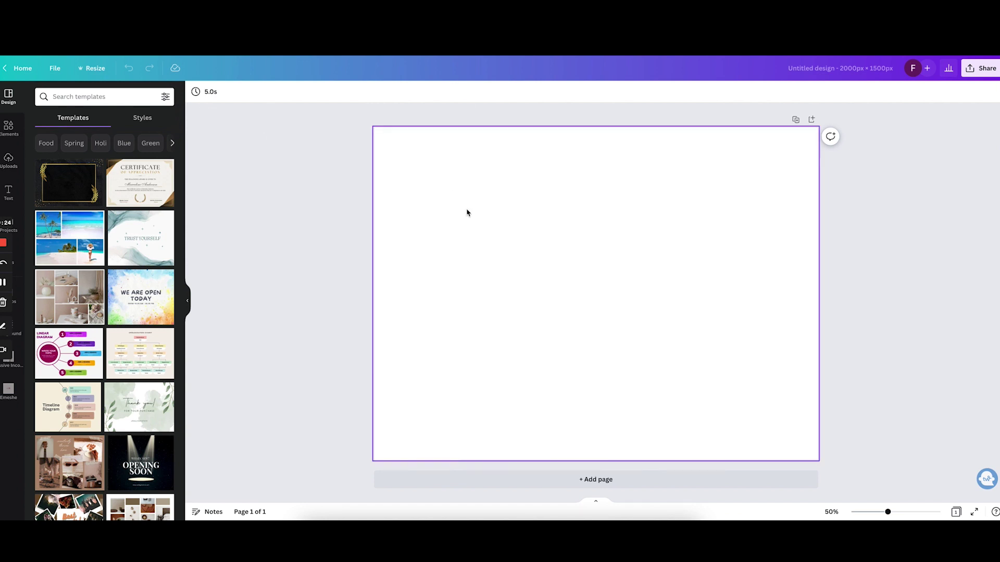
# Add a heading text box to the blank 2000 × 1500 px page
pyautogui.click(8, 192)
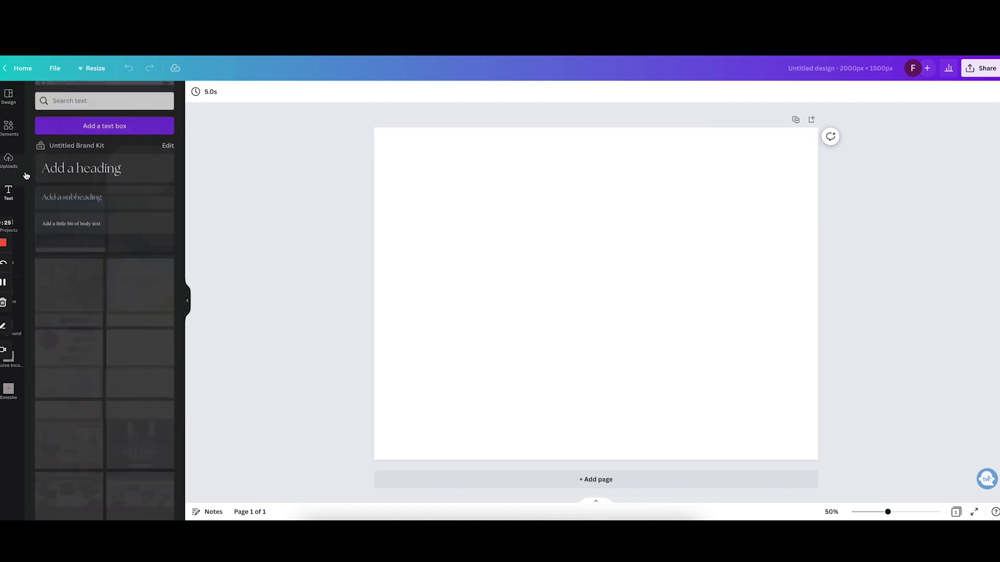
pyautogui.click(74, 172)
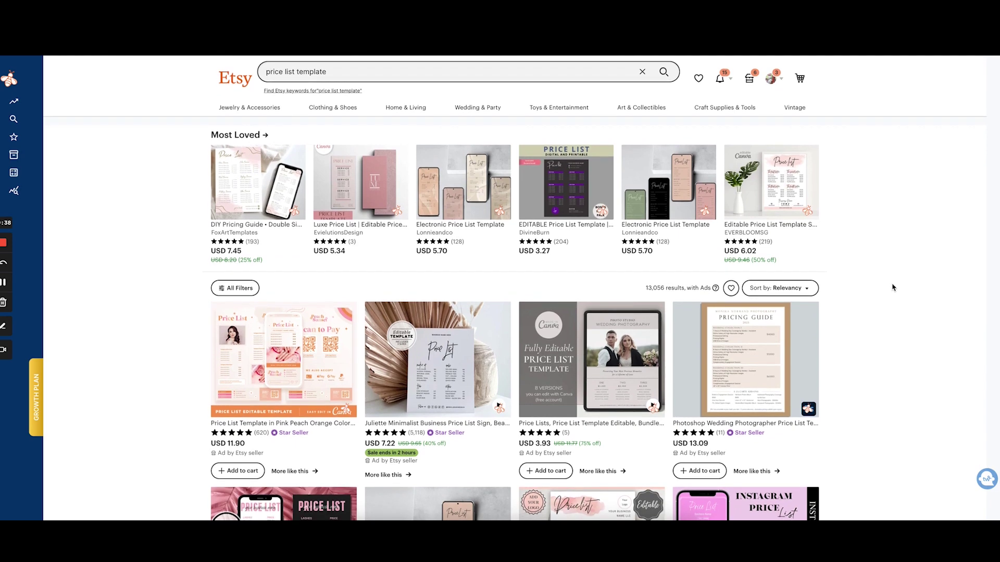
pyautogui.scroll(-1, 892, 288)
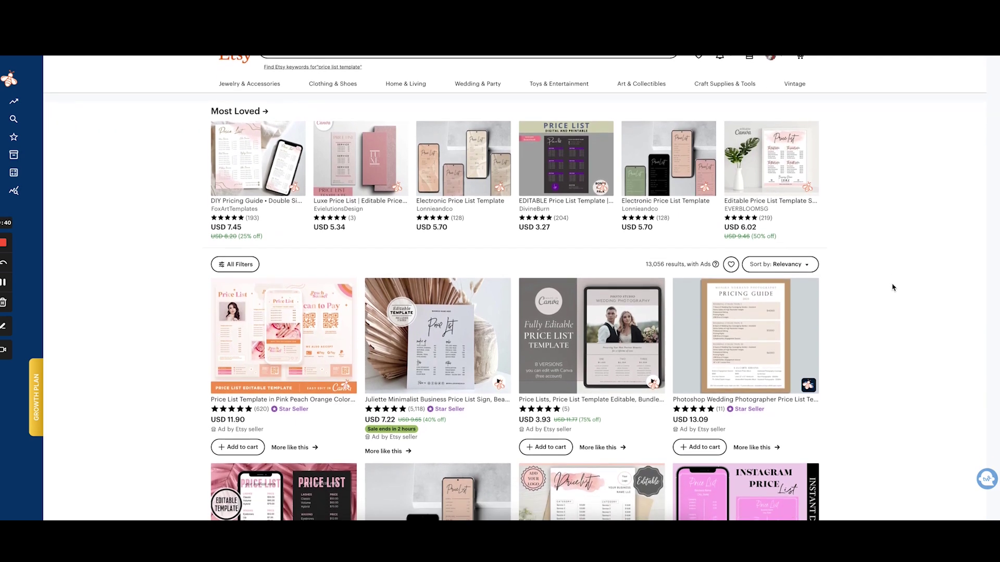
pyautogui.scroll(-3, 893, 288)
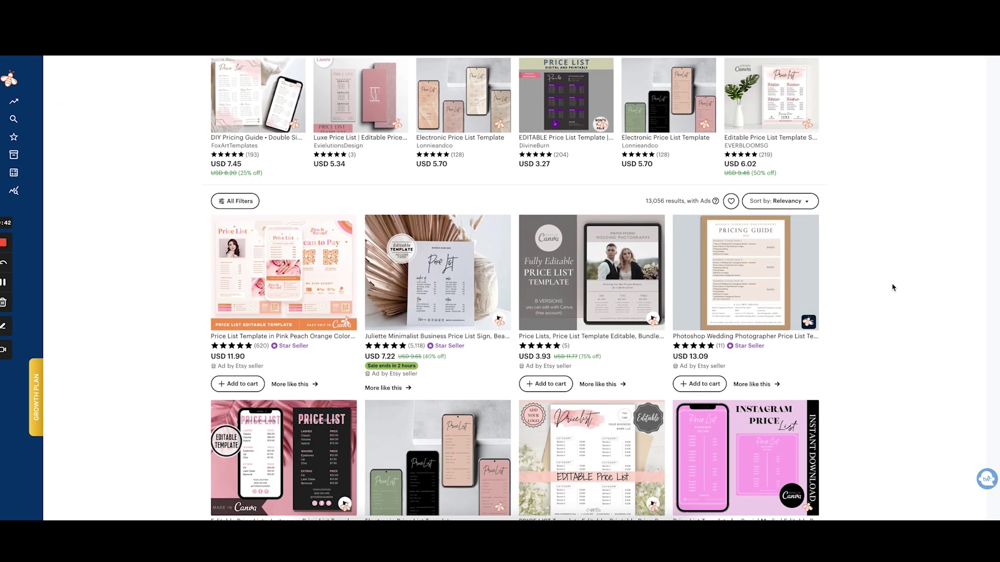
pyautogui.scroll(-2, 892, 287)
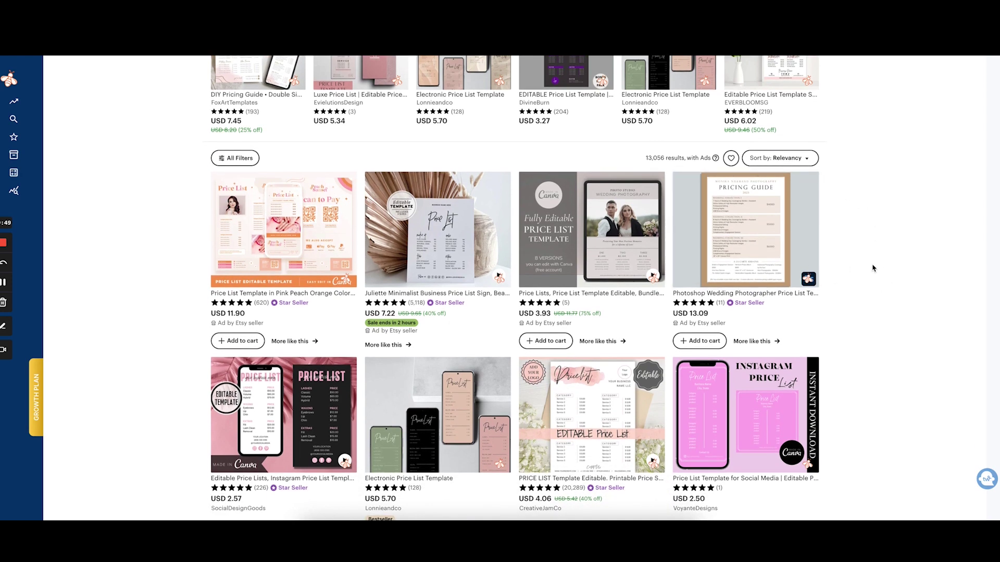
pyautogui.scroll(-2, 873, 268)
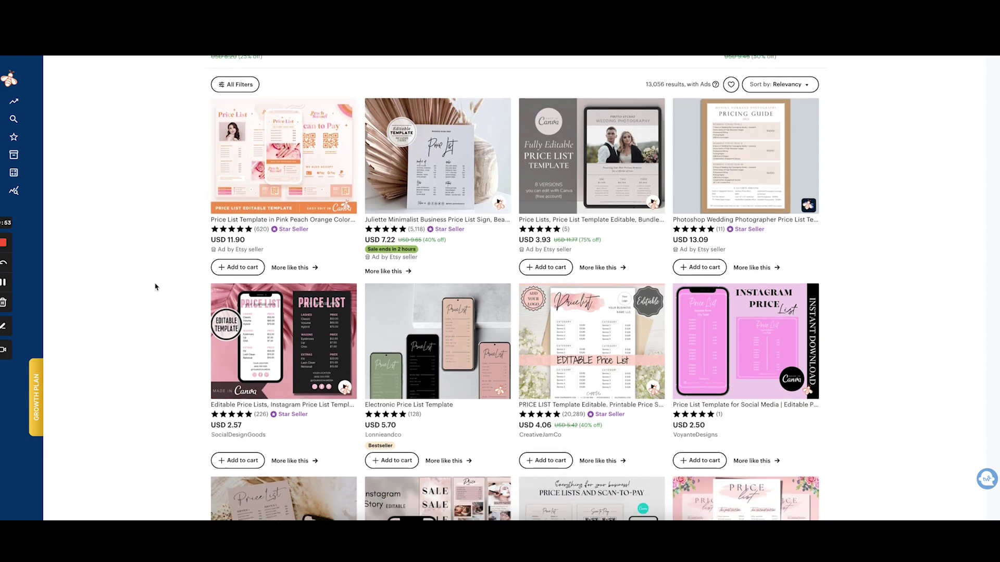
pyautogui.scroll(-3, 155, 287)
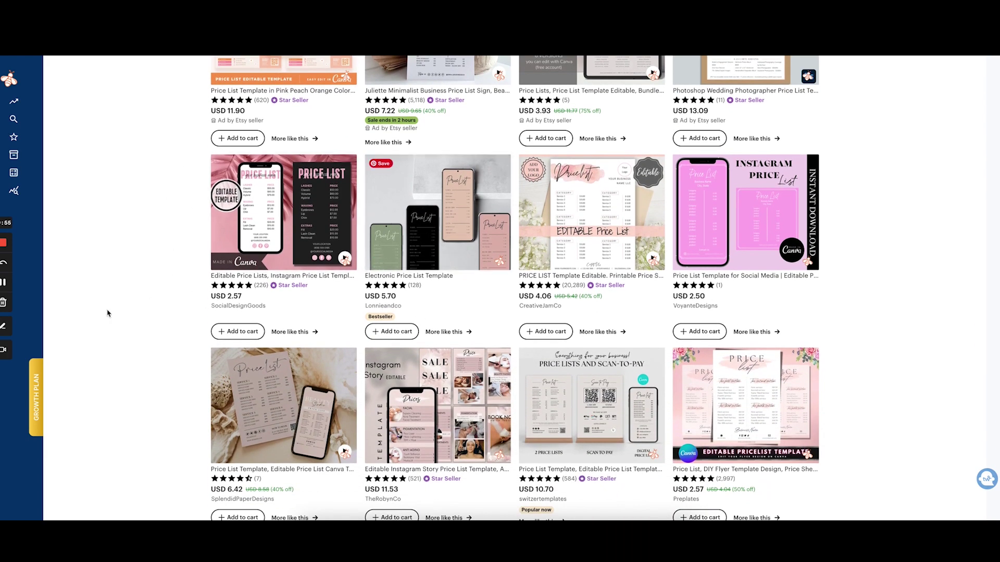
pyautogui.scroll(-2, 155, 322)
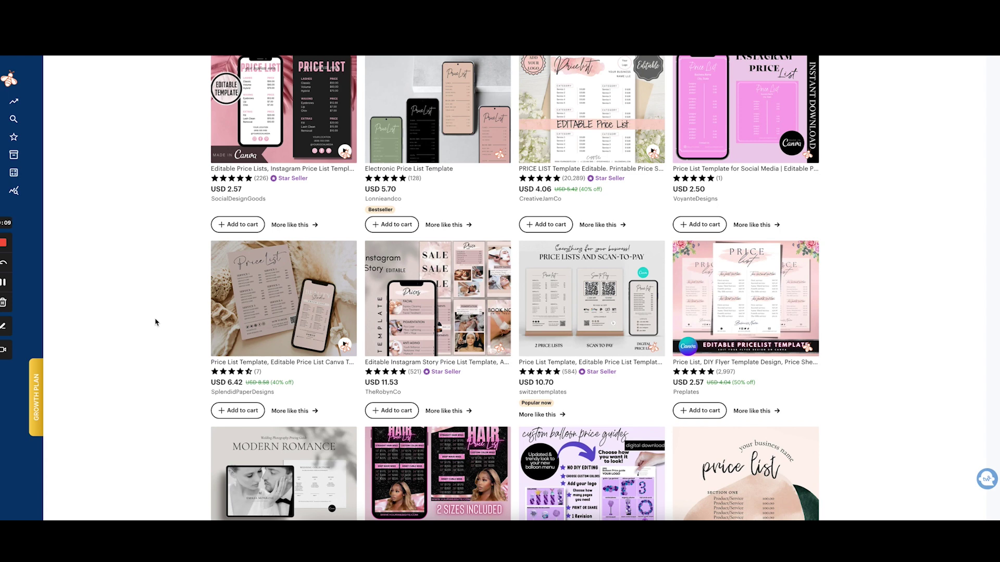
pyautogui.scroll(-7, 155, 323)
pyautogui.scroll(-4, 156, 322)
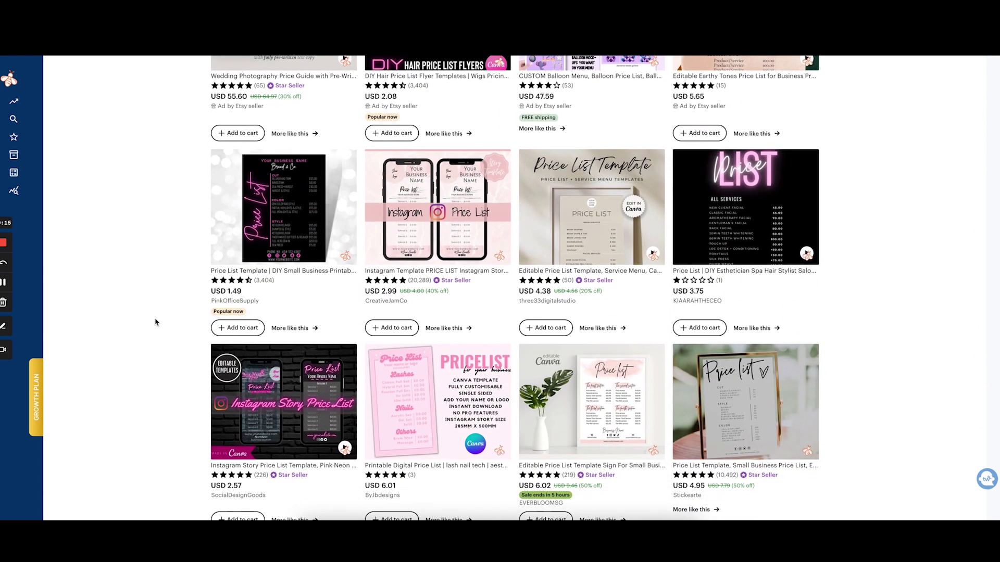
pyautogui.scroll(-5, 156, 322)
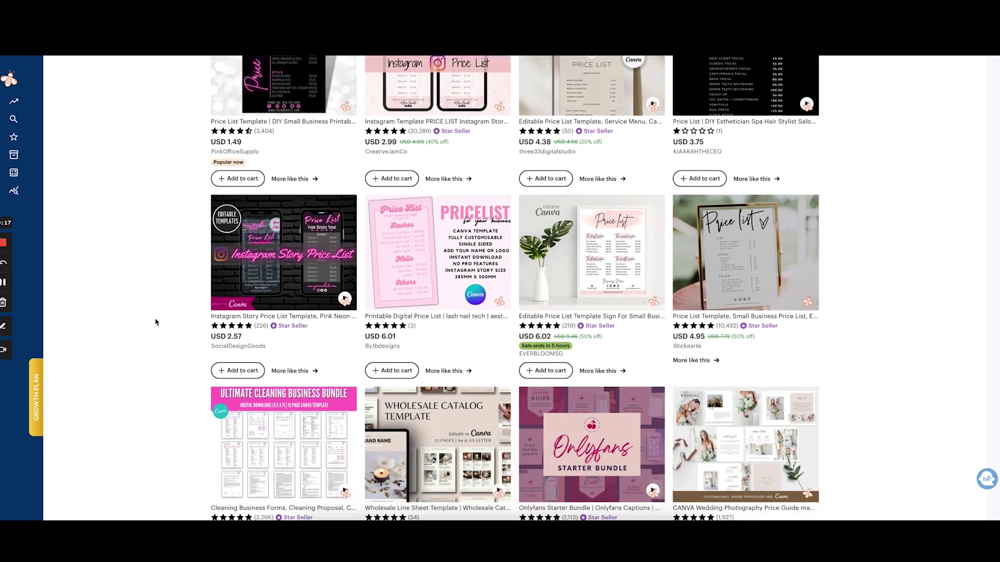
pyautogui.scroll(-6, 155, 322)
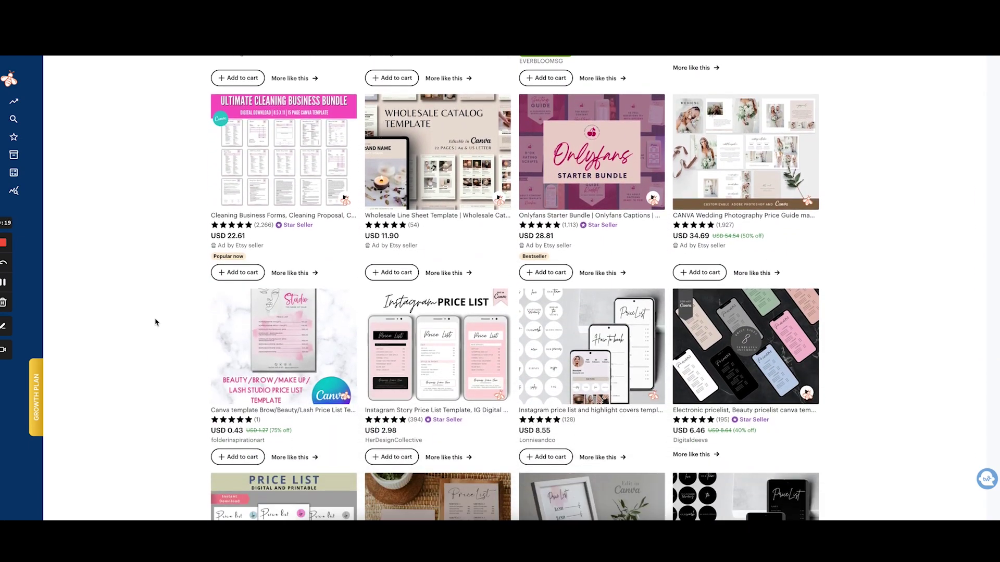
pyautogui.scroll(-2, 155, 323)
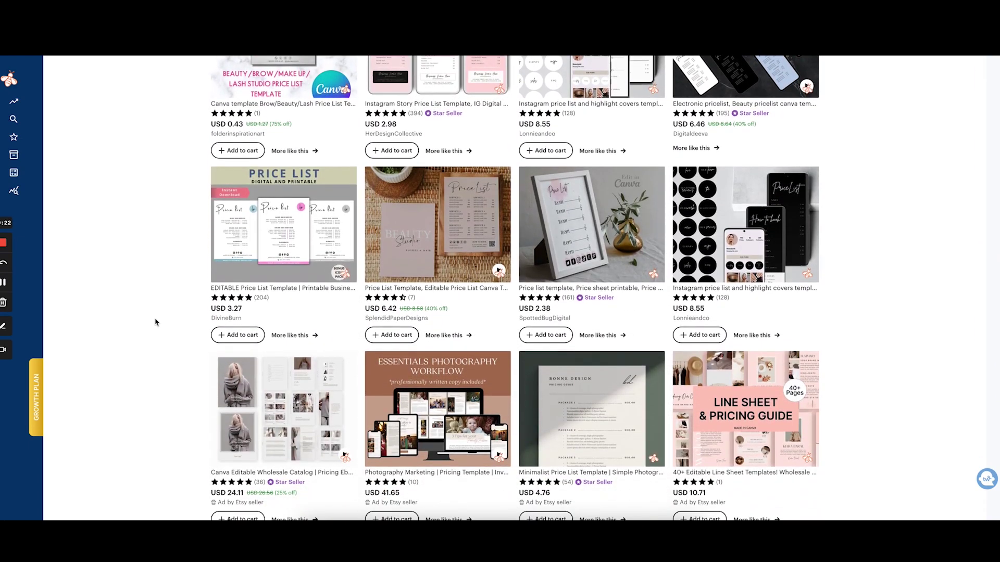
pyautogui.scroll(-4, 155, 323)
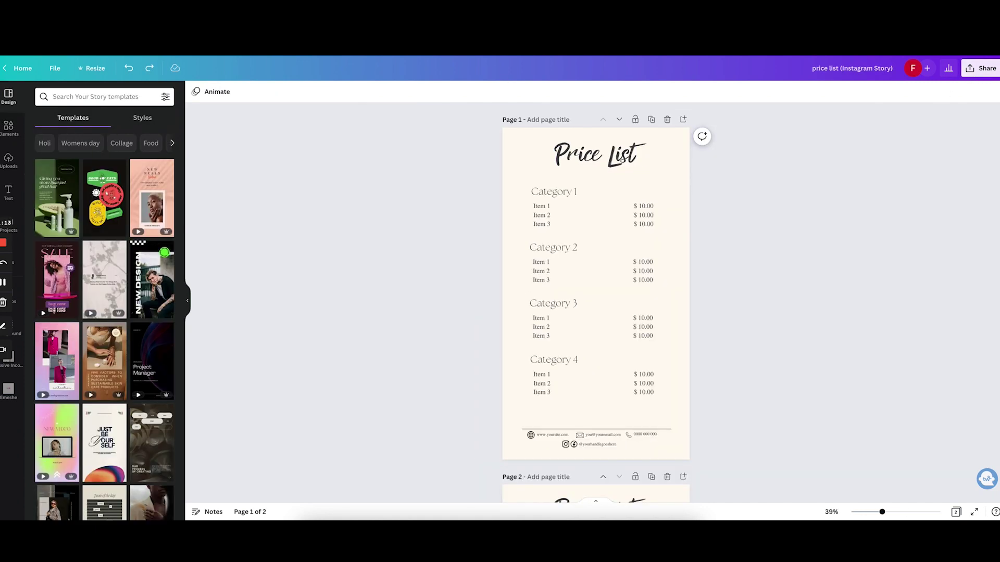
# Add the two-column and single-column price list images and overlap them on the page
pyautogui.click(974, 70)
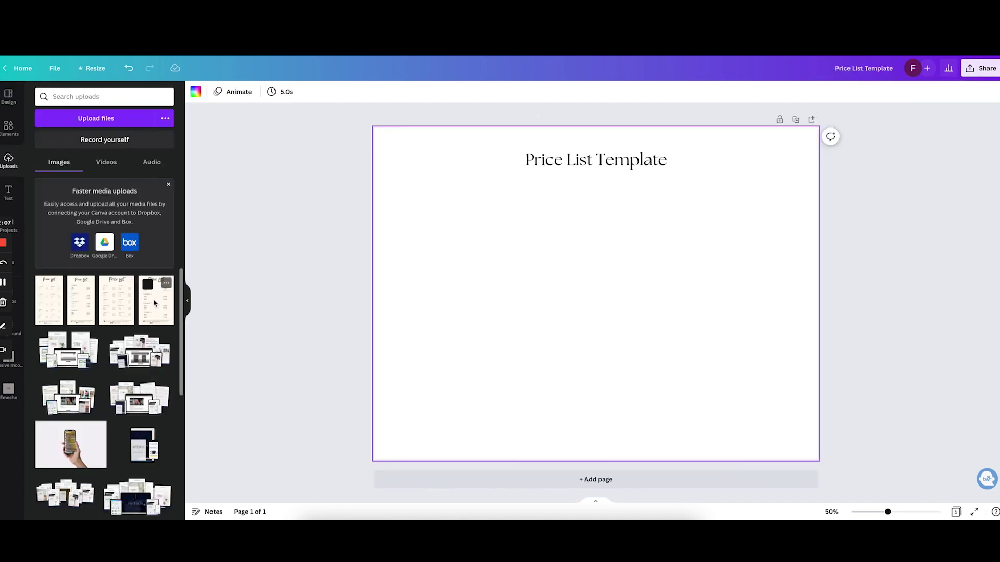
pyautogui.click(155, 303)
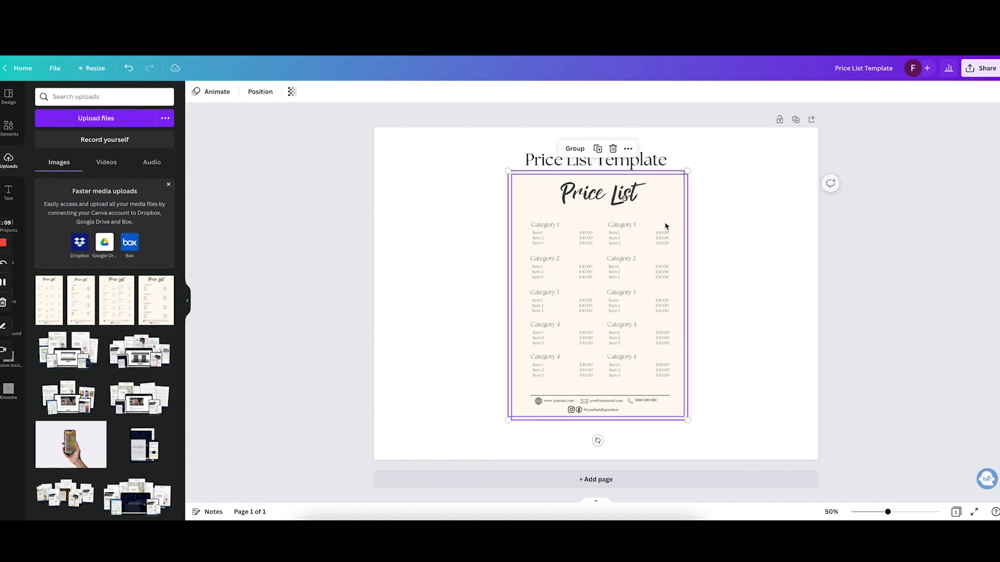
pyautogui.moveTo(662, 223); pyautogui.dragTo(603, 248)
pyautogui.moveTo(626, 197); pyautogui.dragTo(616, 214)
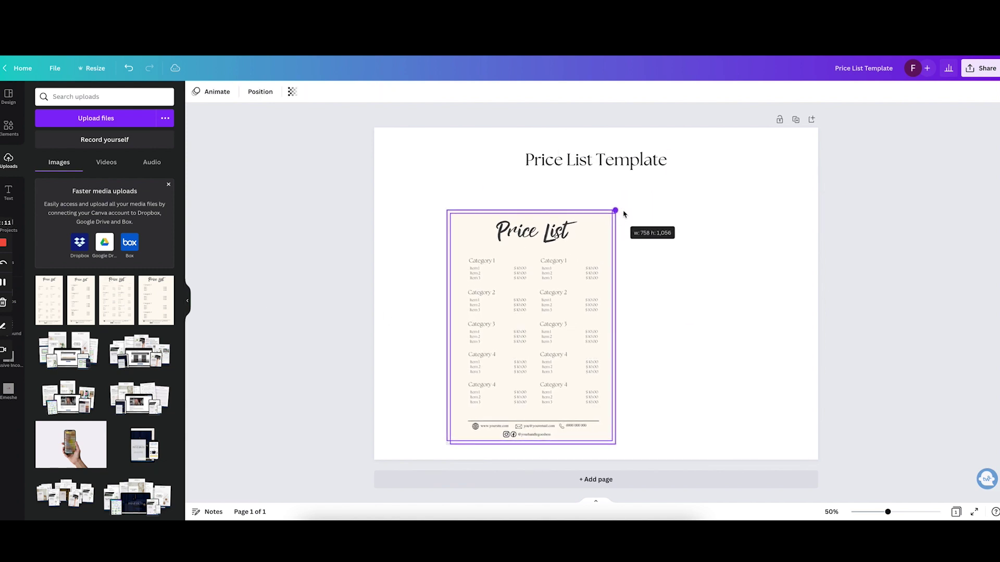
pyautogui.moveTo(116, 301); pyautogui.dragTo(480, 264)
pyautogui.moveTo(671, 309); pyautogui.dragTo(638, 295)
# Enlarge the Price List Template title and centre it at the top
pyautogui.click(638, 166)
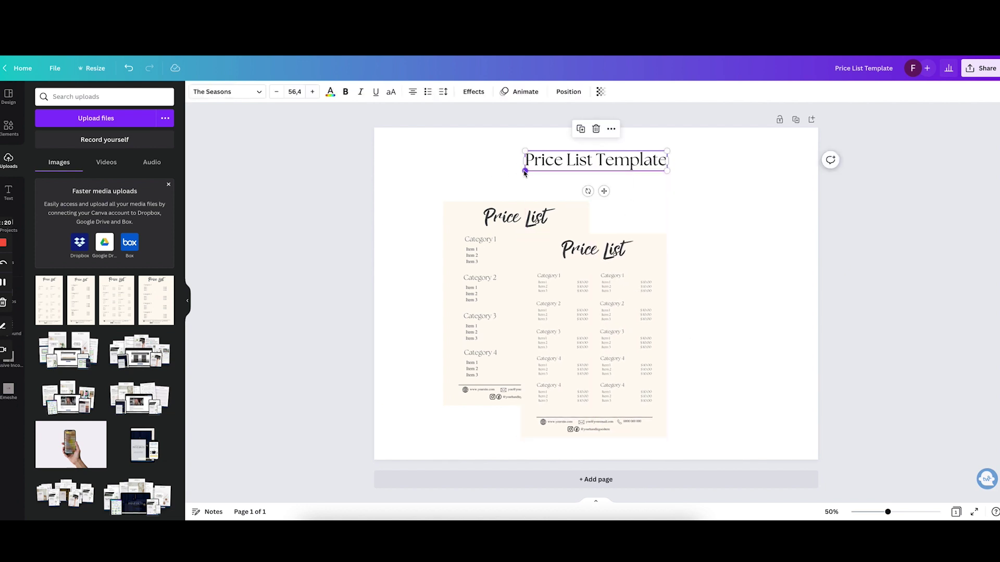
pyautogui.moveTo(524, 172); pyautogui.dragTo(495, 178)
pyautogui.moveTo(621, 174)
pyautogui.mouseDown()
pyautogui.moveTo(630, 161)
pyautogui.moveTo(638, 168)
pyautogui.mouseUp()
# Add the subheading 'EDITABLE TEMPLATE | 2 LAYOUTS | 2 SIZES | INSTANT DOWNLOAD' under the title
pyautogui.click(288, 129)
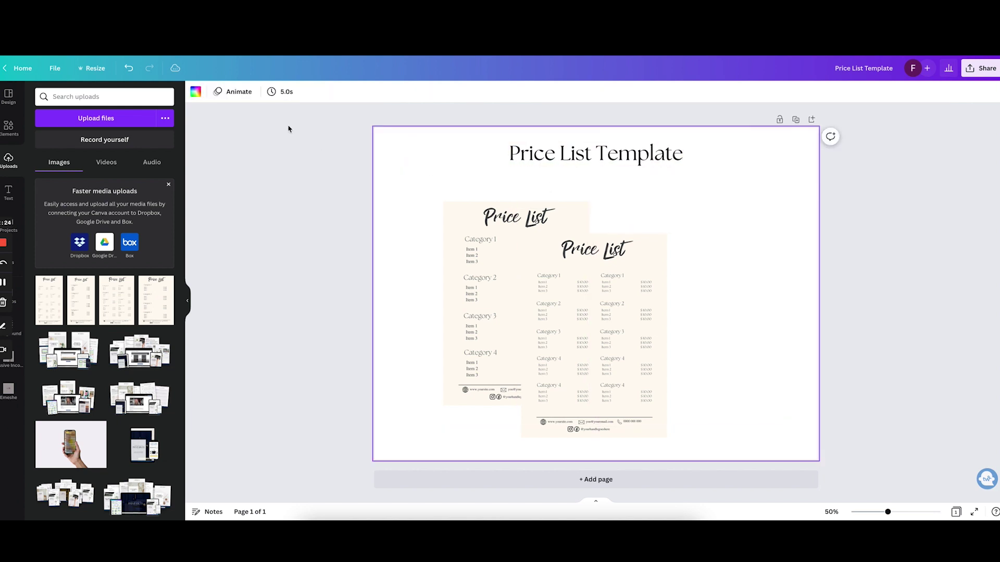
pyautogui.click(8, 192)
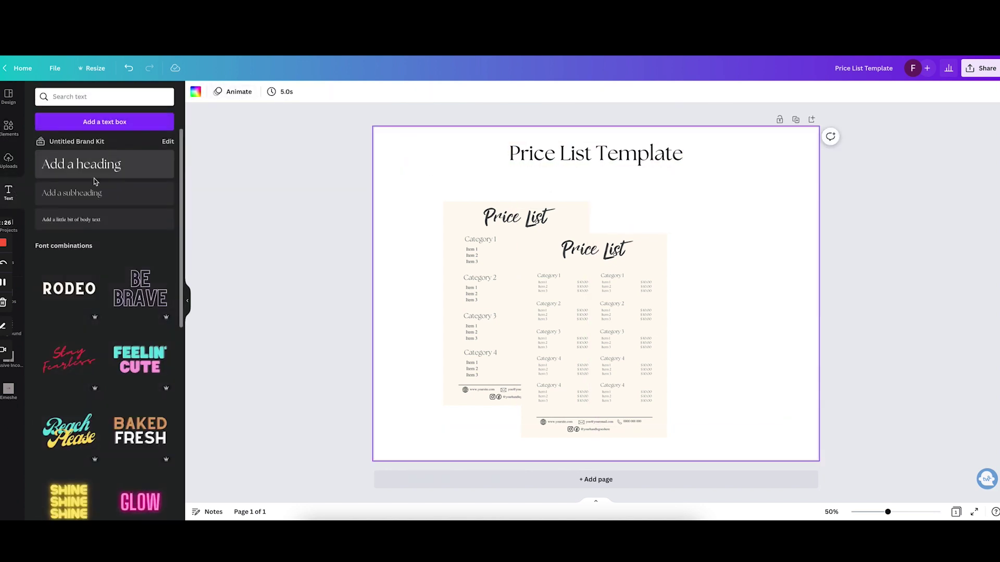
pyautogui.click(78, 192)
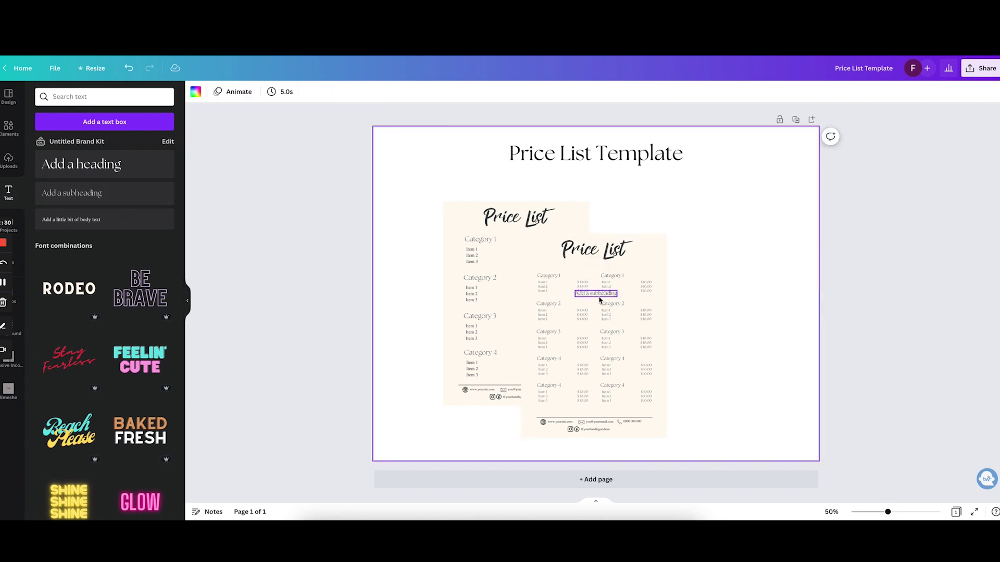
pyautogui.moveTo(597, 294); pyautogui.dragTo(595, 177)
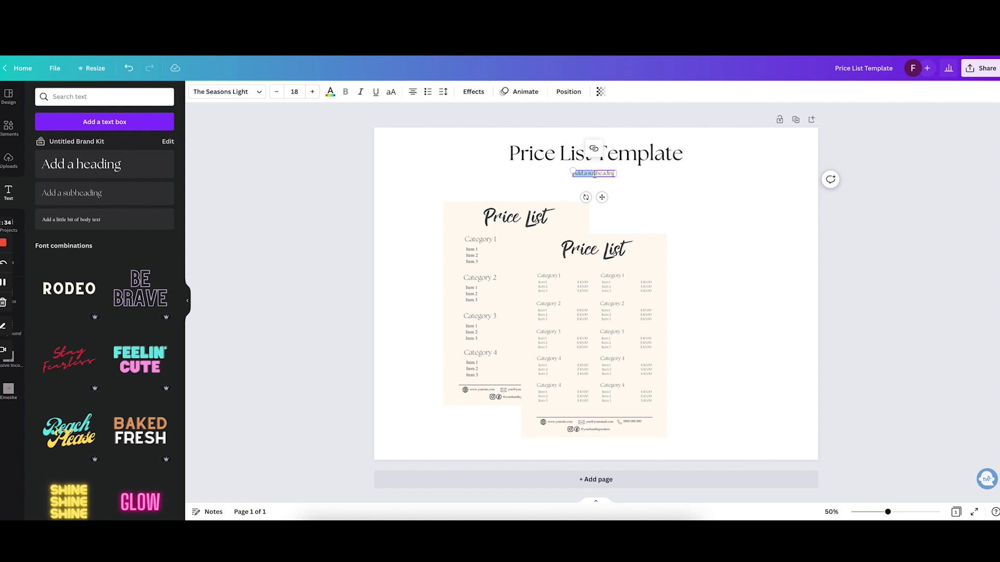
pyautogui.write('EDITABLE TEMPLATE | 2 LAYOUTS | 2 SIZES | INSTANT DOWNLOAD')
# Give both price list images a Glow shadow
pyautogui.click(472, 248)
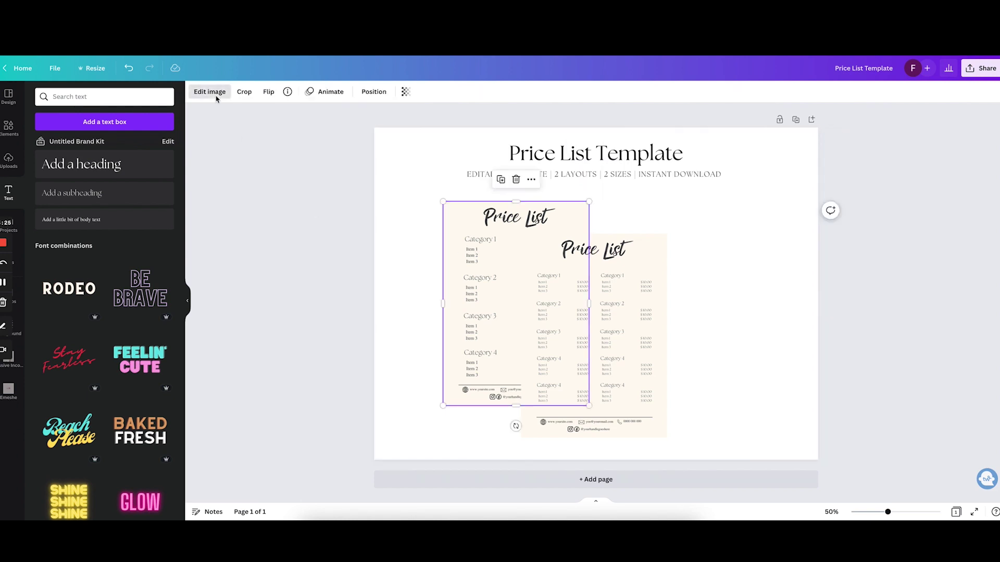
pyautogui.click(211, 92)
pyautogui.click(149, 173)
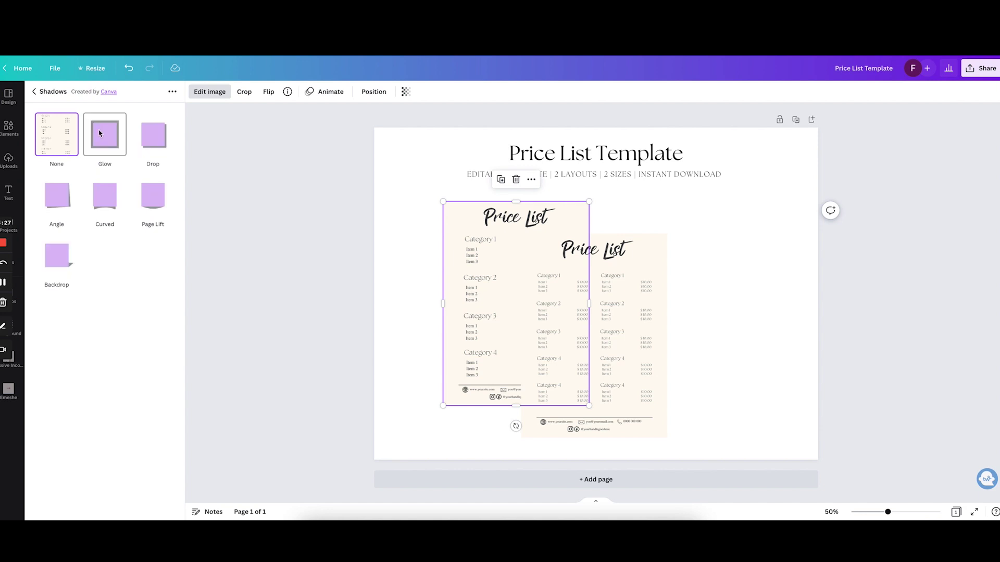
pyautogui.click(100, 133)
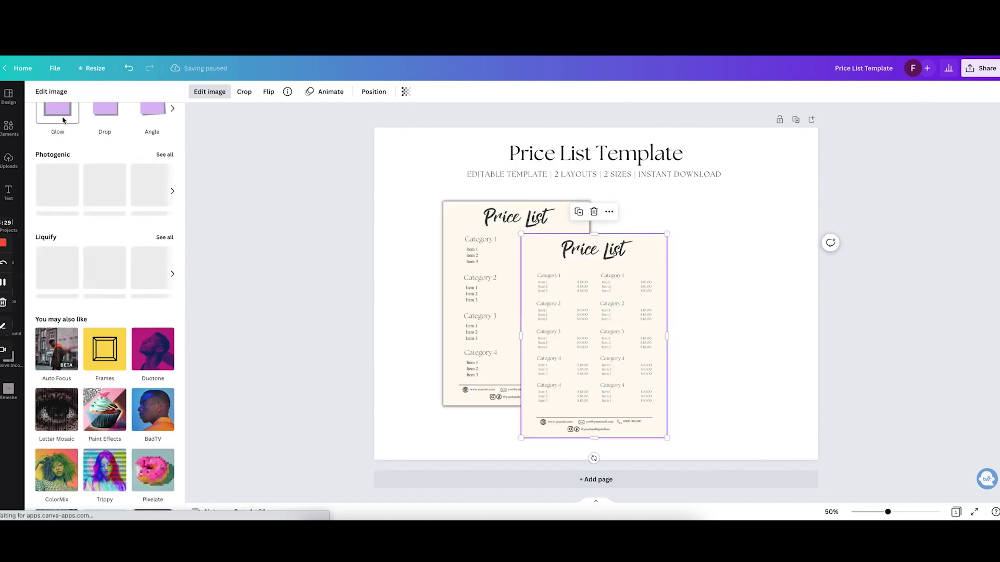
pyautogui.click(63, 121)
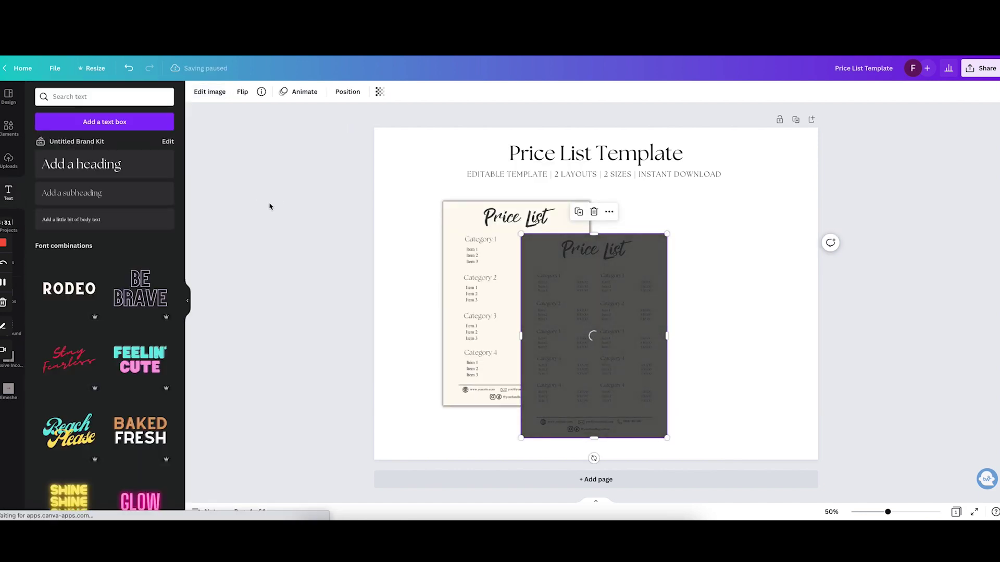
pyautogui.click(310, 232)
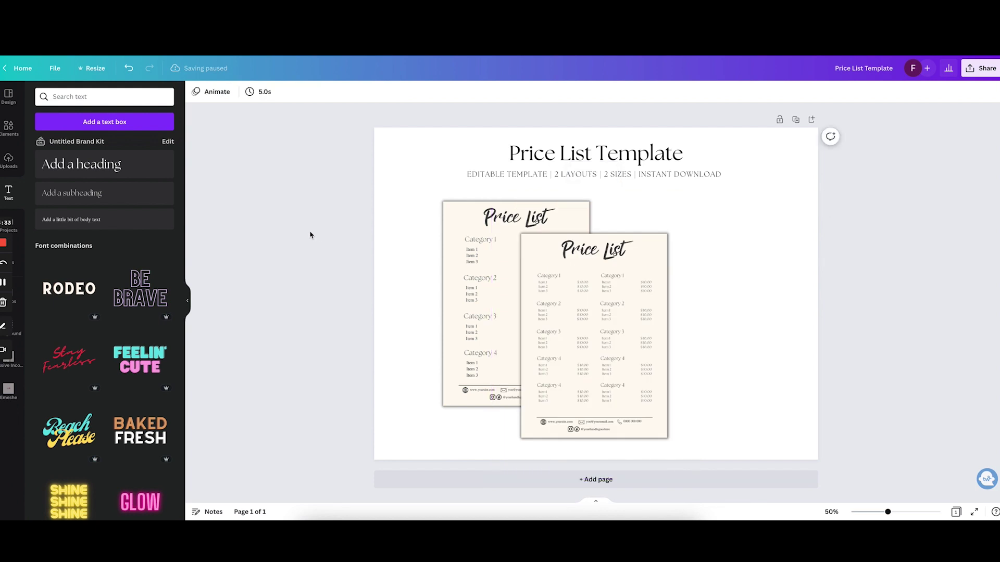
pyautogui.click(743, 242)
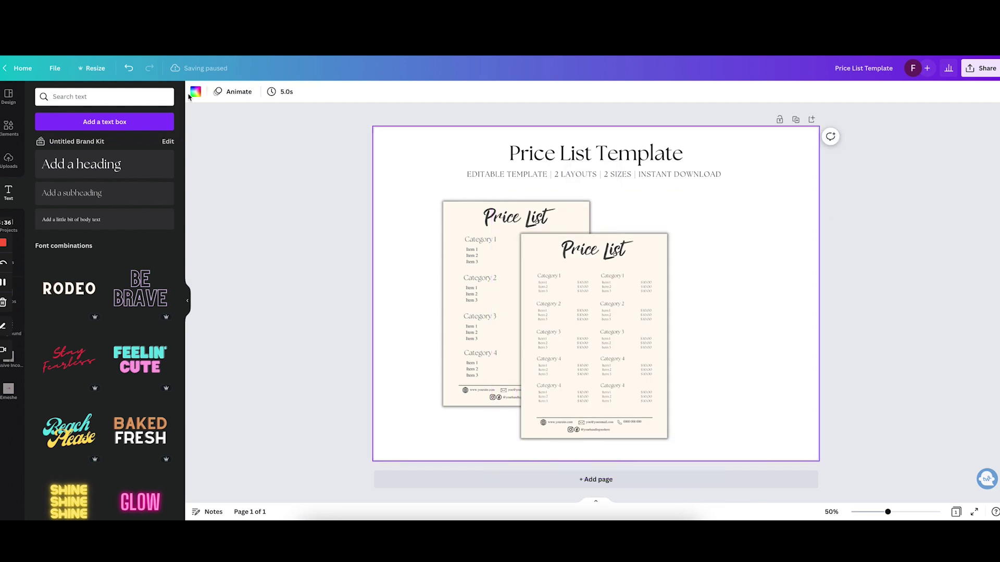
# Change the page background to a light grey, fine-tuned to #F1F0F1
pyautogui.click(196, 92)
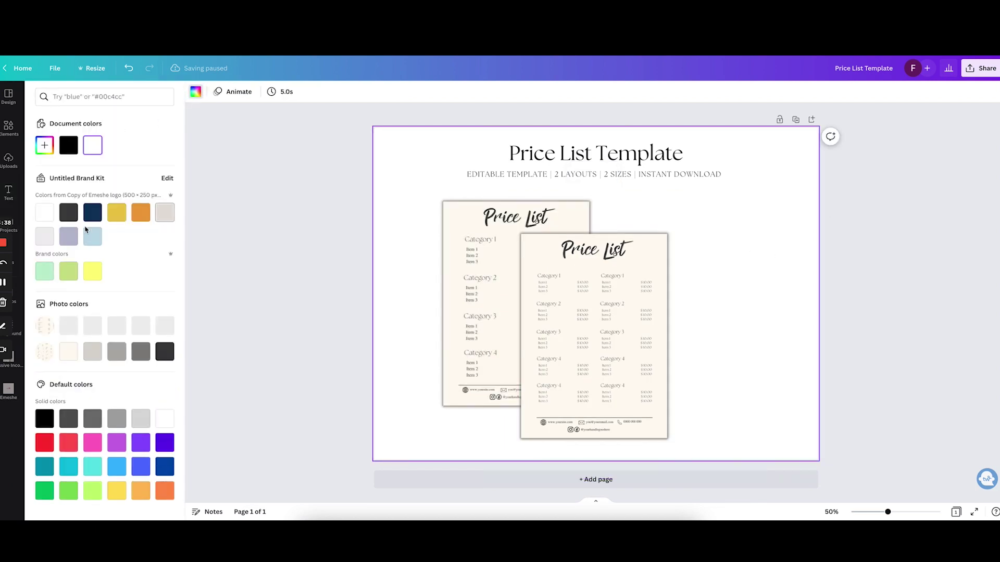
pyautogui.click(39, 242)
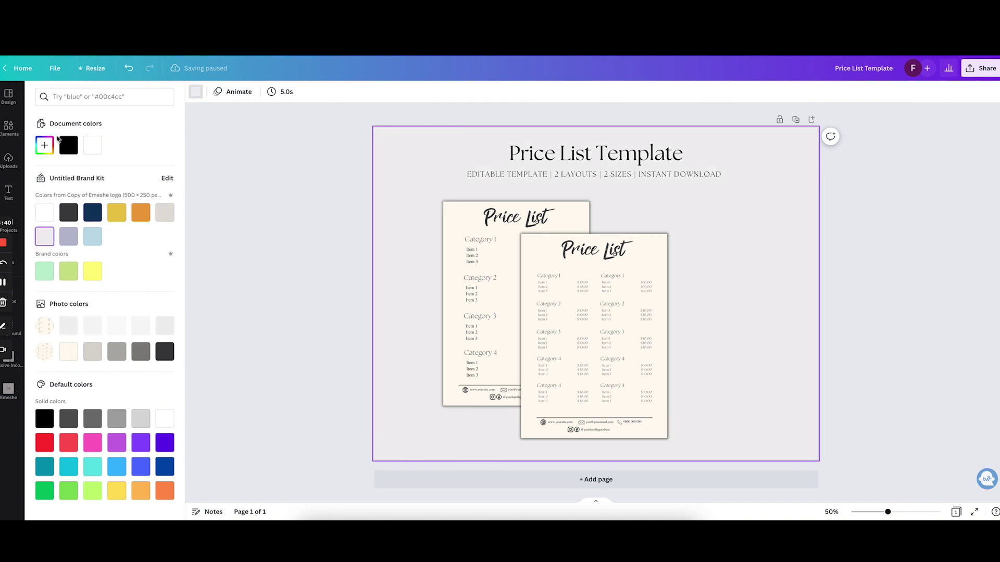
pyautogui.click(40, 151)
pyautogui.click(46, 168)
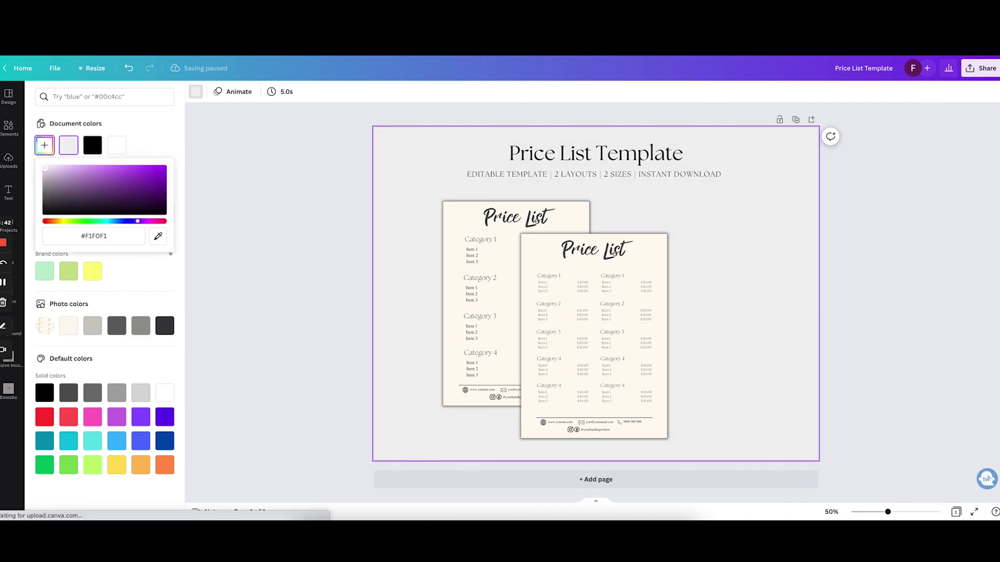
pyautogui.click(308, 177)
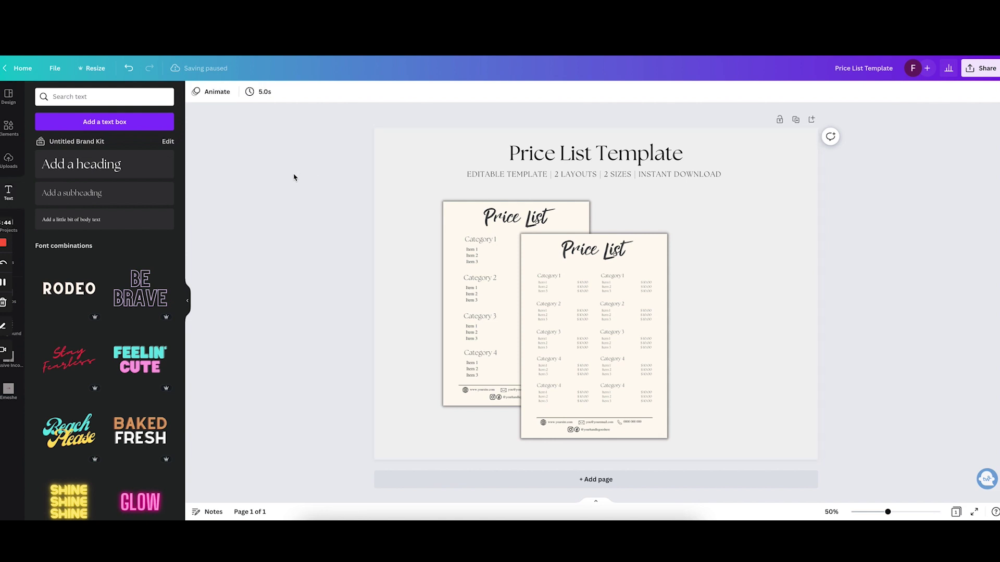
# Add a third price-list image from Uploads, then shrink it and place it on the right
pyautogui.click(9, 158)
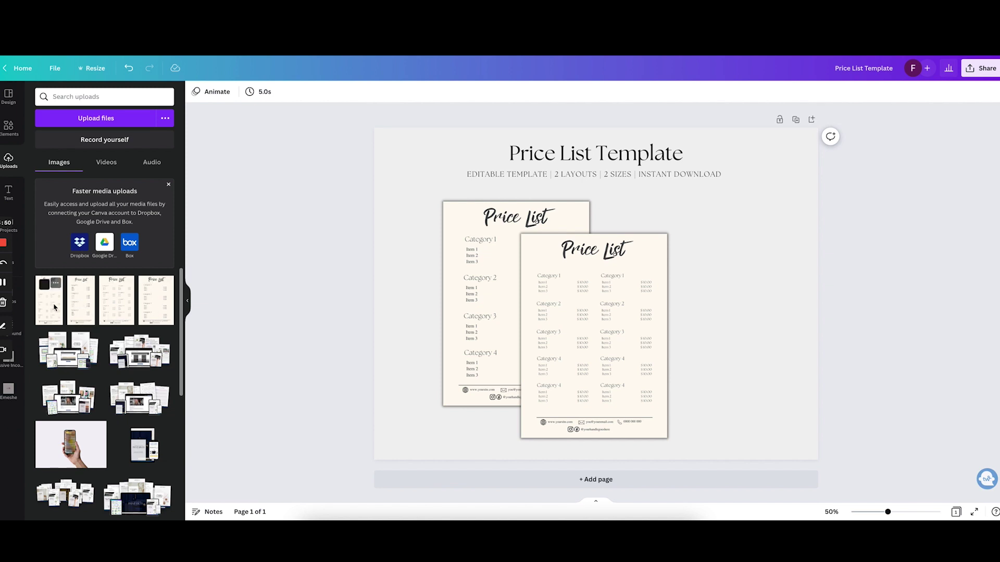
pyautogui.click(55, 307)
pyautogui.moveTo(666, 279); pyautogui.dragTo(769, 276)
pyautogui.moveTo(803, 198); pyautogui.dragTo(773, 273)
pyautogui.moveTo(713, 313); pyautogui.dragTo(723, 302)
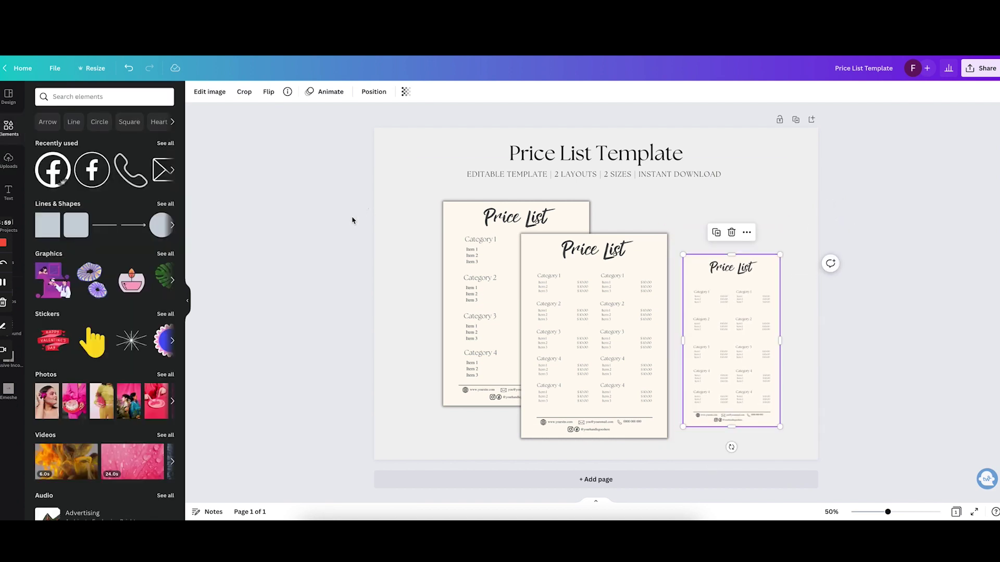
pyautogui.click(311, 272)
# Search the Frames elements for 'phone' and add a phone frame
pyautogui.click(104, 97)
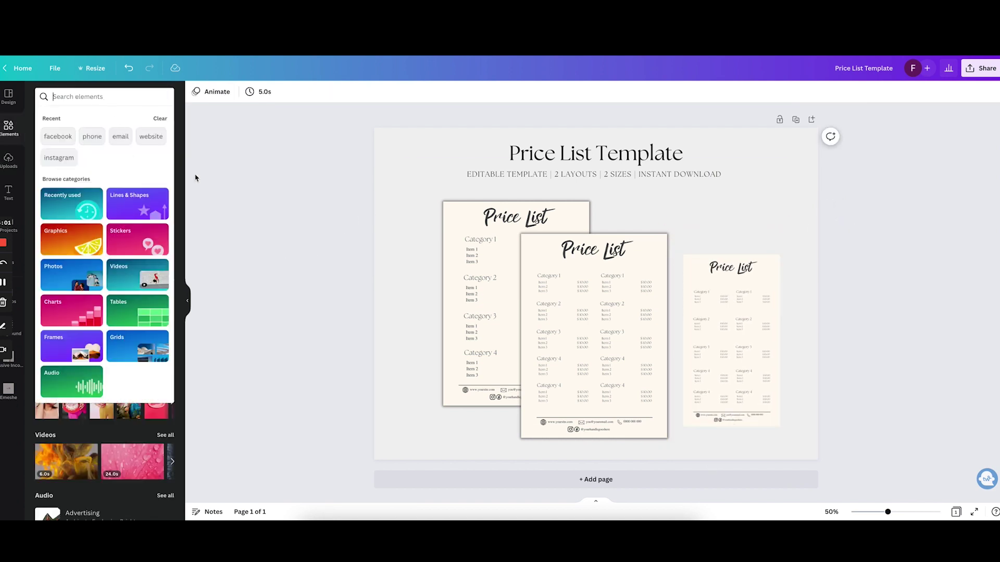
pyautogui.click(194, 177)
pyautogui.scroll(-6, 136, 243)
pyautogui.scroll(-2, 136, 242)
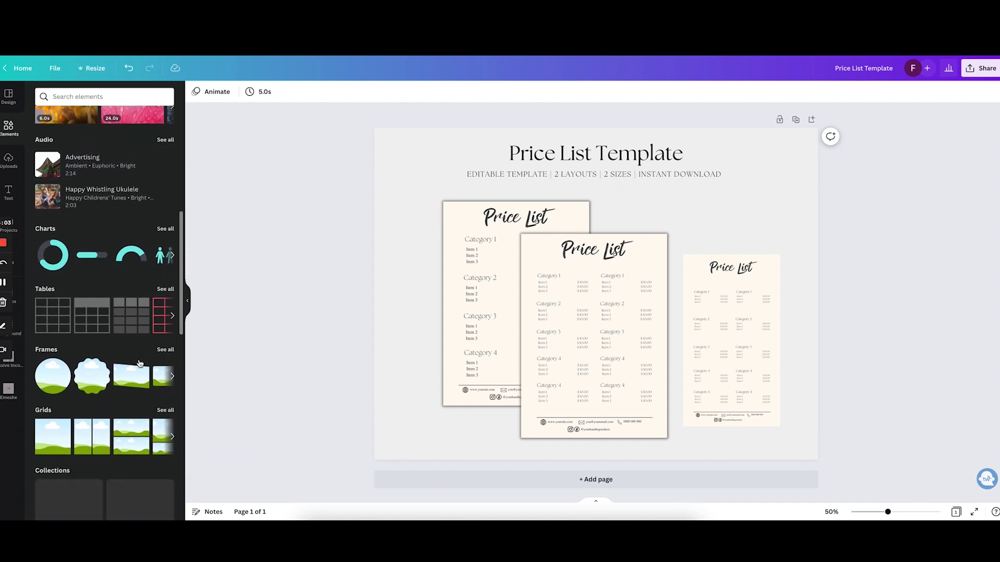
pyautogui.click(165, 350)
pyautogui.click(84, 119)
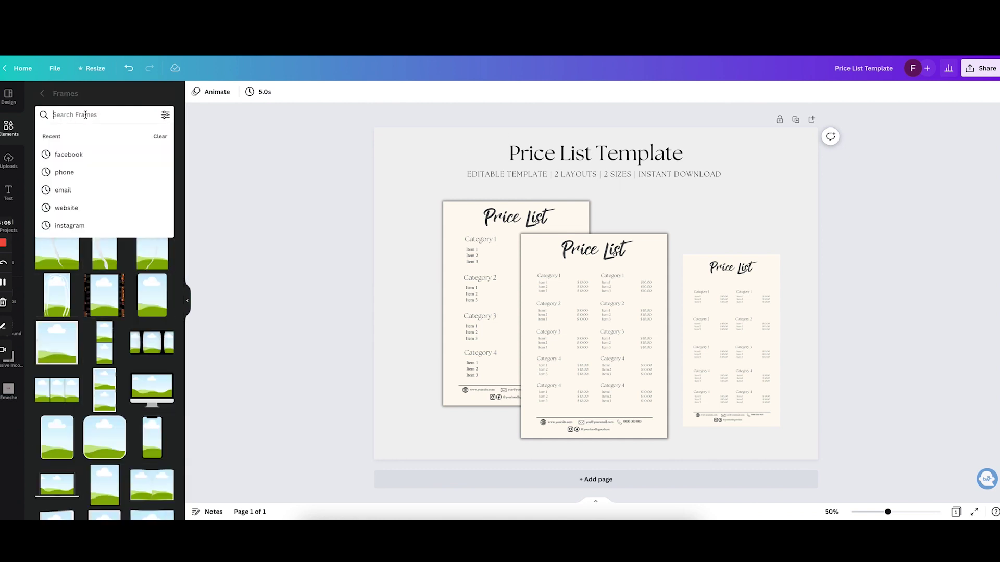
pyautogui.write('phone')
pyautogui.press('Return')
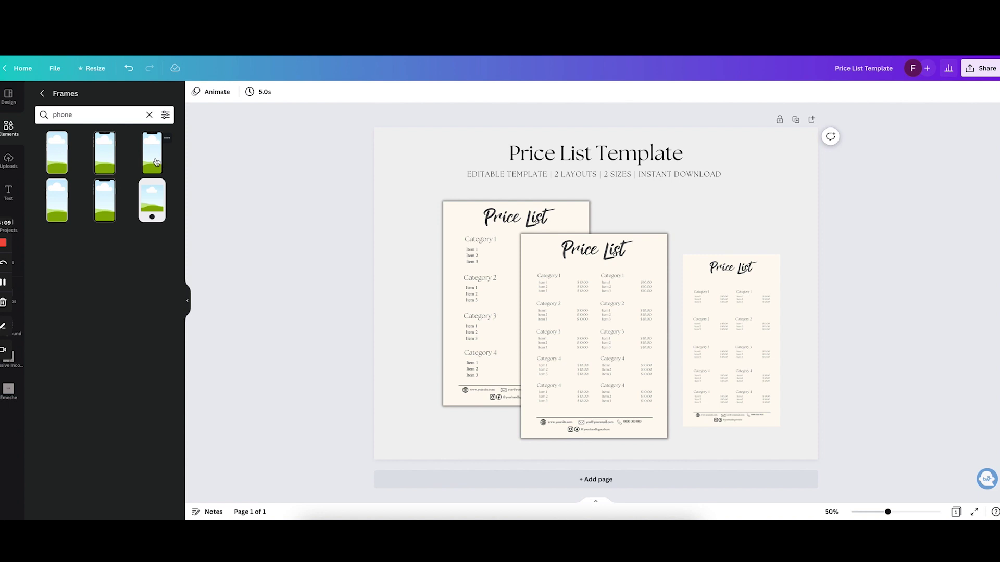
pyautogui.click(104, 153)
# Drop the third price list into the phone frame, tilt it slightly and enlarge it
pyautogui.moveTo(627, 317); pyautogui.dragTo(672, 350)
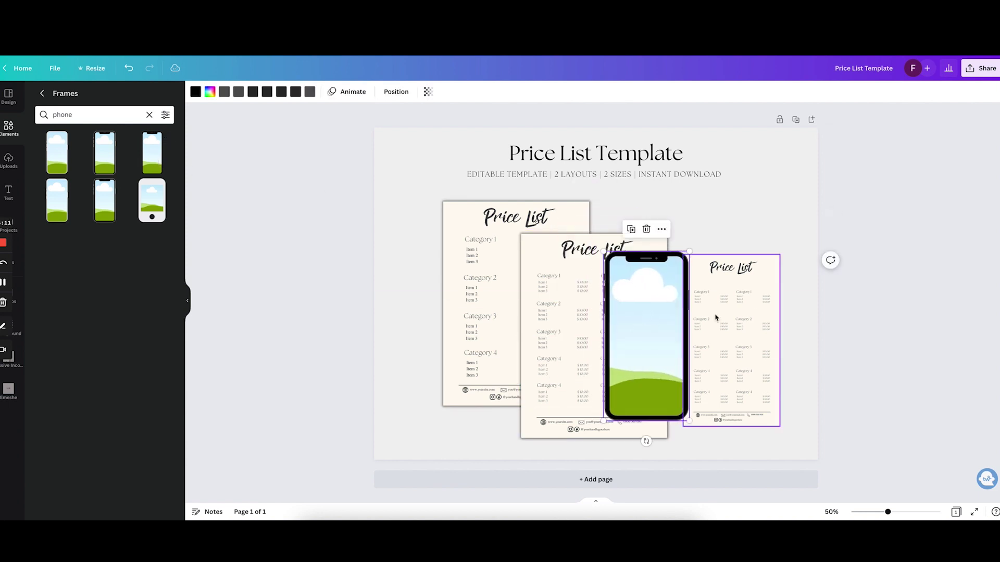
pyautogui.moveTo(714, 319)
pyautogui.mouseDown()
pyautogui.moveTo(646, 319)
pyautogui.moveTo(725, 328)
pyautogui.mouseUp()
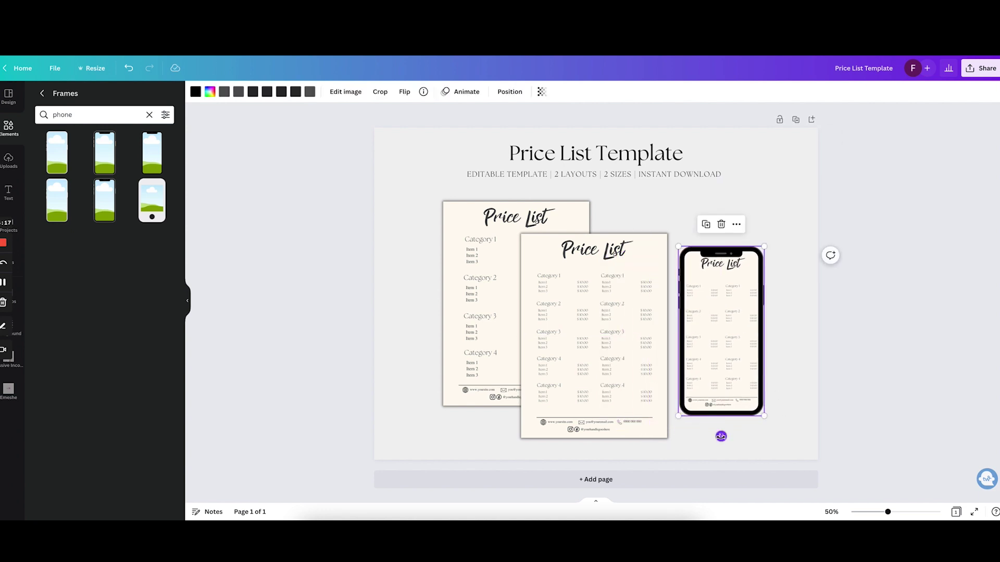
pyautogui.moveTo(720, 437); pyautogui.dragTo(670, 437)
pyautogui.moveTo(688, 390); pyautogui.dragTo(703, 388)
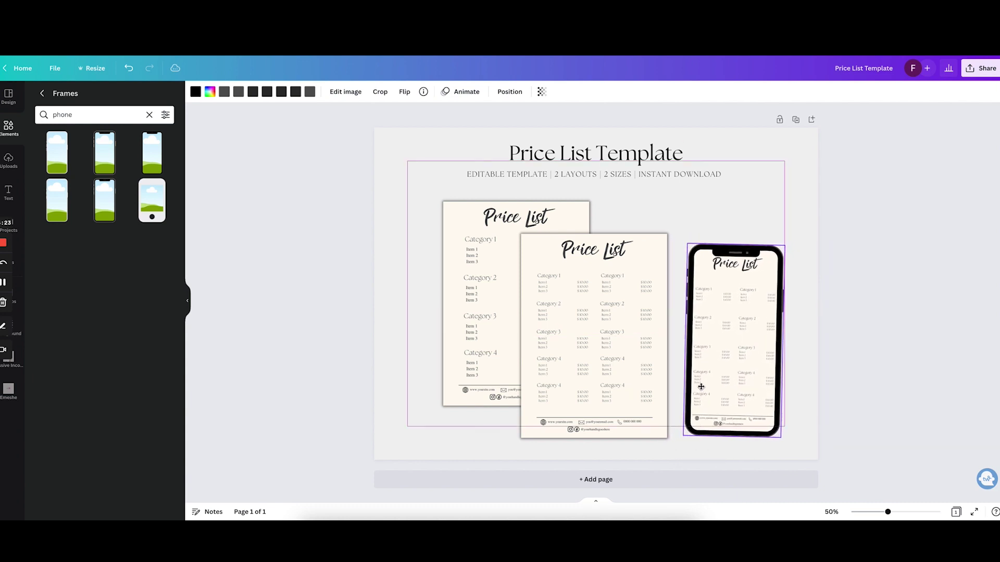
# Shift the two price-list pages left and set the phone mockup beside them
pyautogui.click(473, 283)
pyautogui.moveTo(473, 284); pyautogui.dragTo(450, 283)
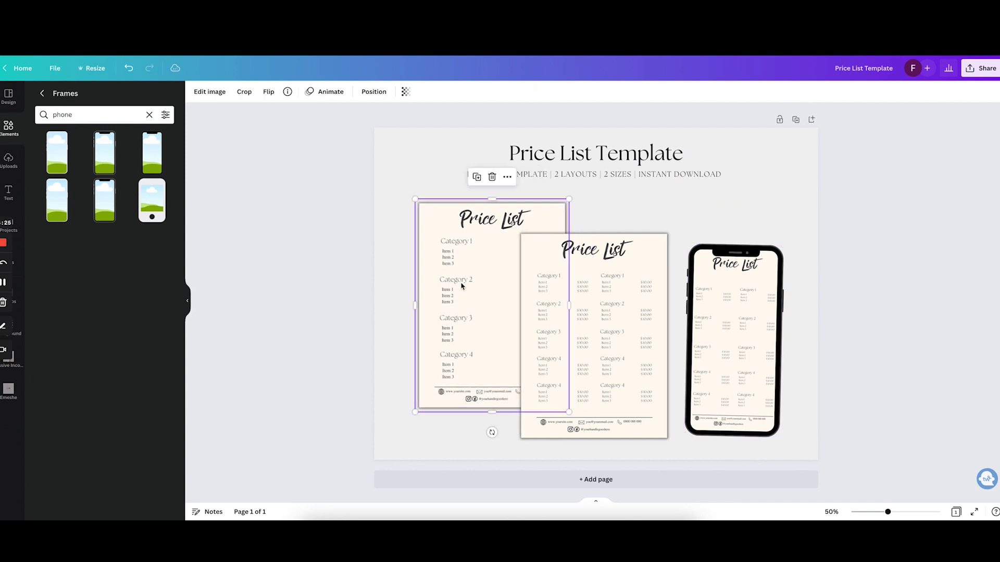
pyautogui.moveTo(616, 286); pyautogui.dragTo(608, 287)
pyautogui.moveTo(712, 302); pyautogui.dragTo(699, 299)
pyautogui.click(850, 283)
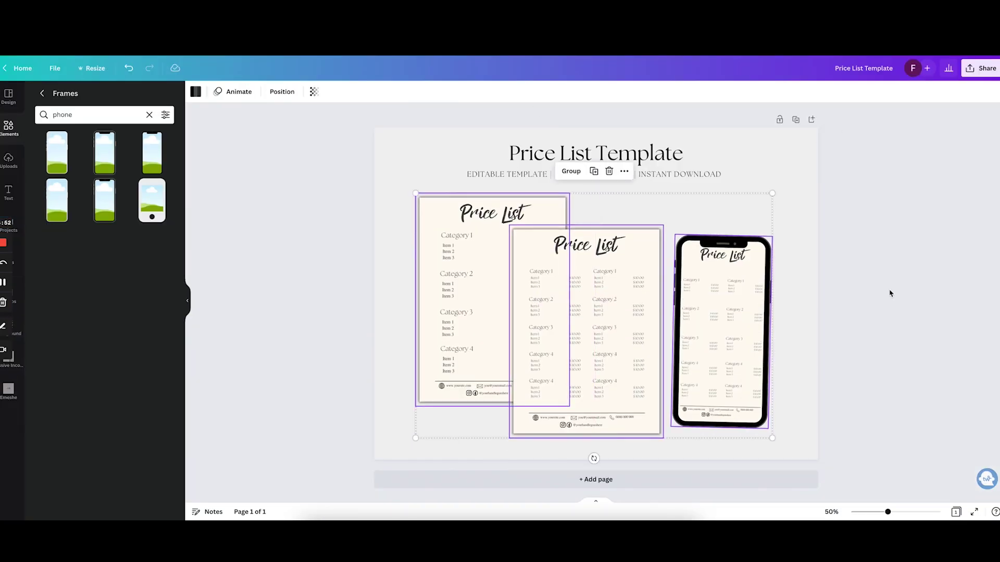
# Add a dark square, stretch it into a full-width bar along the bottom and send it behind the mockups
pyautogui.click(888, 292)
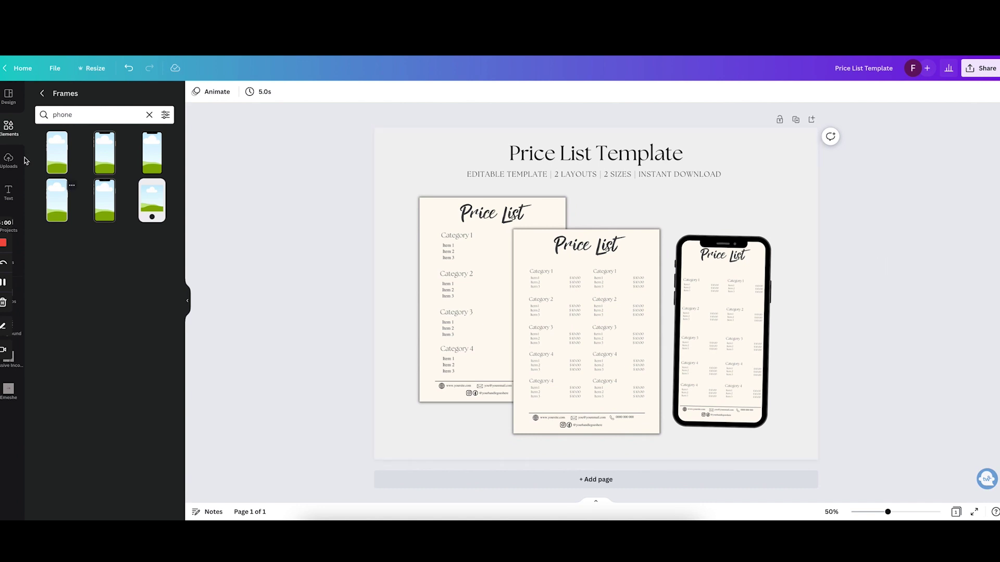
pyautogui.click(8, 128)
pyautogui.click(48, 225)
pyautogui.moveTo(594, 293); pyautogui.dragTo(421, 382)
pyautogui.moveTo(501, 436); pyautogui.dragTo(498, 460)
pyautogui.moveTo(496, 396); pyautogui.dragTo(829, 396)
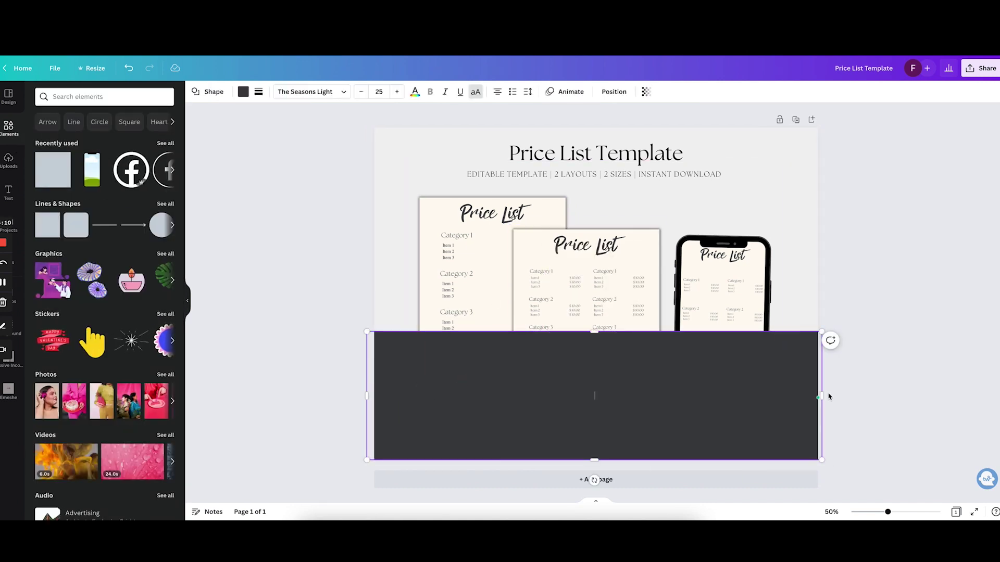
pyautogui.hotkey('ctrl', '[')
pyautogui.hotkey('ctrl', '[')
pyautogui.click(911, 299)
# Search elements for 'ombre' and place an ombre gradient graphic on the page
pyautogui.click(104, 97)
pyautogui.write('o')
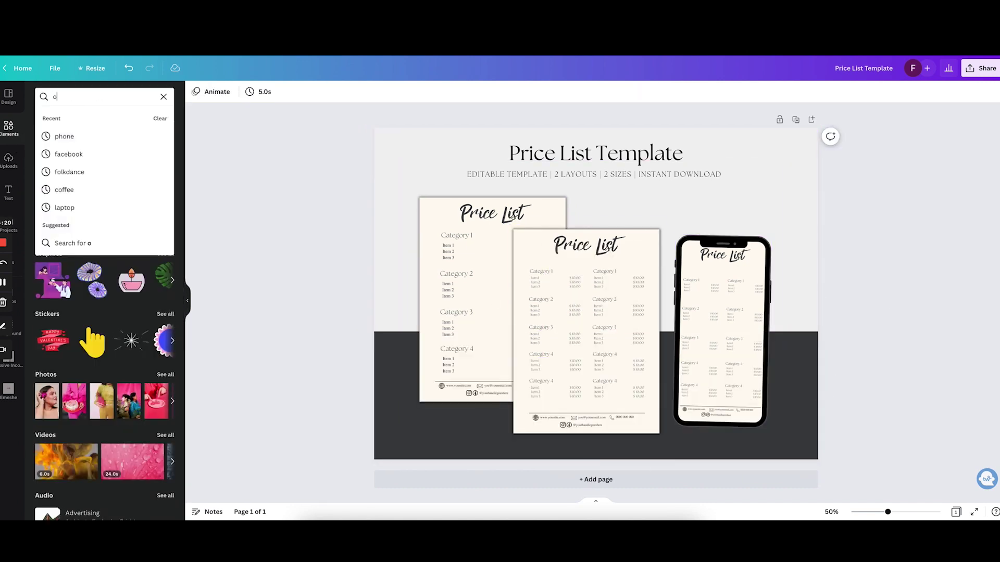
pyautogui.write('mbre')
pyautogui.press('Return')
pyautogui.click(53, 190)
pyautogui.moveTo(529, 344); pyautogui.dragTo(871, 380)
# Search 'shadow' graphics and place a palm-leaf shadow at the upper left with more transparency
pyautogui.tripleClick(78, 96)
pyautogui.write('shadow')
pyautogui.press('Return')
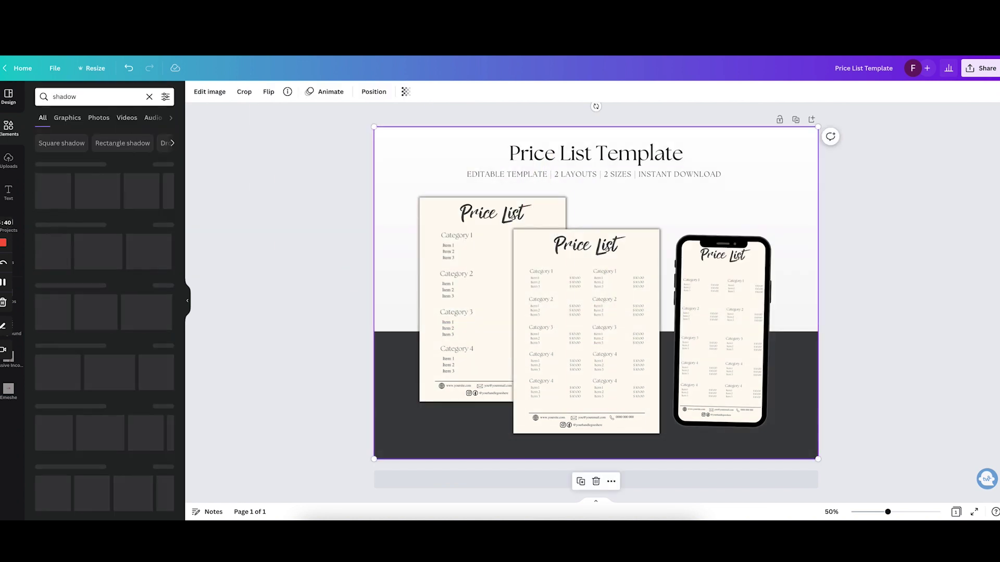
pyautogui.click(67, 118)
pyautogui.moveTo(57, 372); pyautogui.dragTo(859, 472)
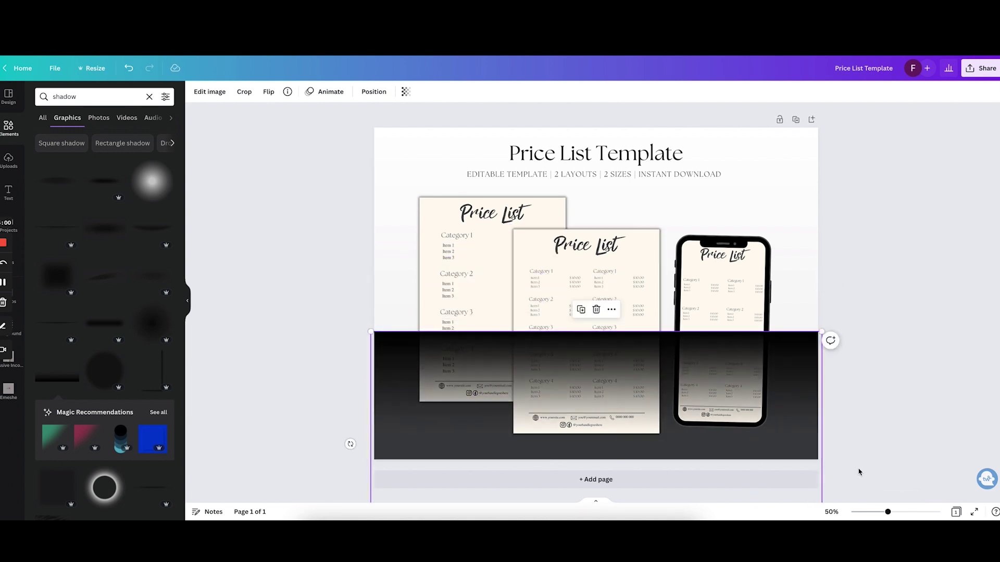
pyautogui.press('Delete')
pyautogui.scroll(-6, 104, 313)
pyautogui.moveTo(55, 224); pyautogui.dragTo(674, 333)
pyautogui.click(406, 92)
pyautogui.moveTo(411, 125); pyautogui.dragTo(350, 125)
pyautogui.click(311, 226)
# Send the palm-leaf shadow behind the price cards and recheck its transparency
pyautogui.click(414, 178)
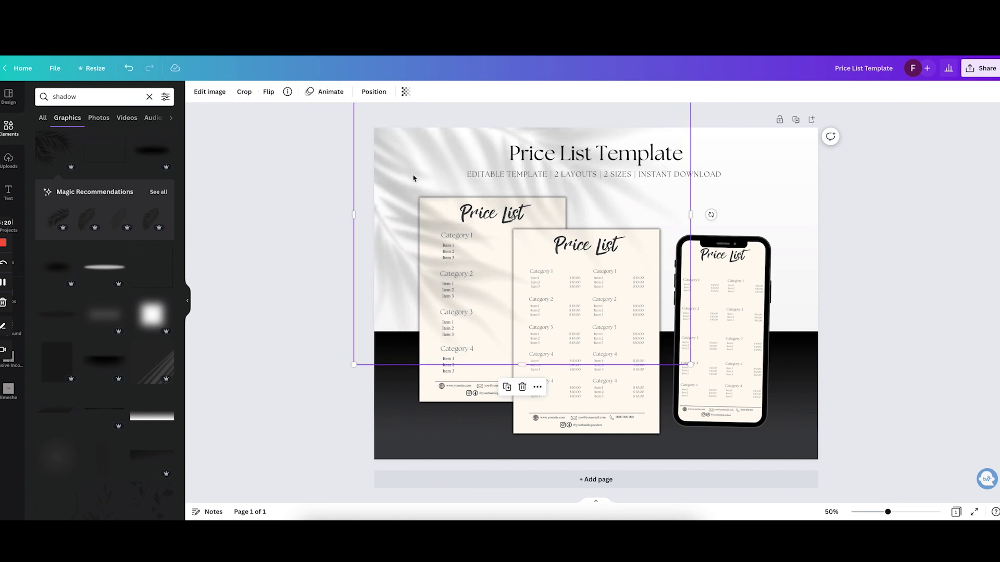
pyautogui.hotkey('ctrl', '[')
pyautogui.click(335, 174)
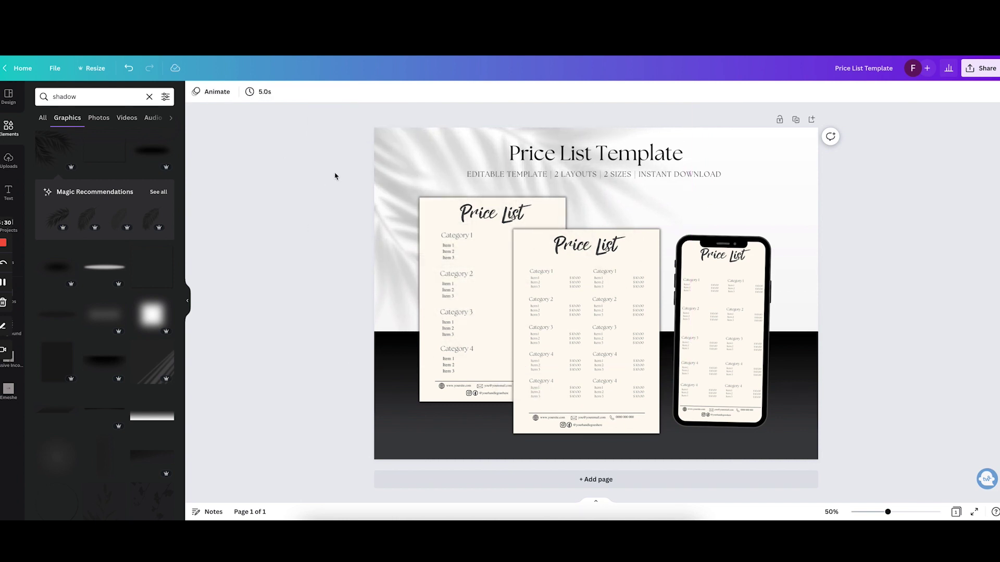
pyautogui.click(364, 135)
pyautogui.click(406, 92)
pyautogui.click(359, 205)
# Nudge the middle price card and phone mockup right, then open fonts for the Price List Template title
pyautogui.moveTo(586, 333); pyautogui.dragTo(589, 333)
pyautogui.moveTo(724, 334); pyautogui.dragTo(727, 333)
pyautogui.click(888, 233)
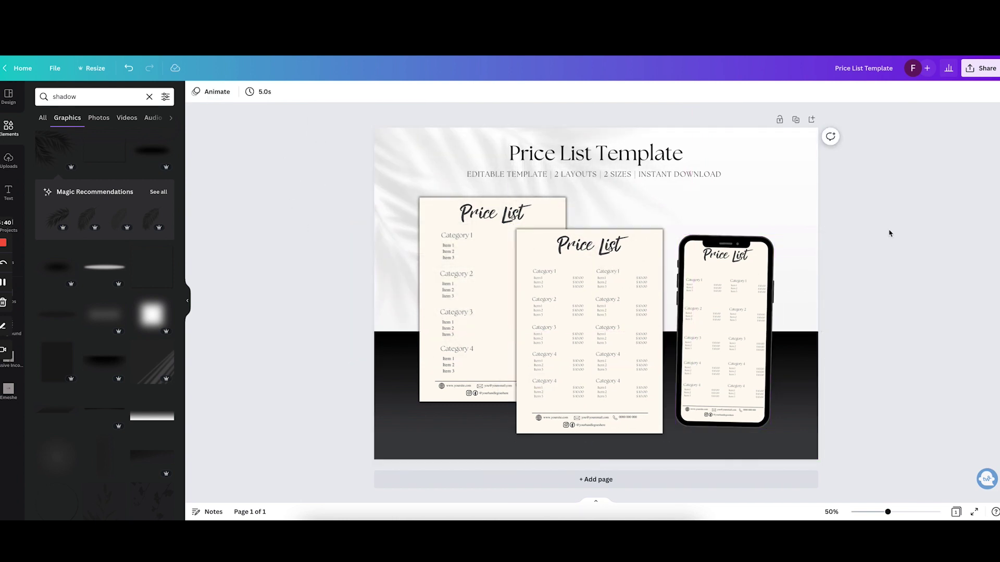
pyautogui.click(596, 153)
pyautogui.click(228, 92)
pyautogui.scroll(-5, 109, 312)
# Search 'bold' fonts, choose Hatton Bold for the title over Anchorage and Gatwick, and restyle the subtitle
pyautogui.click(78, 340)
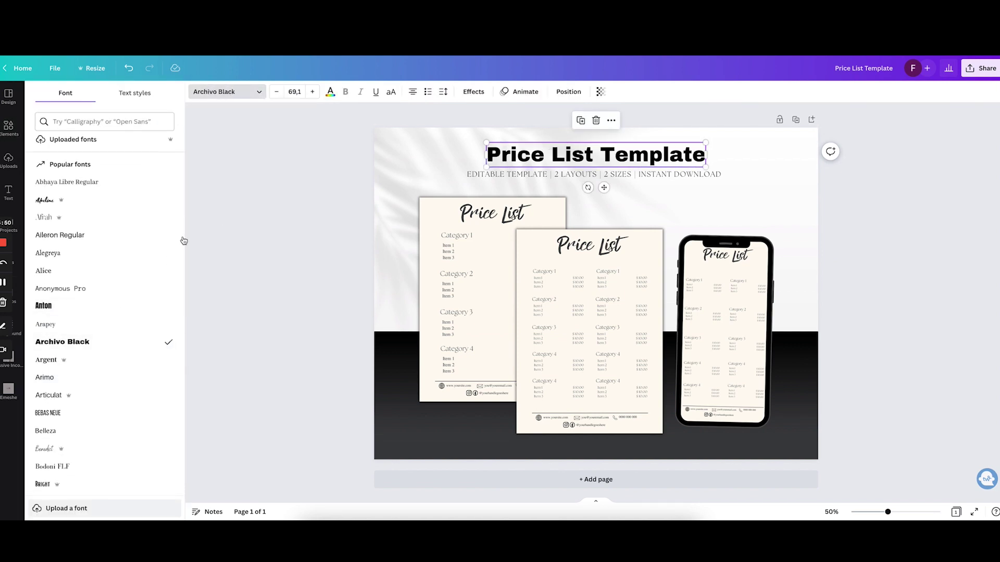
pyautogui.write('bold')
pyautogui.click(78, 245)
pyautogui.click(99, 390)
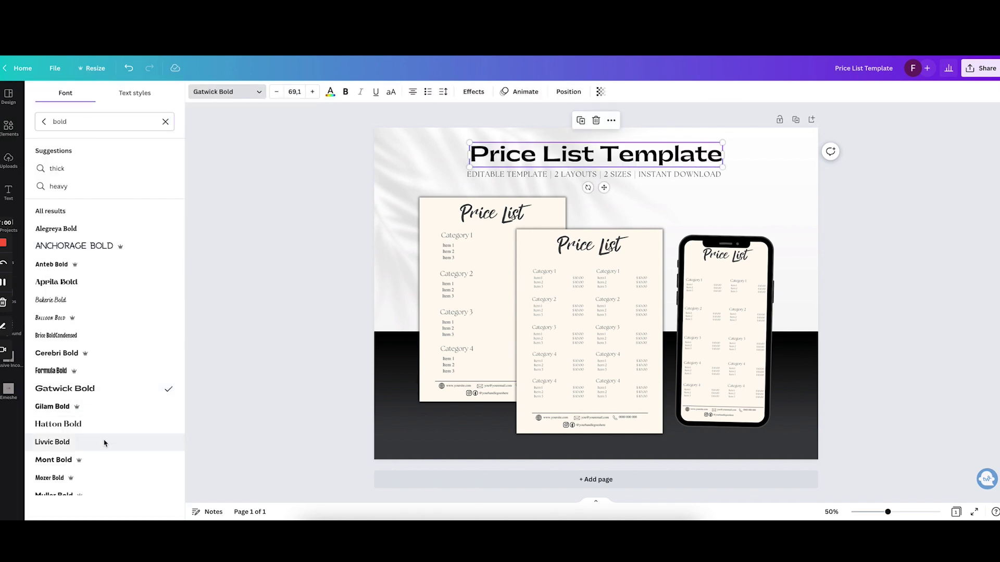
pyautogui.click(99, 424)
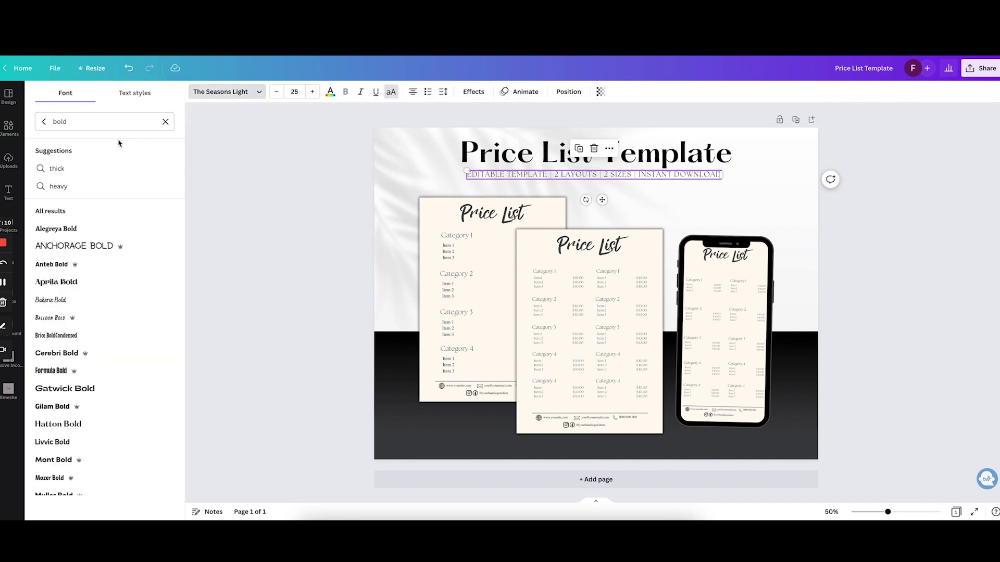
pyautogui.click(78, 342)
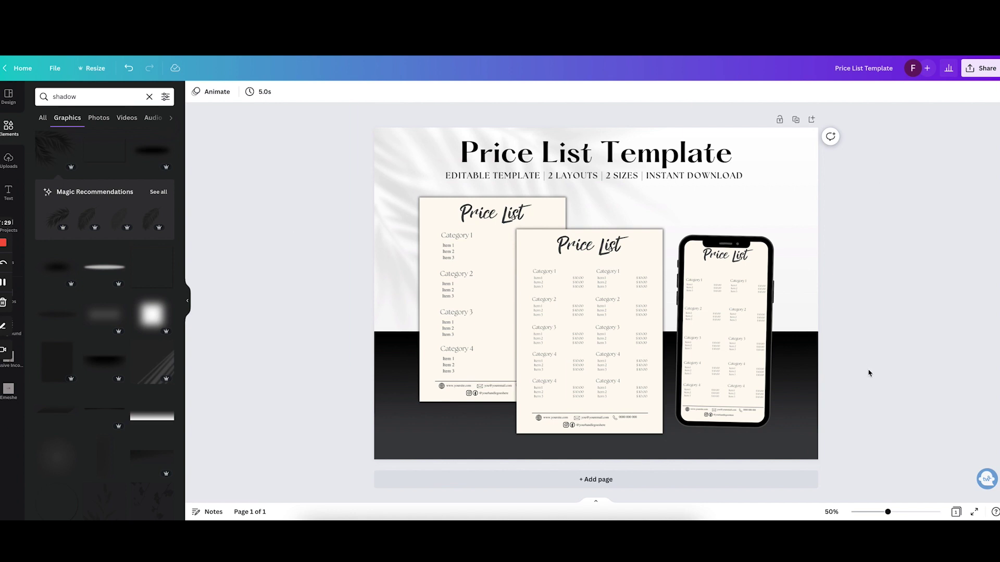
# Add a trial second page with an enlarged tablet frame, then delete that page
pyautogui.click(645, 480)
pyautogui.scroll(4, 883, 270)
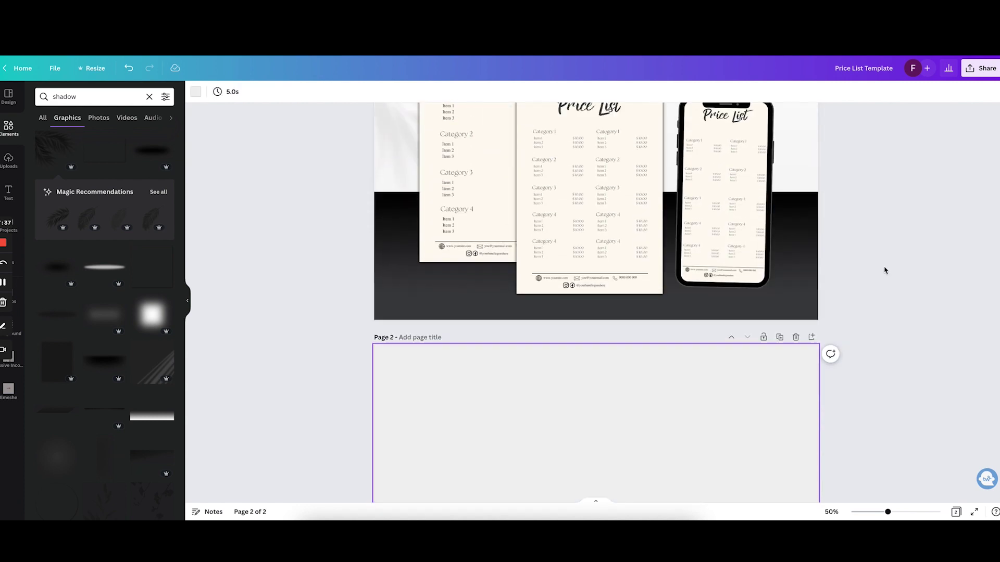
pyautogui.scroll(-4, 599, 220)
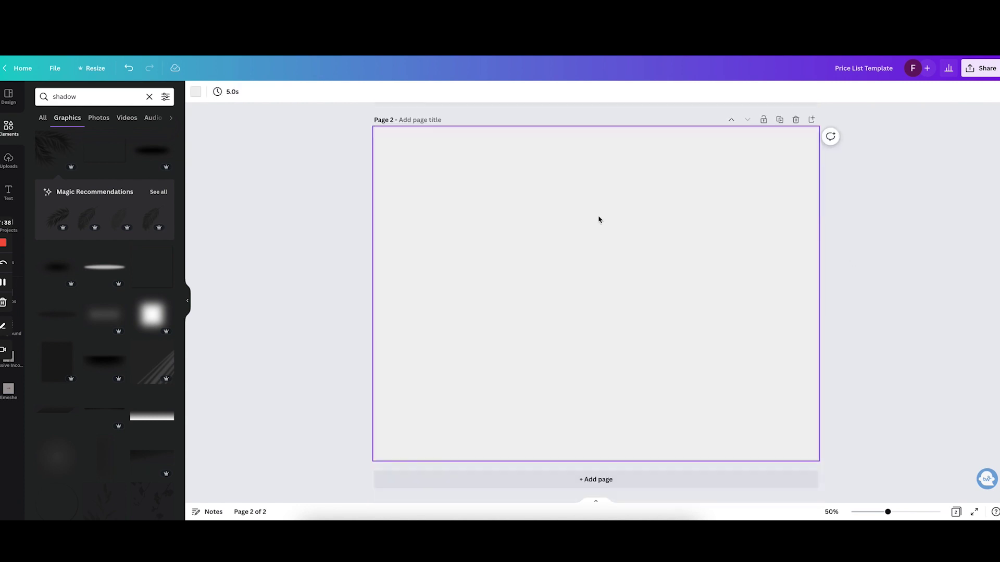
pyautogui.click(8, 161)
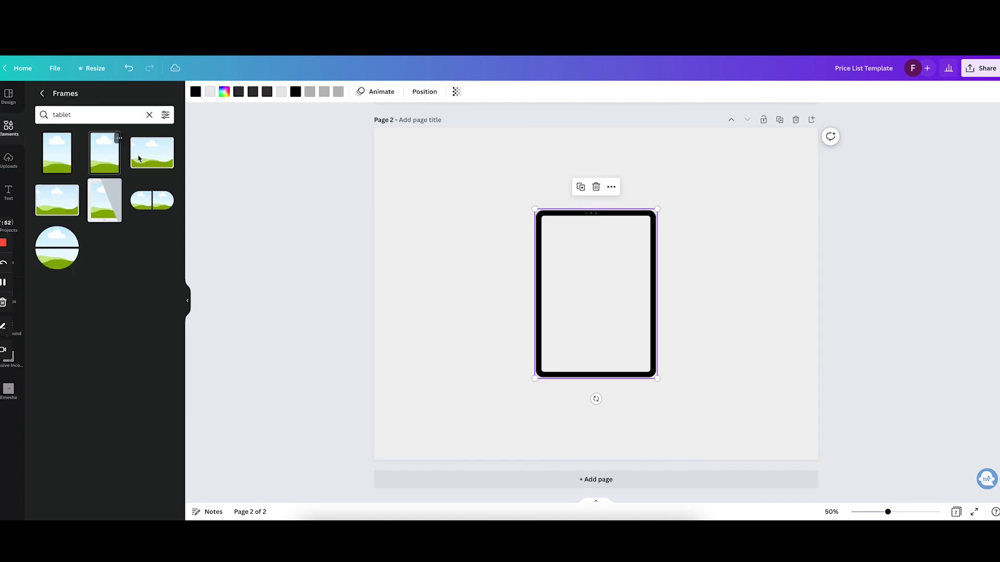
pyautogui.moveTo(595, 252); pyautogui.dragTo(582, 294)
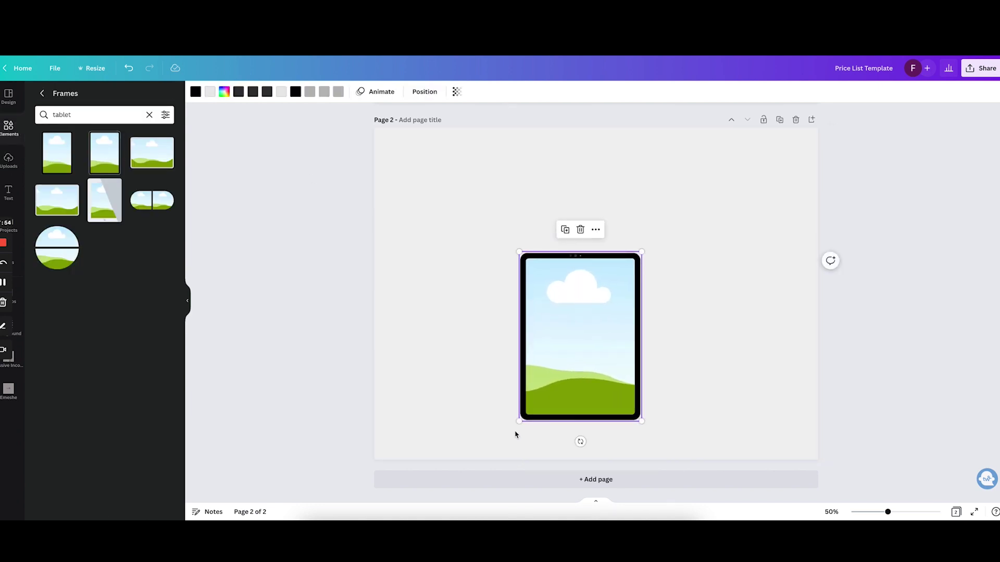
pyautogui.moveTo(523, 423); pyautogui.dragTo(453, 502)
pyautogui.moveTo(558, 350); pyautogui.dragTo(620, 320)
pyautogui.scroll(3, 825, 219)
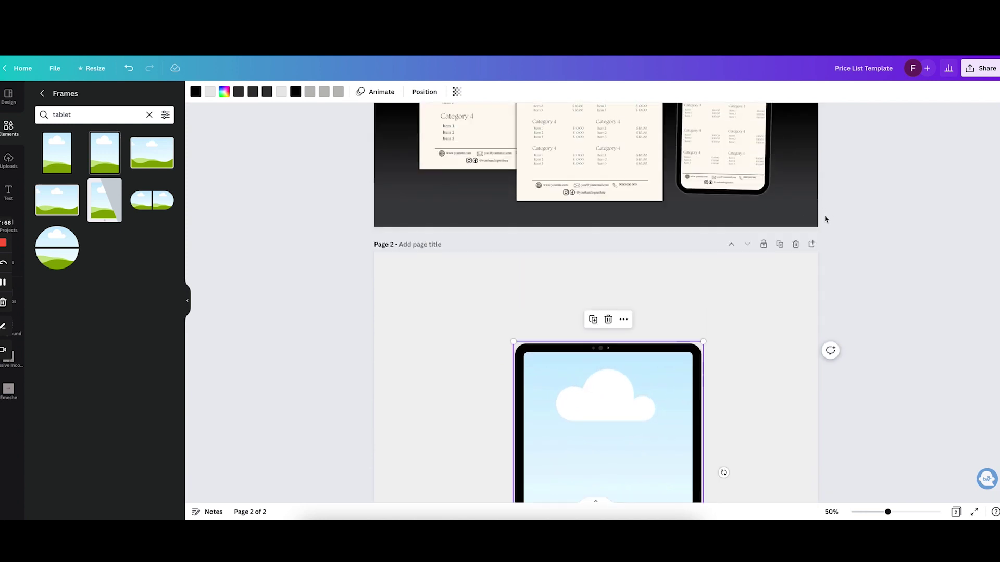
pyautogui.click(796, 246)
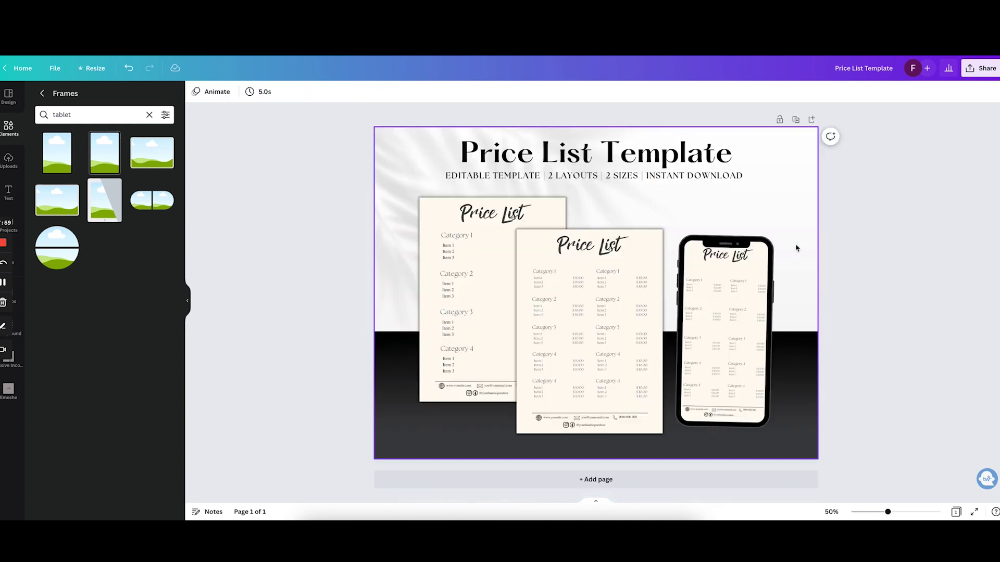
# Duplicate page 1 and remove the phone mockup, both price list cards and the subtitle from the copy
pyautogui.click(796, 121)
pyautogui.click(723, 311)
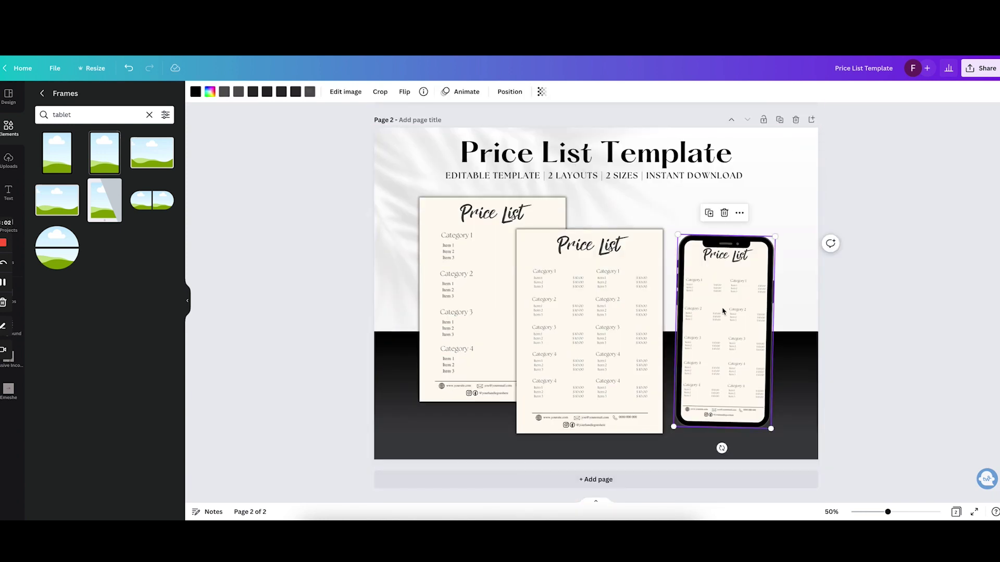
pyautogui.press('Delete')
pyautogui.press('Delete')
pyautogui.click(635, 314)
pyautogui.press('Delete')
pyautogui.click(487, 313)
pyautogui.press('Delete')
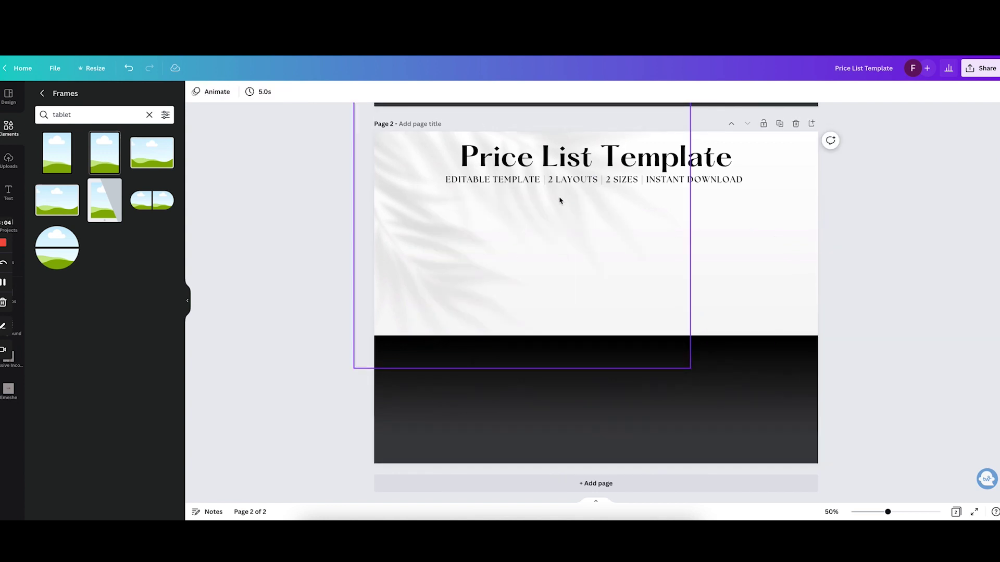
pyautogui.click(614, 180)
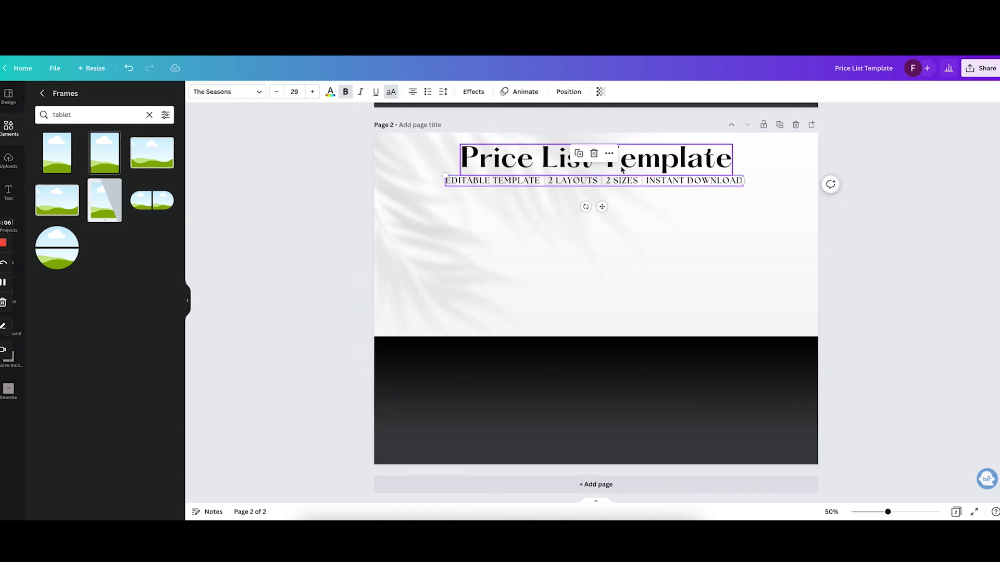
pyautogui.press('Delete')
# Rewrite the copy's heading as 'Editable Template'
pyautogui.doubleClick(621, 162)
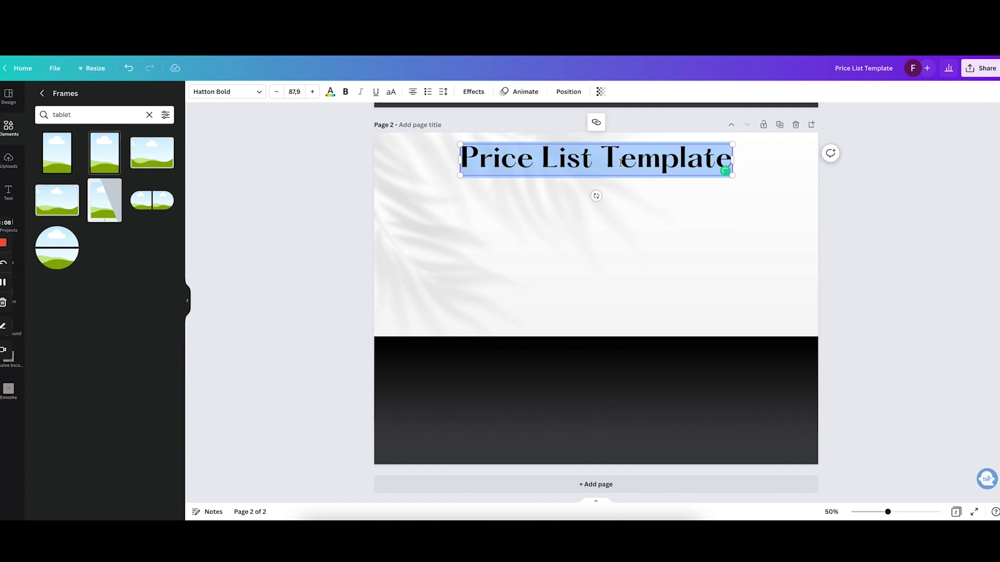
pyautogui.write('editab;le')
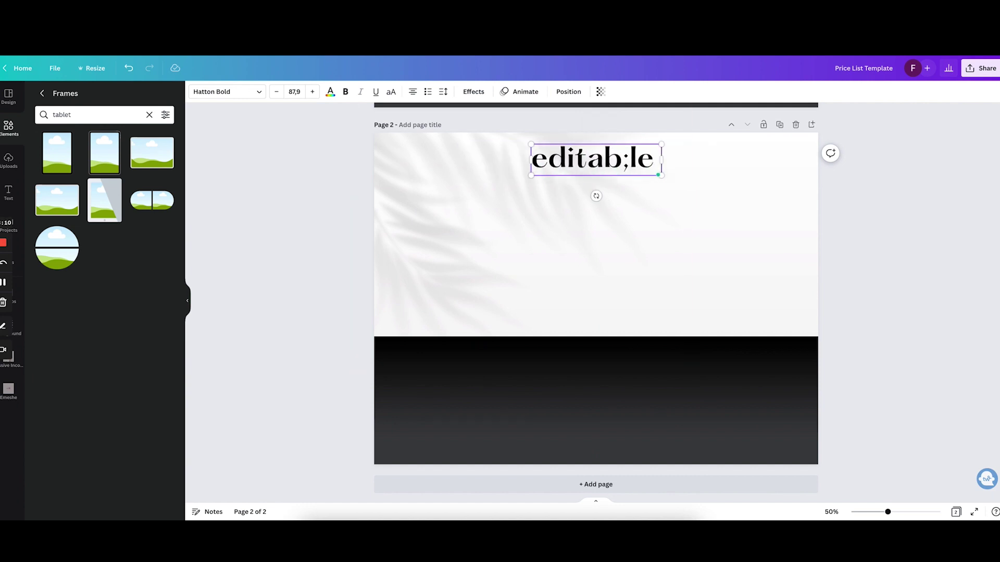
pyautogui.press('BackSpace')
pyautogui.press('BackSpace')
pyautogui.press('BackSpace')
pyautogui.press('BackSpace')
pyautogui.press('BackSpace')
pyautogui.press('BackSpace')
pyautogui.press('BackSpace')
pyautogui.press('BackSpace')
pyautogui.press('BackSpace')
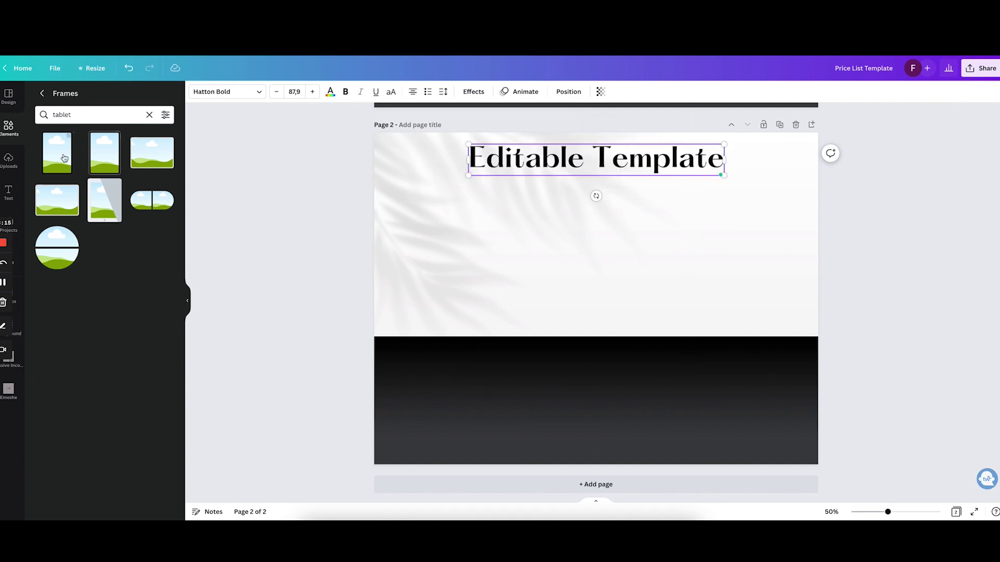
# Add a large tablet frame centred on page 2
pyautogui.click(110, 152)
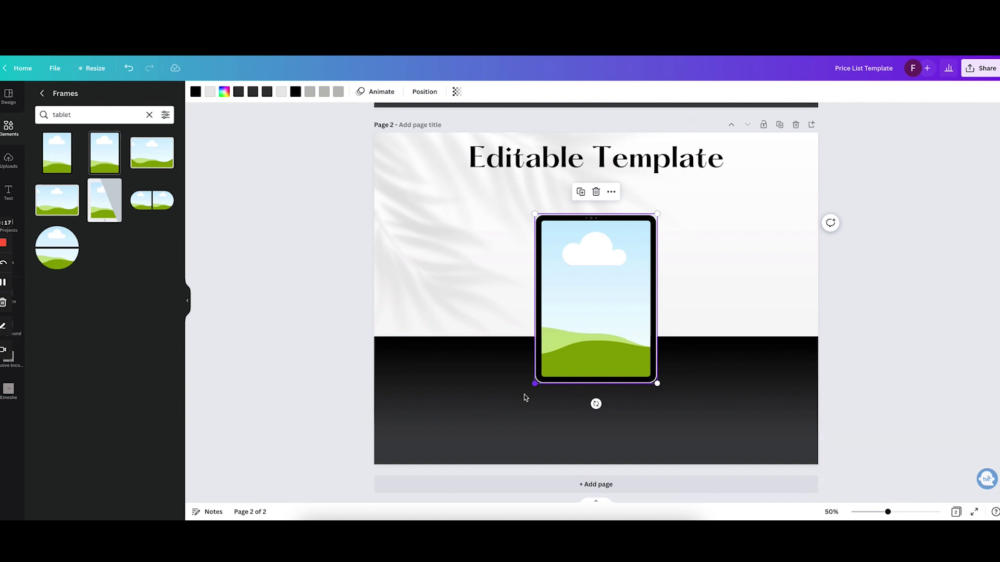
pyautogui.moveTo(533, 381); pyautogui.dragTo(390, 503)
pyautogui.moveTo(567, 342); pyautogui.dragTo(598, 319)
pyautogui.click(267, 243)
pyautogui.scroll(4, 267, 243)
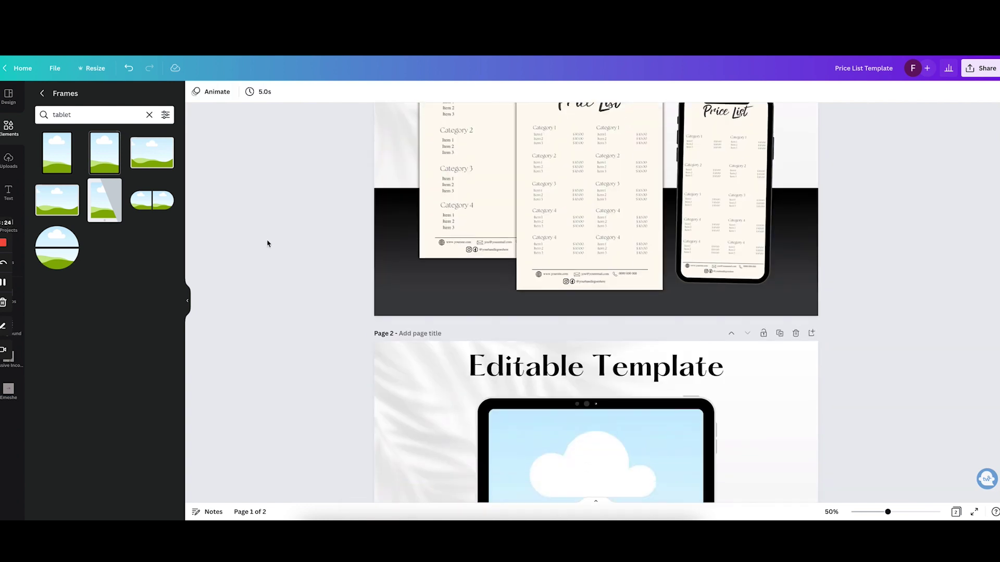
pyautogui.scroll(-4, 268, 244)
# Put the single-column price list in the tablet, duplicate the page, and drop the two-column price list into the copy
pyautogui.click(9, 162)
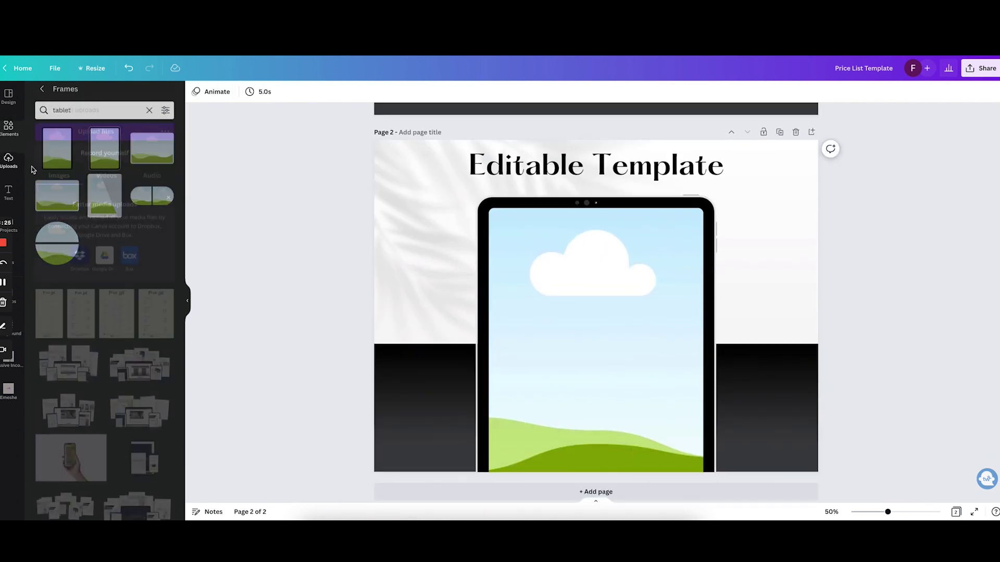
pyautogui.moveTo(166, 304); pyautogui.dragTo(585, 280)
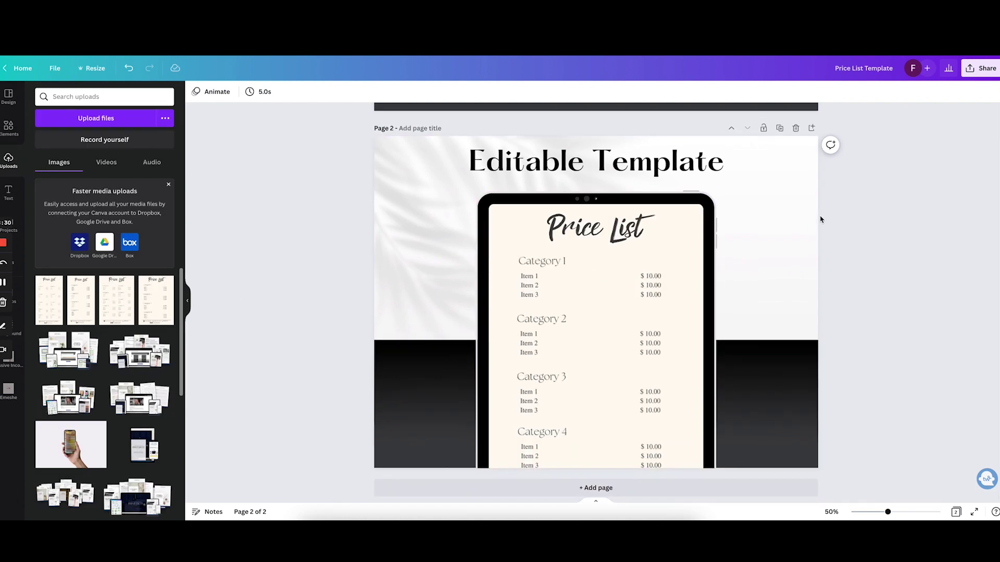
pyautogui.click(779, 132)
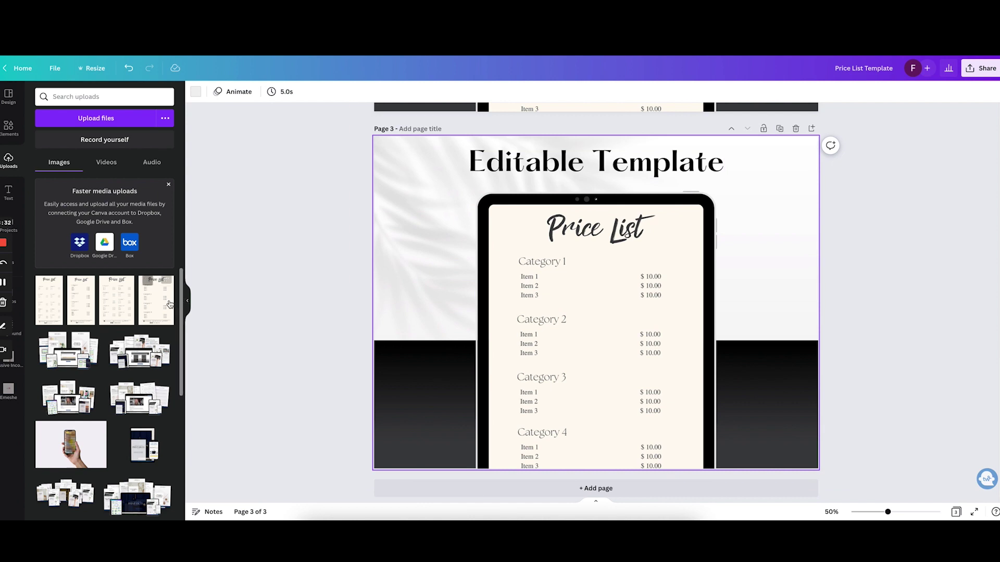
pyautogui.moveTo(117, 300); pyautogui.dragTo(608, 304)
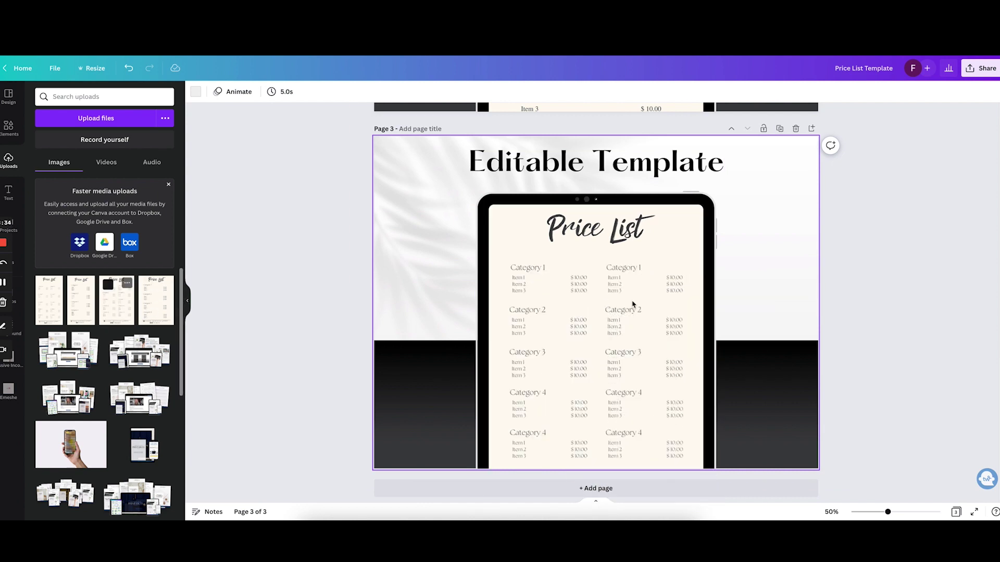
# Duplicate the tablet page again so the mockup has four pages
pyautogui.scroll(6, 865, 284)
pyautogui.scroll(-5, 786, 156)
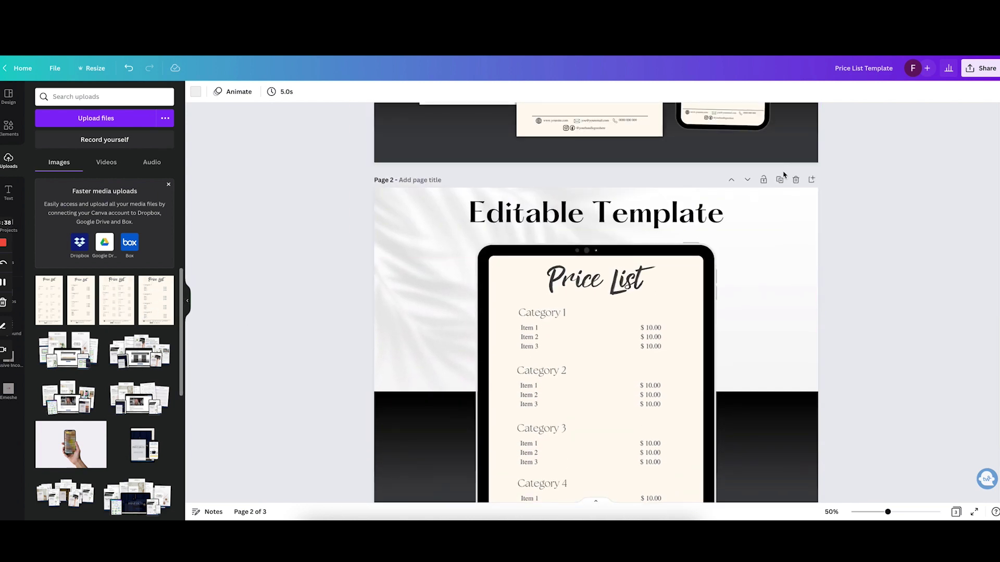
pyautogui.click(780, 180)
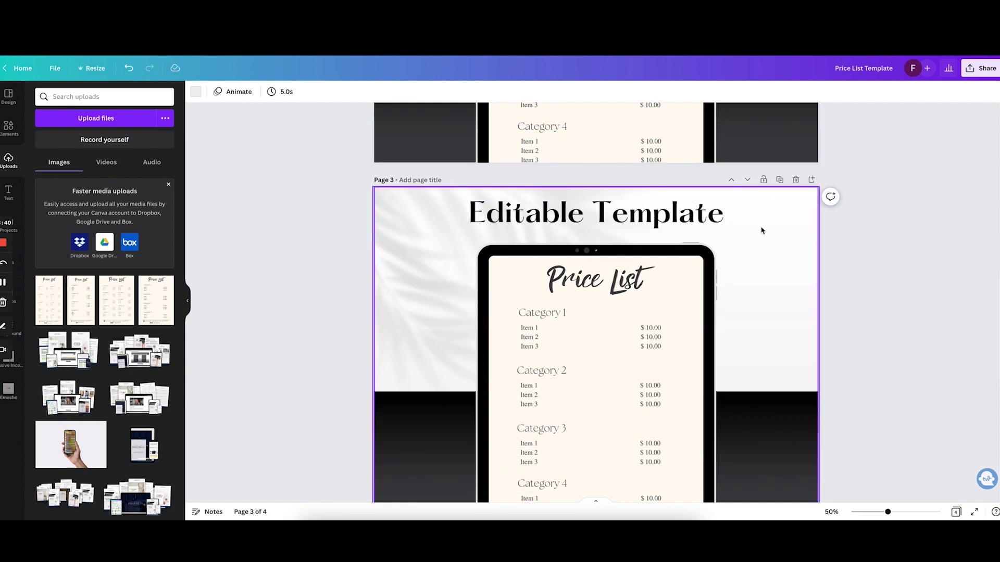
pyautogui.scroll(5, 859, 215)
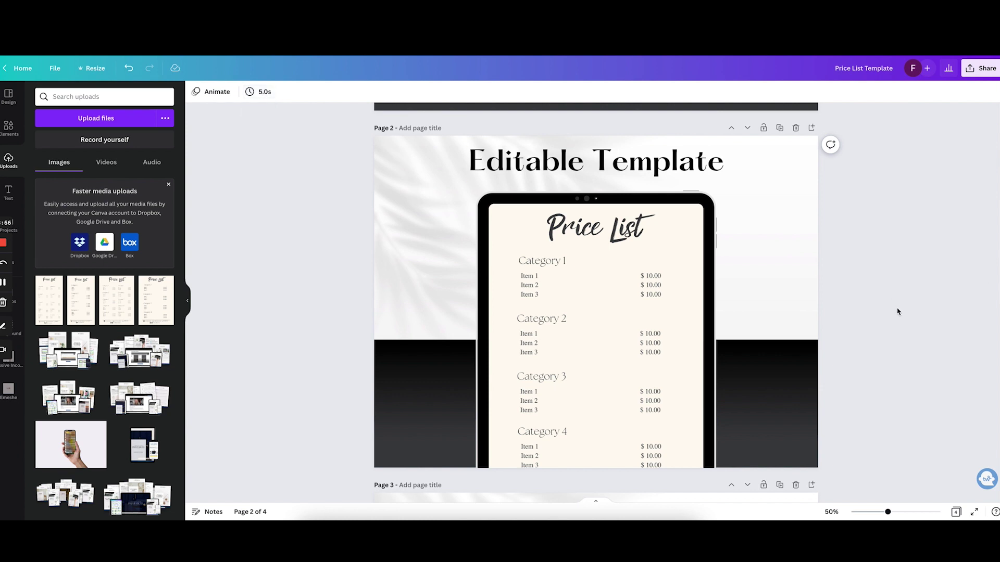
pyautogui.scroll(-5, 897, 312)
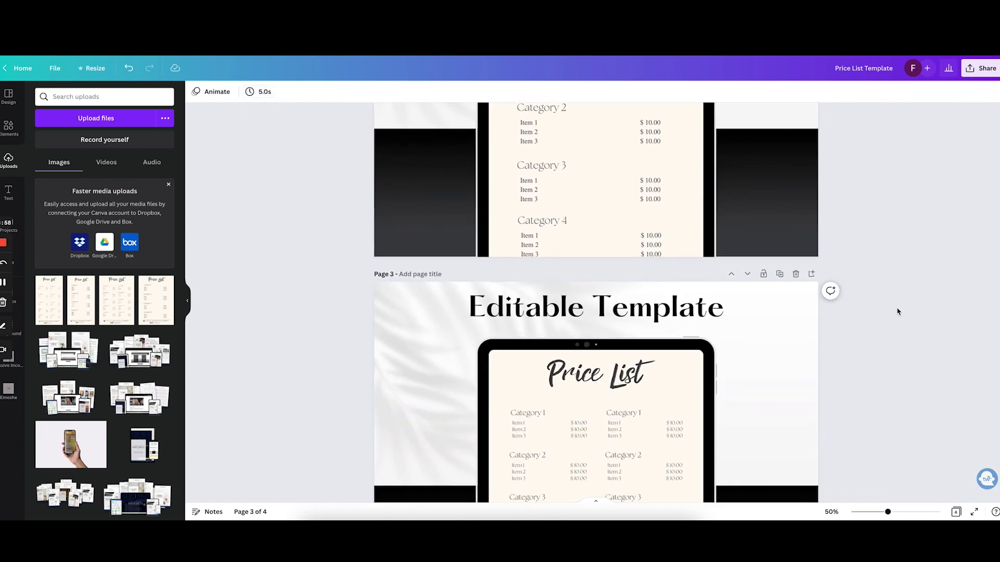
pyautogui.scroll(10, 898, 318)
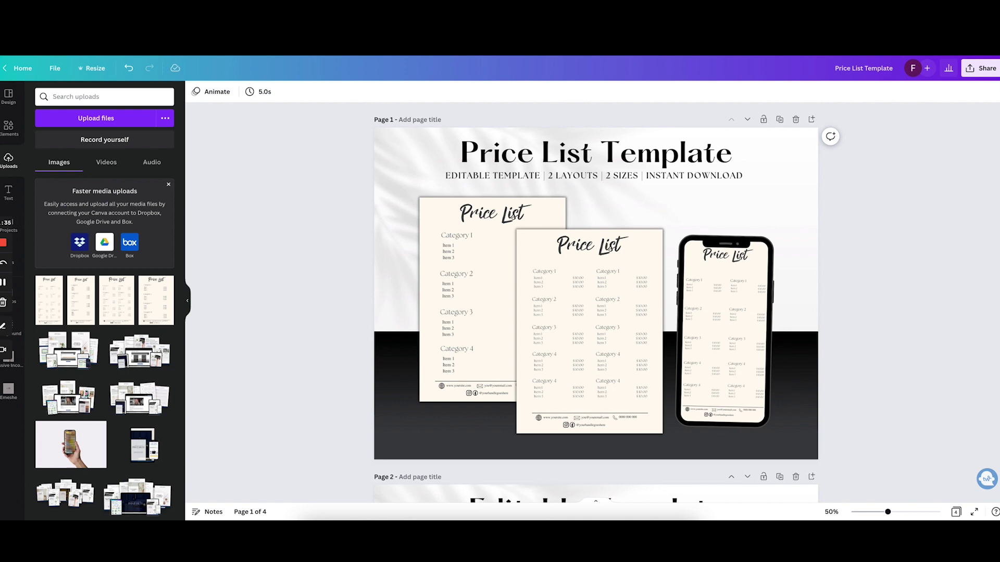
pyautogui.hotkey('ctrl', 'Tab')
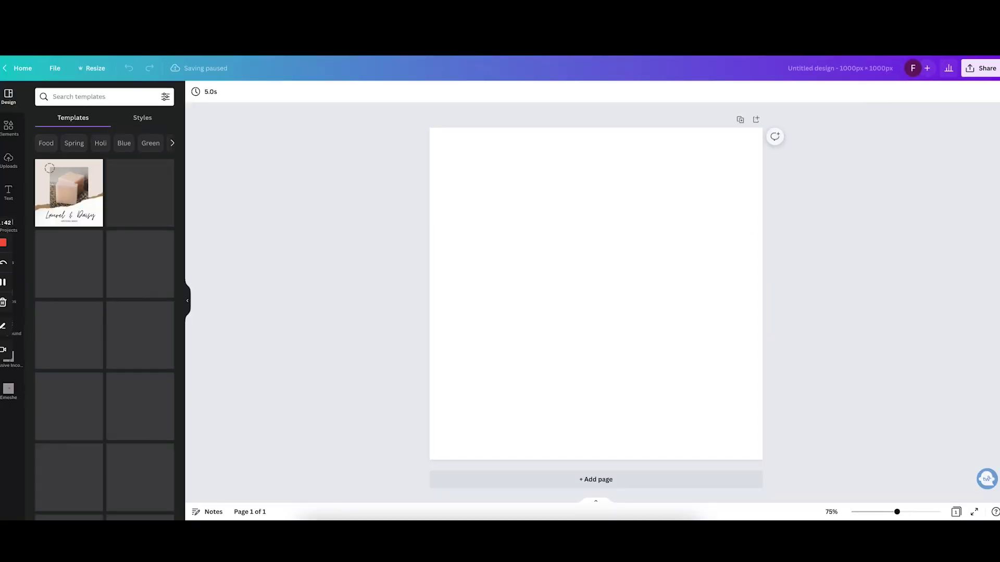
# Paste the title and subtitle onto the blank design and retype the title as 'Access Link'
pyautogui.hotkey('ctrl', 'Tab')
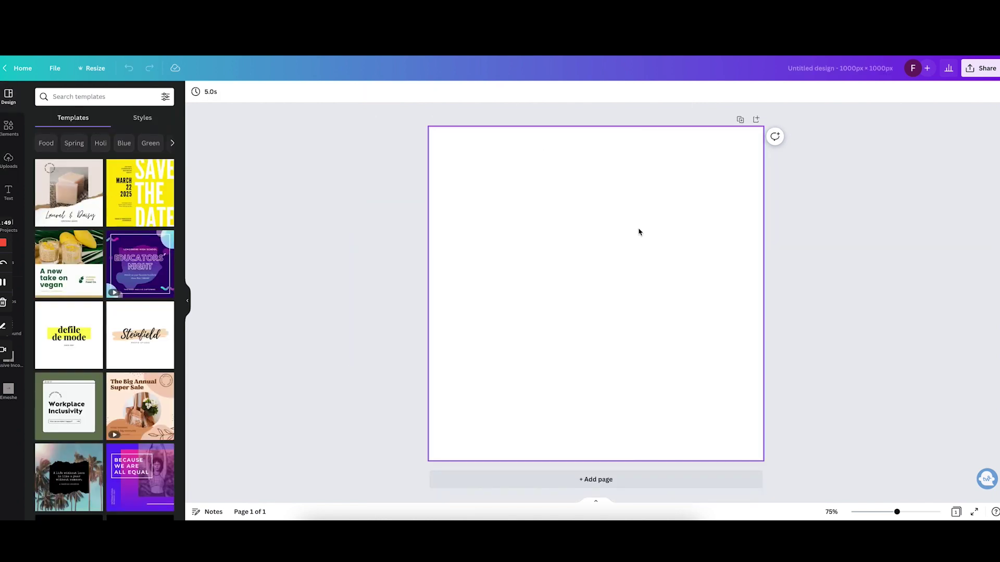
pyautogui.hotkey('ctrl', 'v')
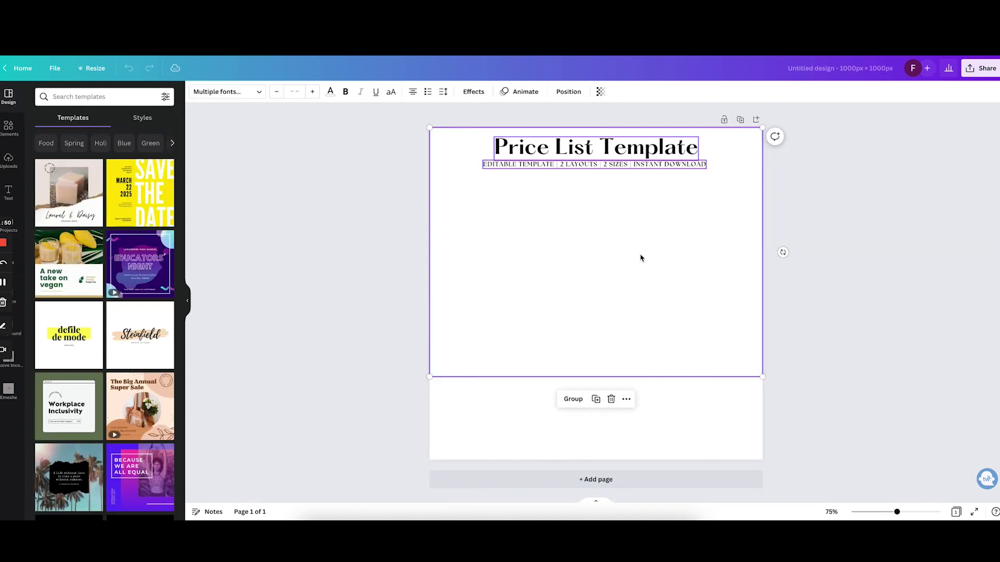
pyautogui.click(666, 149)
pyautogui.write('Access Link')
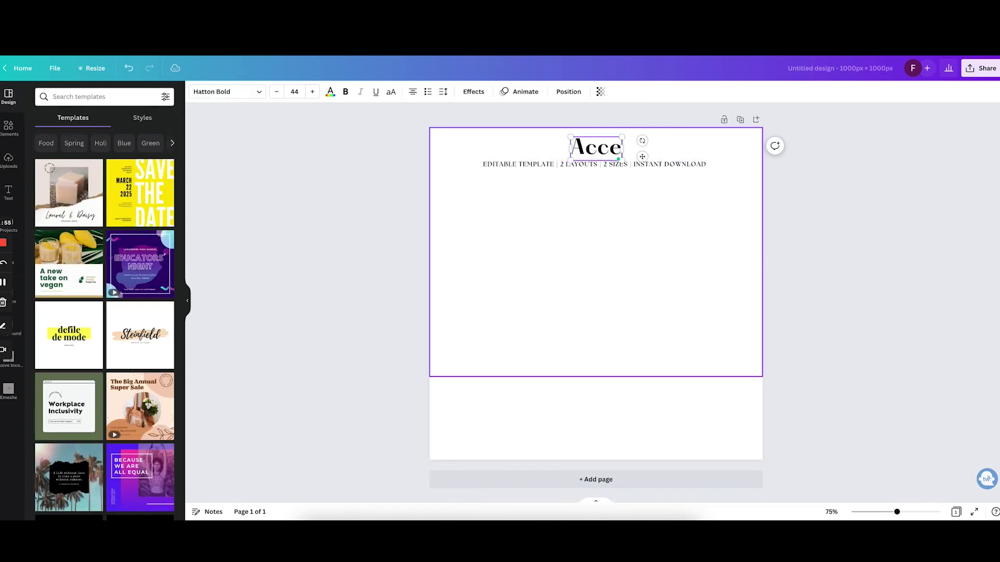
pyautogui.click(714, 211)
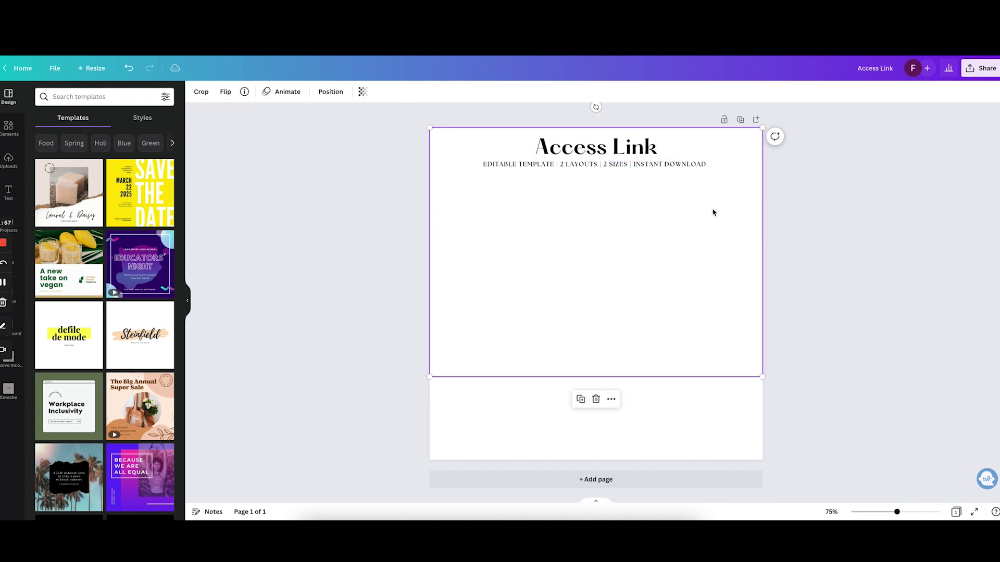
# Move the Access Link title and subtitle lower on the page, nudging the subtitle down slightly
pyautogui.moveTo(817, 223); pyautogui.dragTo(667, 184)
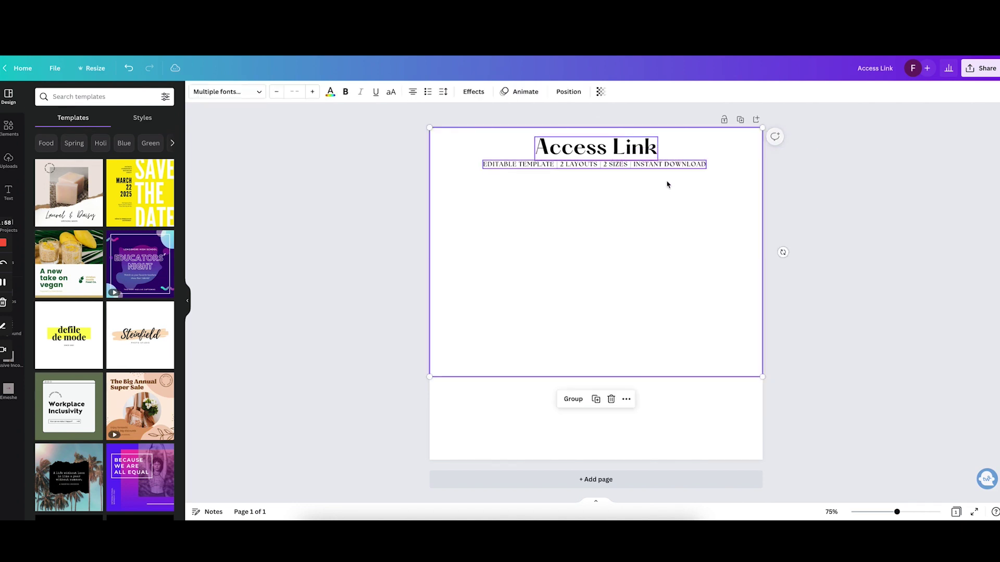
pyautogui.keyDown('shift'); pyautogui.click(710, 235); pyautogui.keyUp('shift')
pyautogui.click(678, 285)
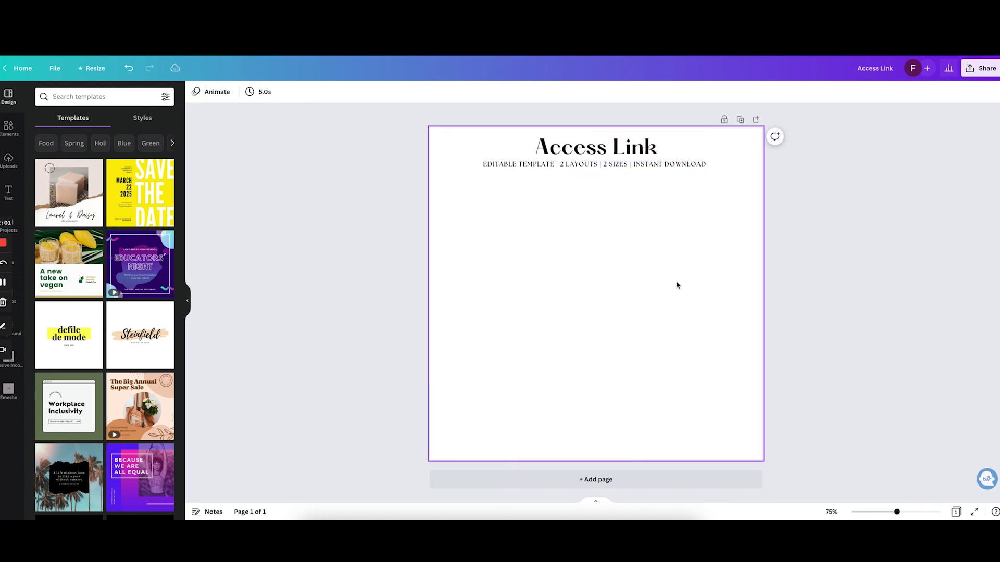
pyautogui.moveTo(678, 285); pyautogui.dragTo(629, 173)
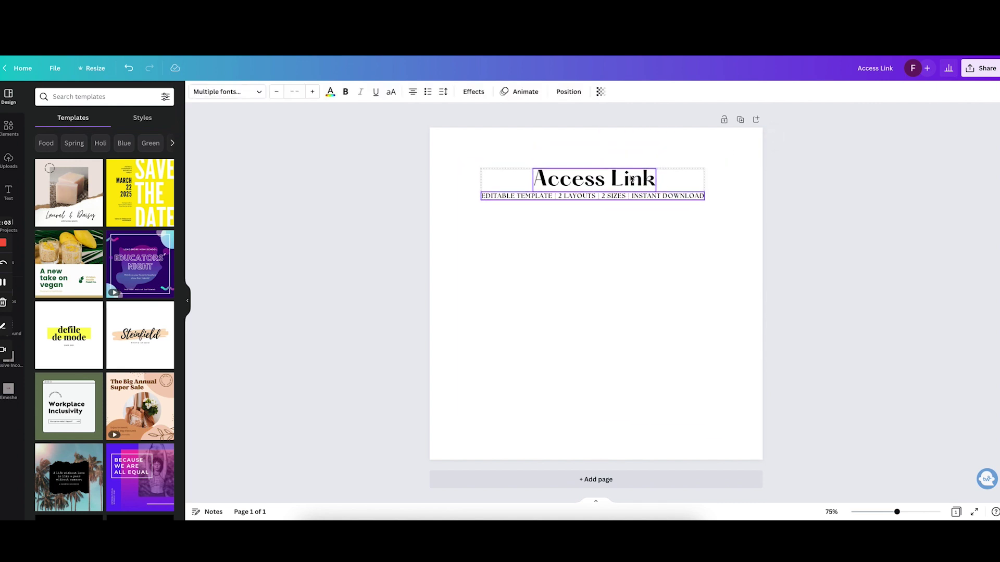
pyautogui.click(785, 208)
pyautogui.click(700, 198)
pyautogui.moveTo(692, 205); pyautogui.dragTo(694, 208)
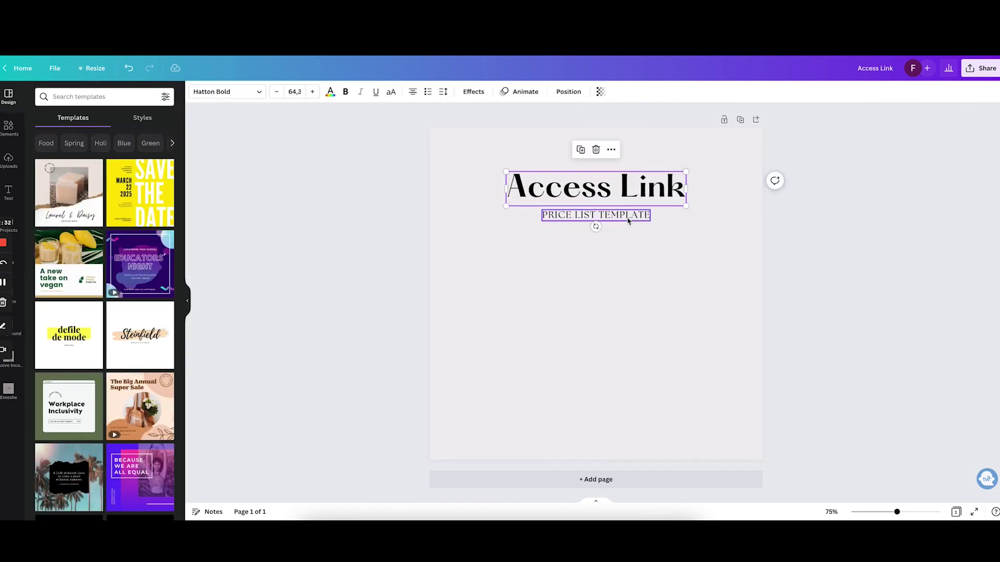
# Duplicate the title as 'Click here' and centre it on a full-width white rectangle band
pyautogui.hotkey('ctrl', 'd')
pyautogui.doubleClick(559, 281)
pyautogui.write('Click here')
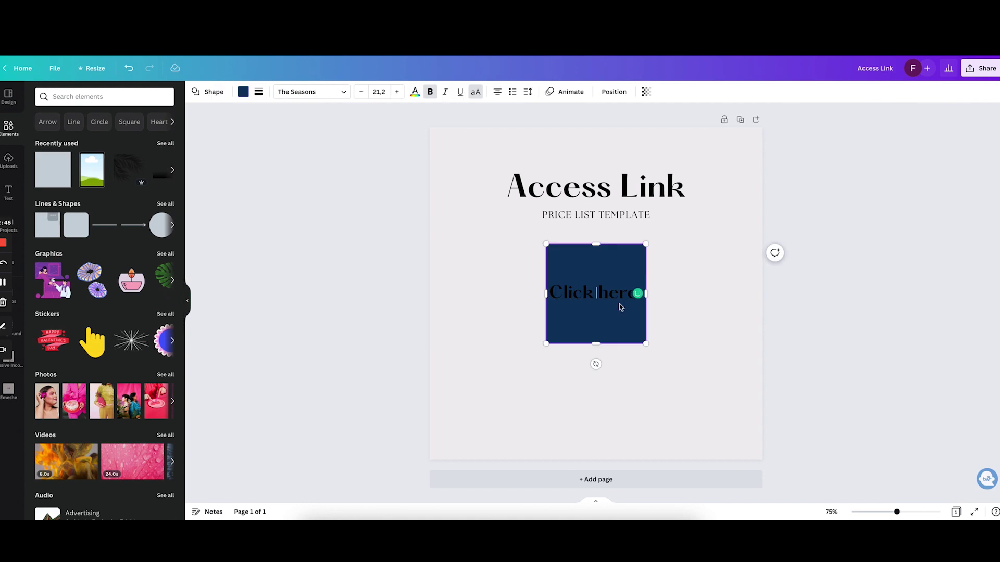
pyautogui.moveTo(636, 292); pyautogui.dragTo(762, 292)
pyautogui.moveTo(441, 292); pyautogui.dragTo(426, 290)
pyautogui.click(243, 91)
pyautogui.click(141, 143)
pyautogui.moveTo(596, 214); pyautogui.dragTo(596, 240)
pyautogui.moveTo(596, 186); pyautogui.dragTo(596, 204)
pyautogui.click(610, 292)
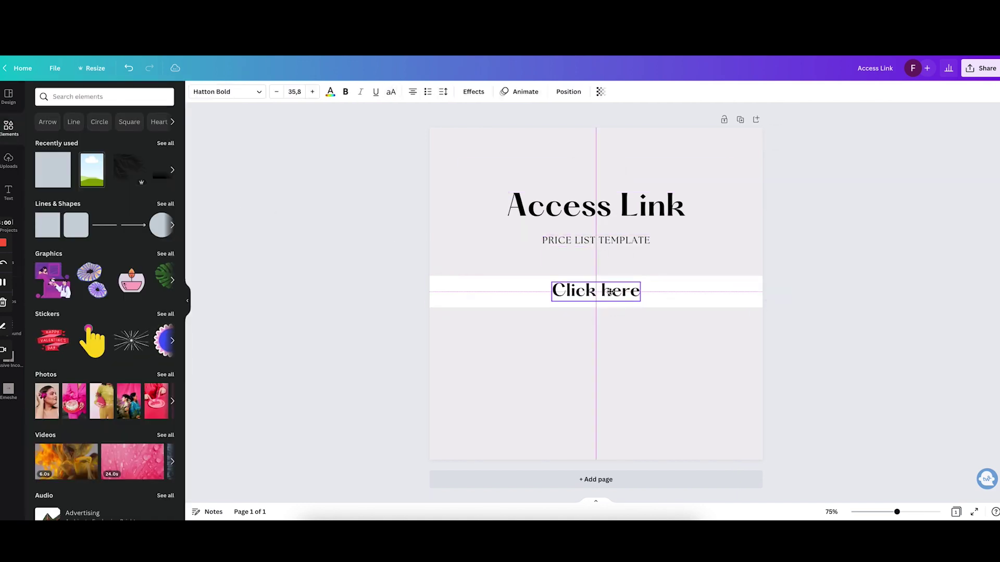
pyautogui.moveTo(610, 292); pyautogui.dragTo(599, 293)
pyautogui.click(376, 245)
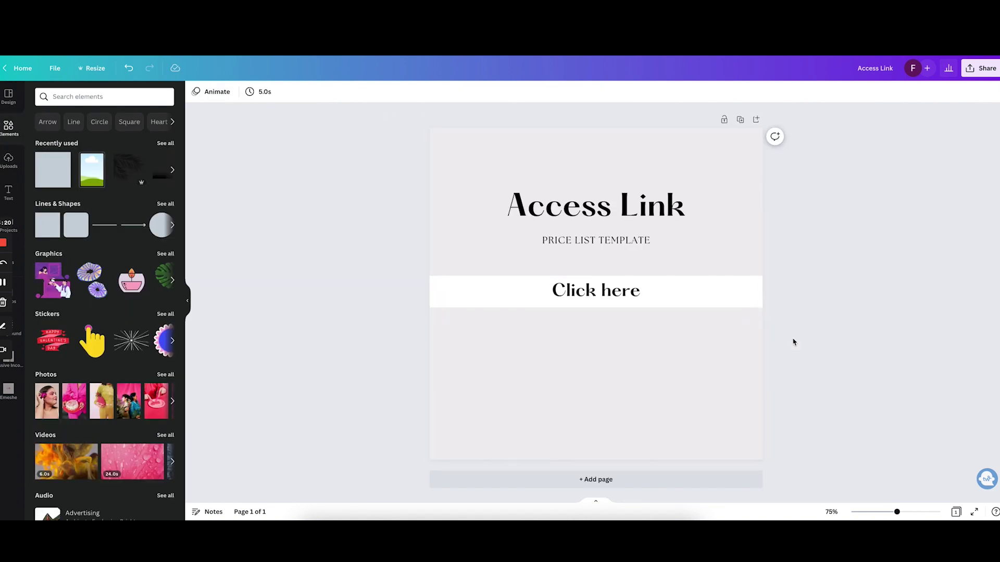
# Move the subtitle toward the band and extend it to 'PRICE LIST TEMPLATE - 5X7 CARD'
pyautogui.moveTo(634, 245); pyautogui.dragTo(633, 264)
pyautogui.click(633, 264)
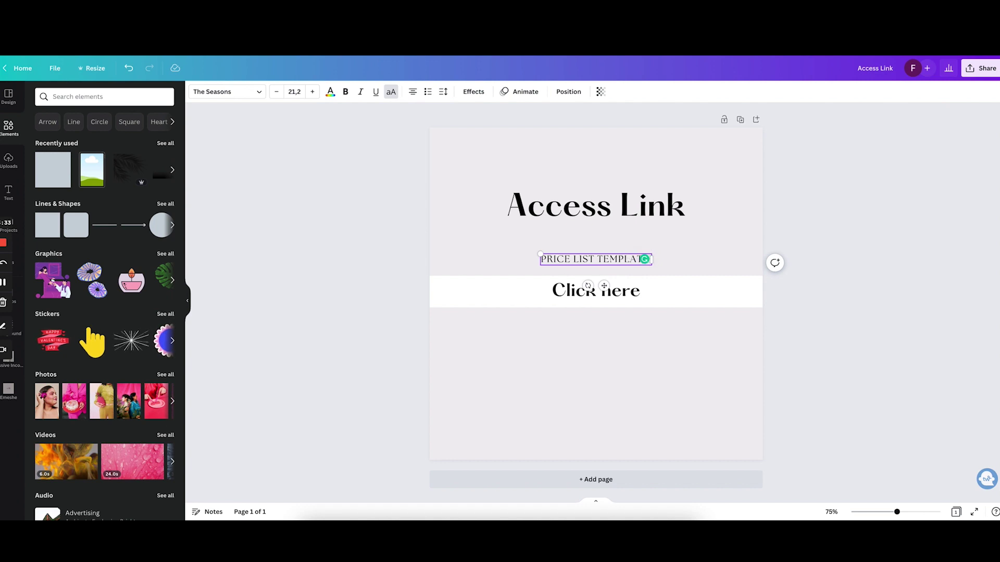
pyautogui.write('- 5X7 CARD')
# Duplicate the subtitle and Click here pair, changing the copy's '5X7 CARD' to 'FOR PHONES'
pyautogui.moveTo(663, 358); pyautogui.dragTo(625, 261)
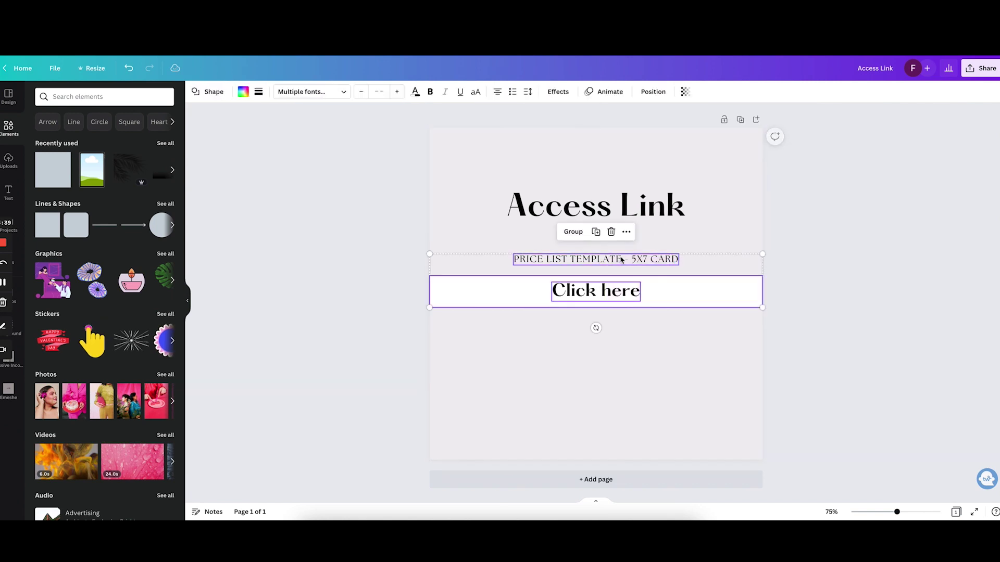
pyautogui.hotkey('ctrl', 'd')
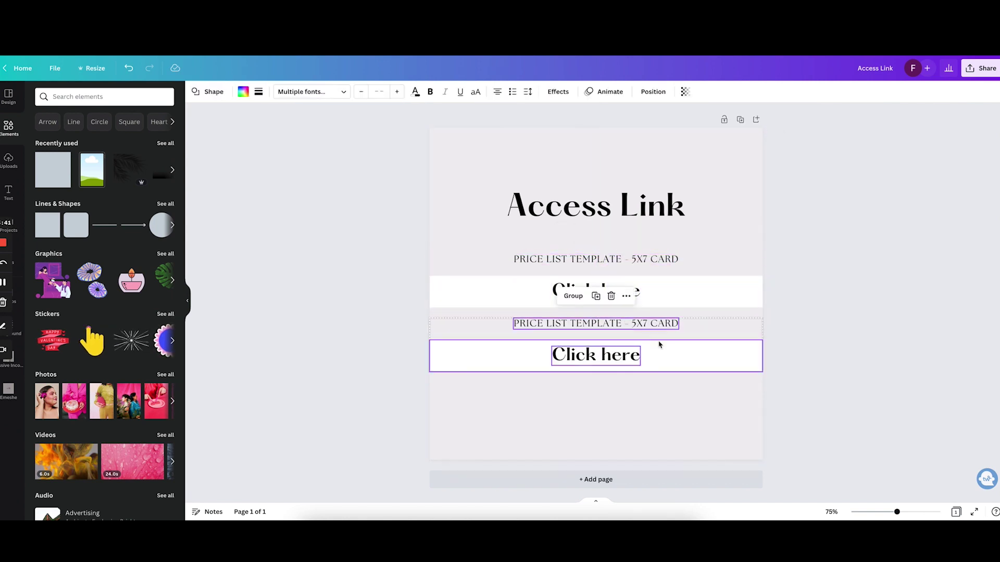
pyautogui.click(651, 324)
pyautogui.click(650, 324)
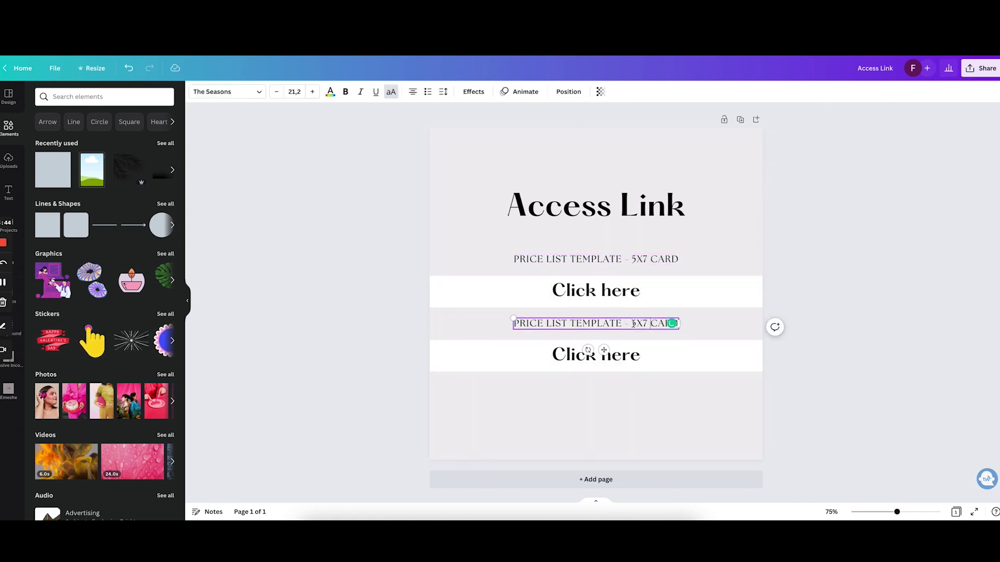
pyautogui.moveTo(646, 323); pyautogui.dragTo(655, 325)
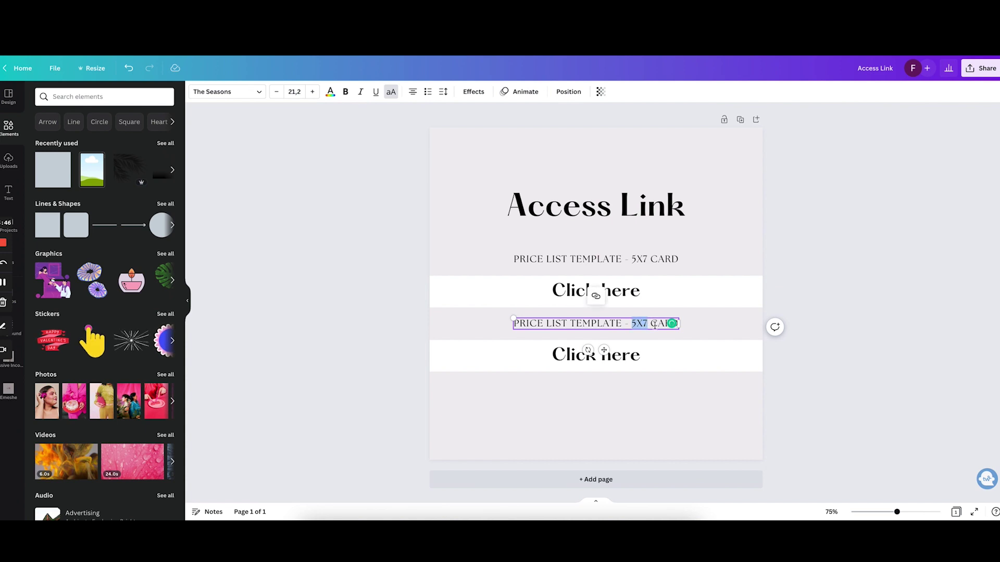
pyautogui.write('FOR PHONES')
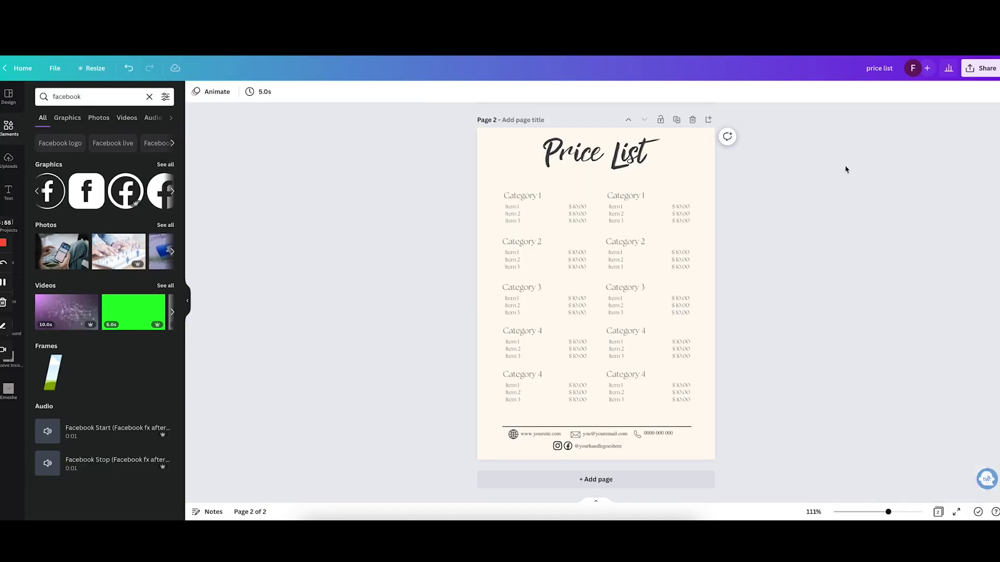
# Copy the price list design's template link from the Share menu
pyautogui.click(970, 71)
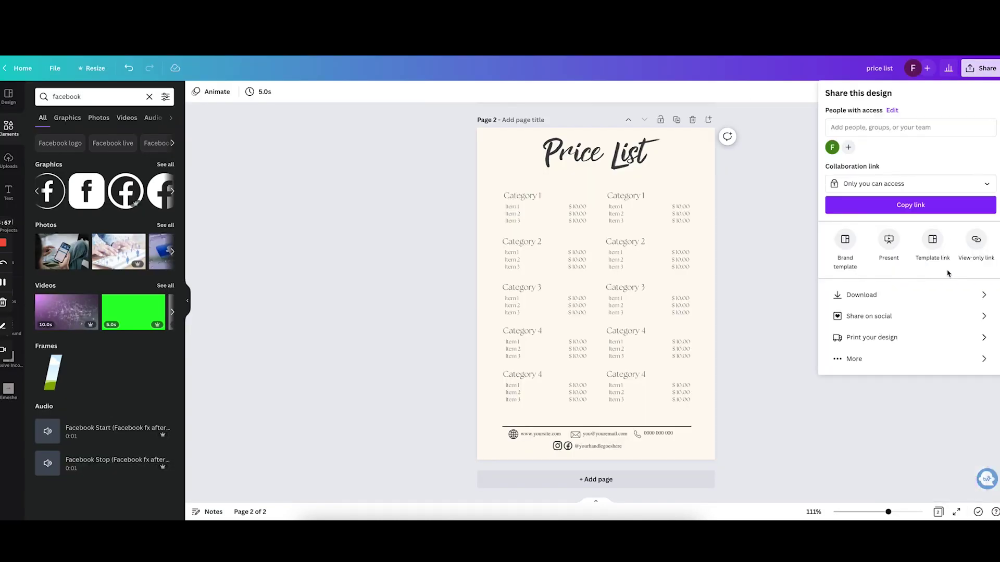
pyautogui.click(926, 245)
pyautogui.click(977, 153)
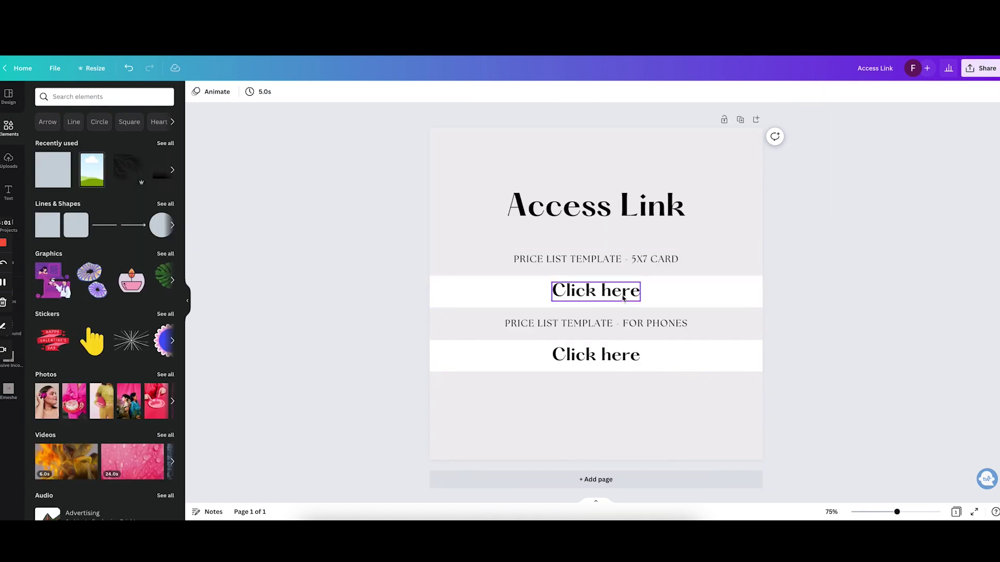
# Attach the copied price list template URL as a link on the first Click here button
pyautogui.click(613, 294)
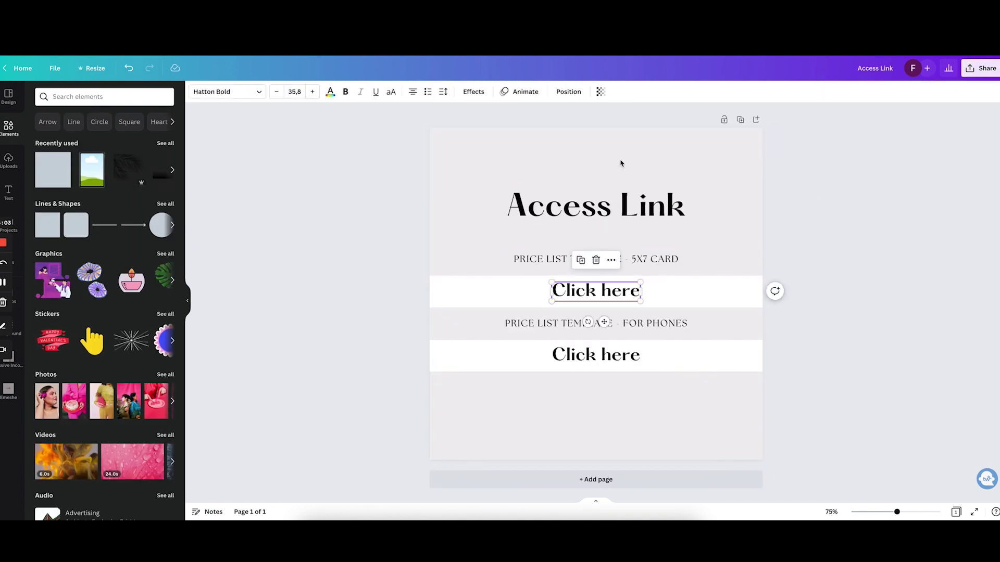
pyautogui.click(611, 260)
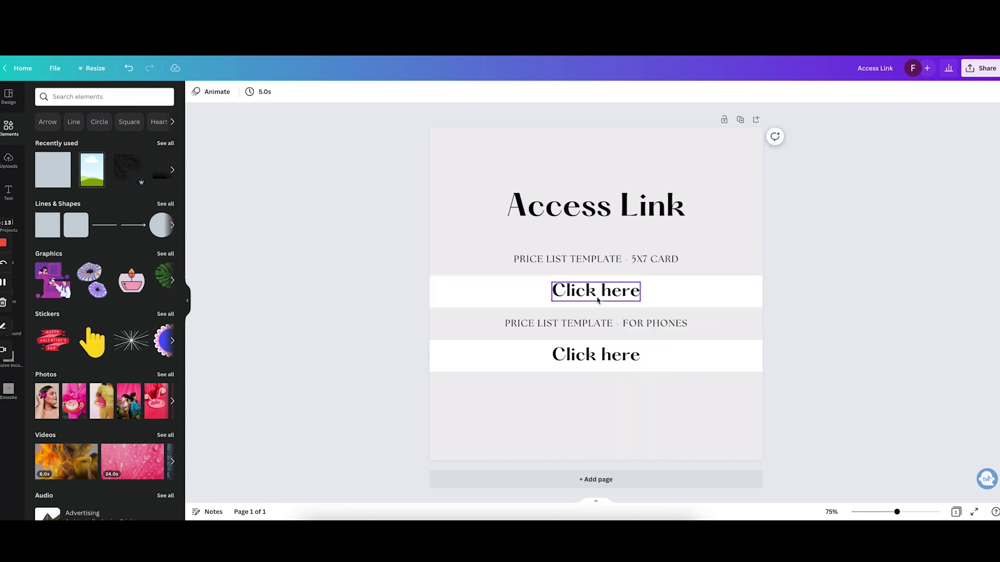
pyautogui.click(596, 290)
pyautogui.click(611, 260)
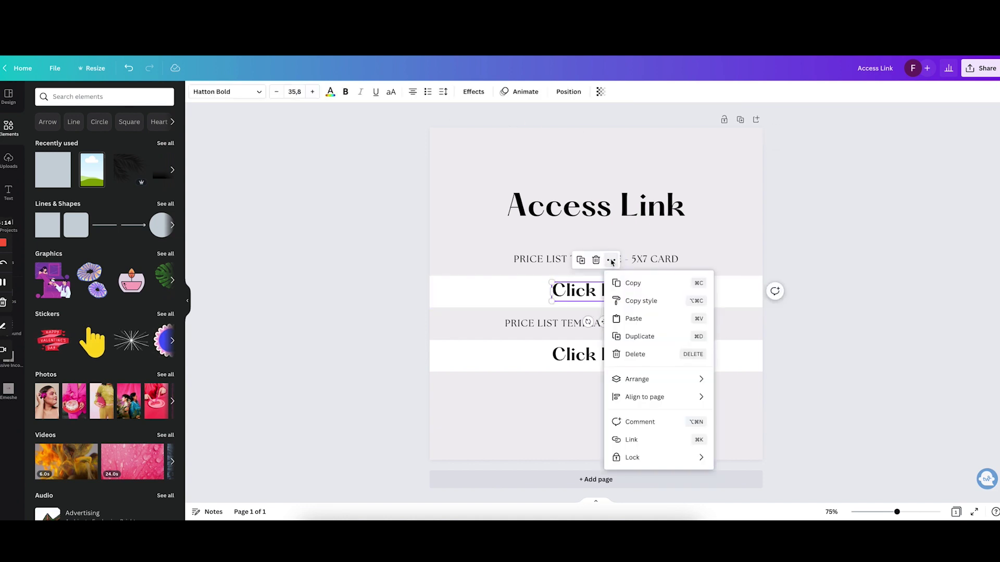
pyautogui.click(657, 441)
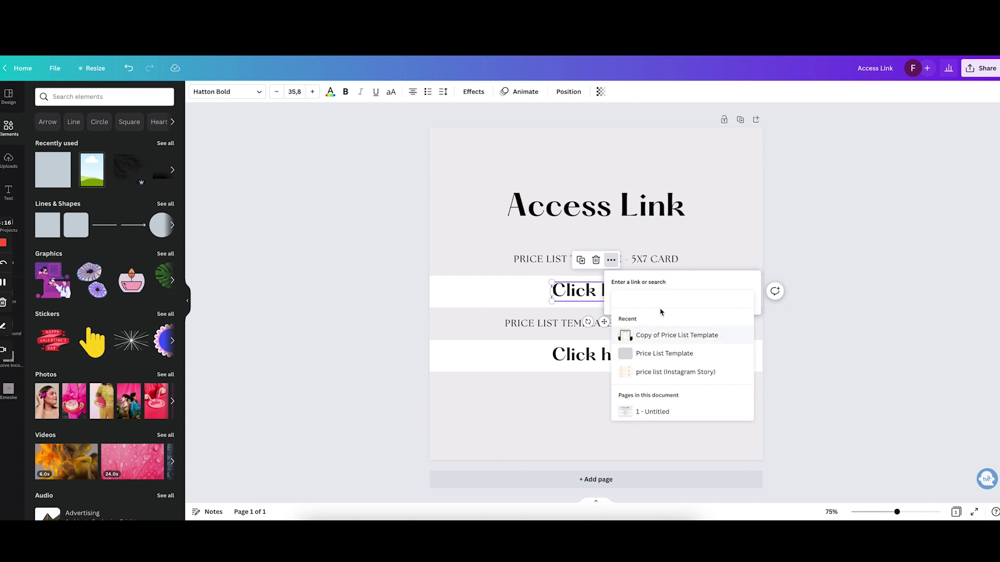
pyautogui.hotkey('ctrl', 'v')
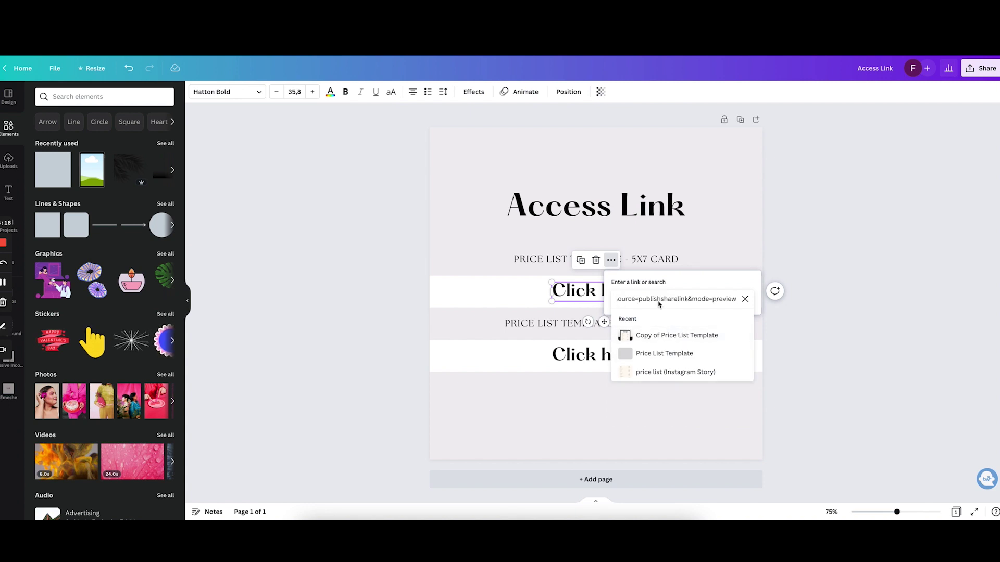
pyautogui.press('Return')
pyautogui.click(886, 268)
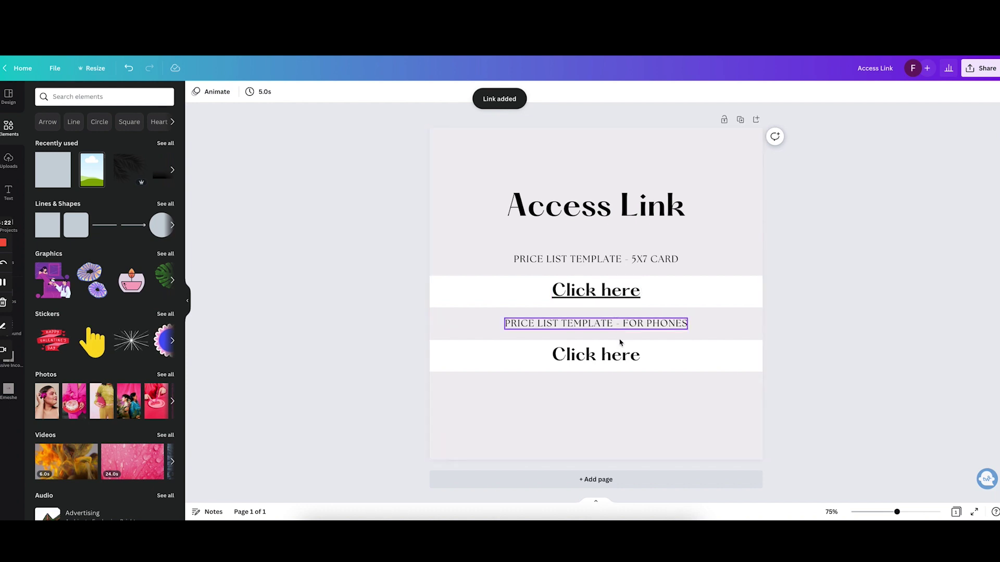
pyautogui.click(620, 360)
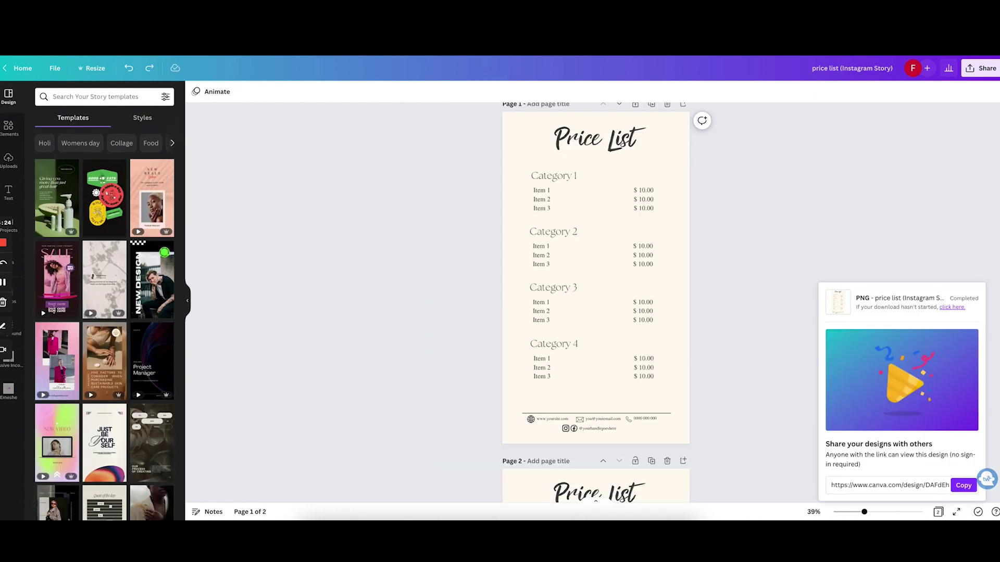
# Copy the Instagram Story design's template link from its sharing options
pyautogui.click(980, 68)
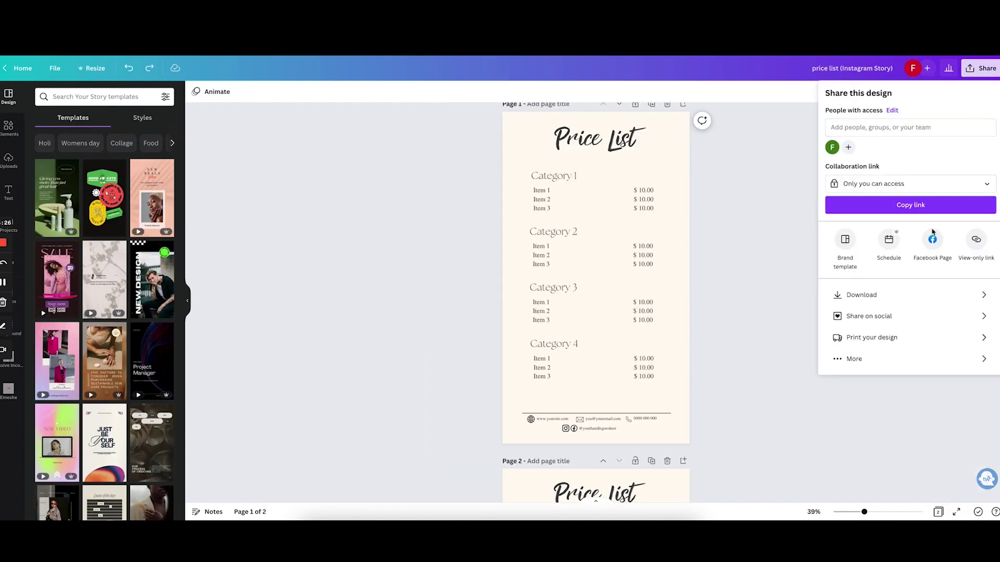
pyautogui.click(883, 359)
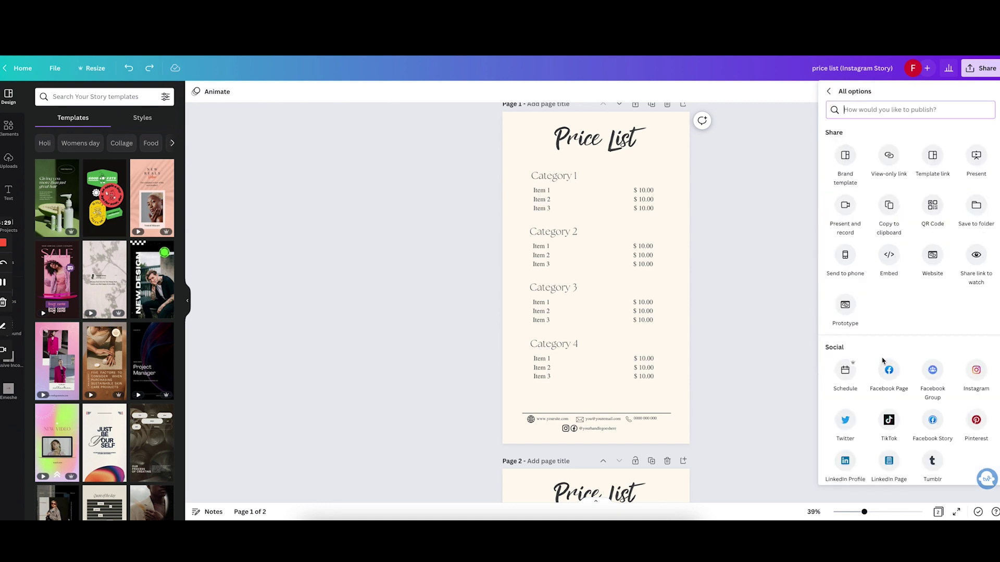
pyautogui.click(938, 155)
pyautogui.click(981, 153)
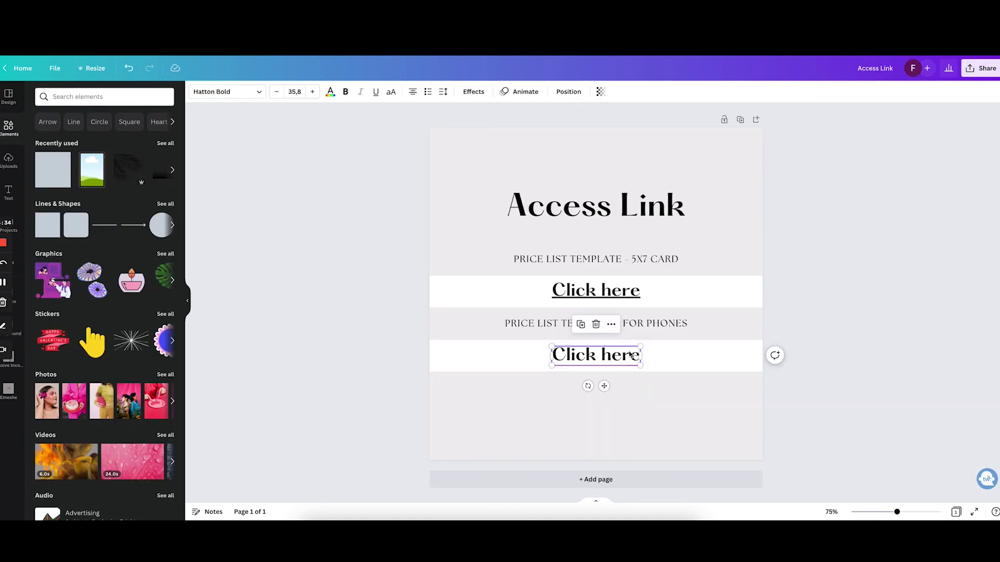
# Link the second Click here button to the copied story template link
pyautogui.click(703, 413)
pyautogui.click(608, 357)
pyautogui.click(611, 324)
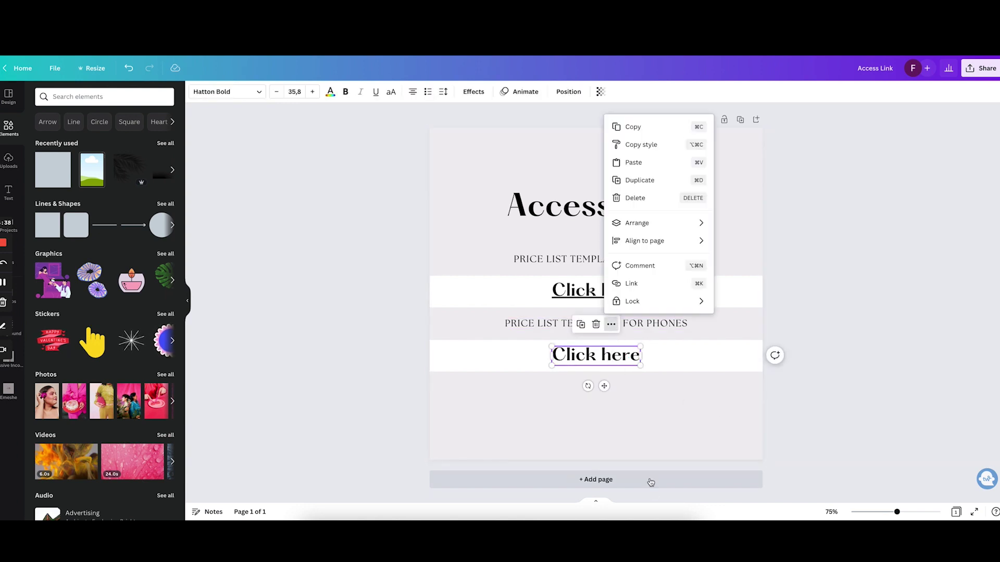
pyautogui.click(650, 284)
pyautogui.hotkey('ctrl', 'v')
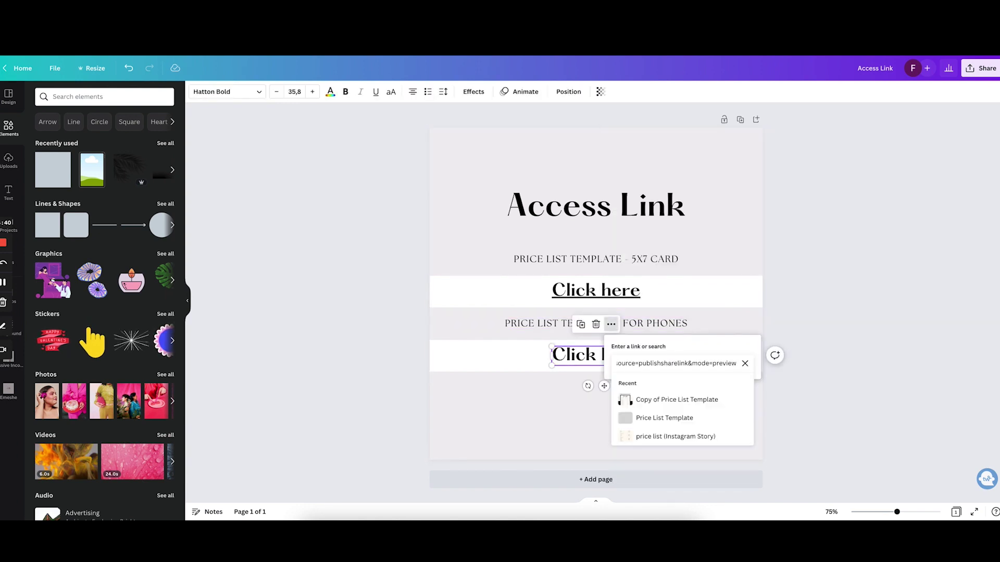
pyautogui.press('Return')
pyautogui.click(874, 290)
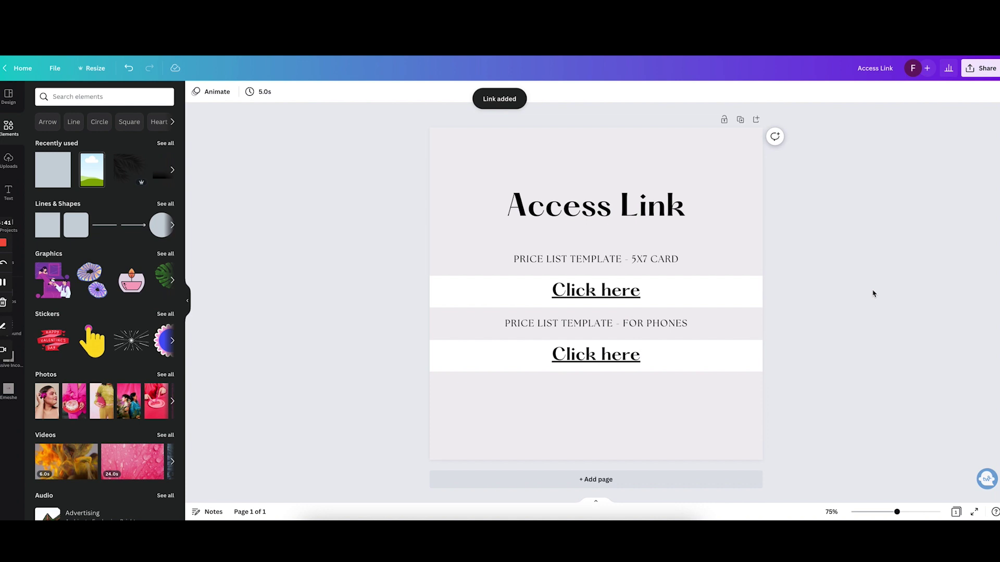
pyautogui.click(611, 362)
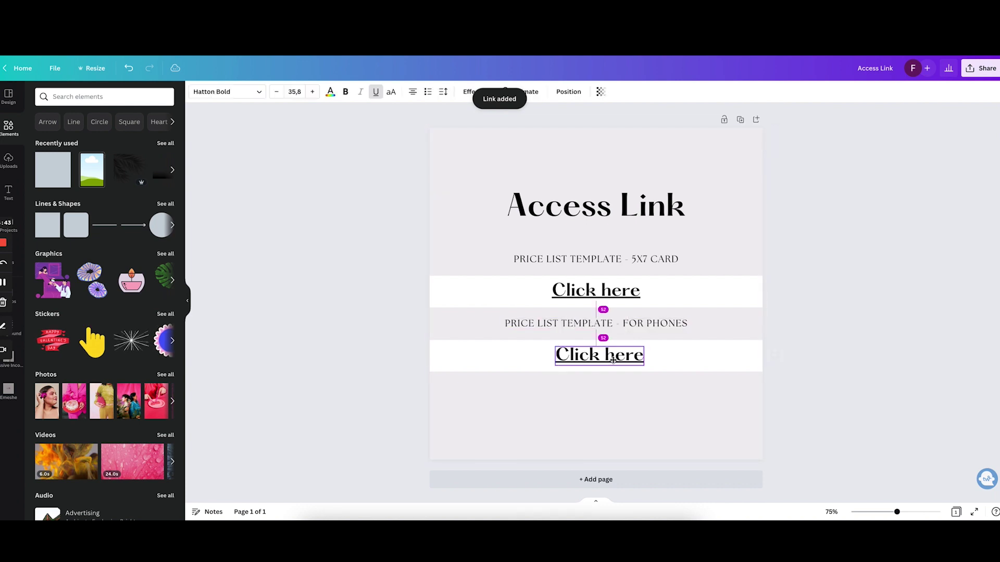
# Download the Access Link design as a PDF Standard file
pyautogui.click(991, 68)
pyautogui.click(882, 295)
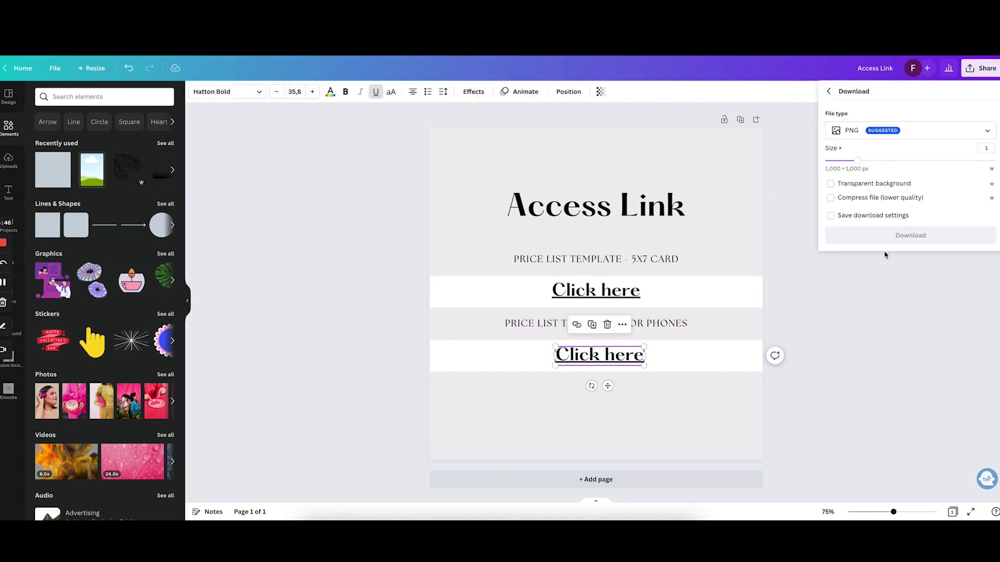
pyautogui.click(890, 133)
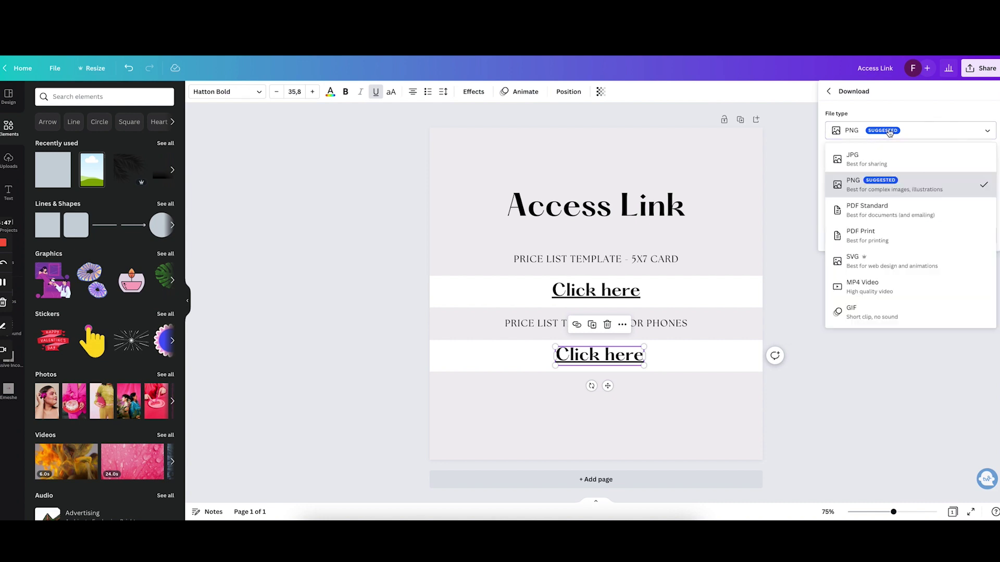
pyautogui.click(877, 213)
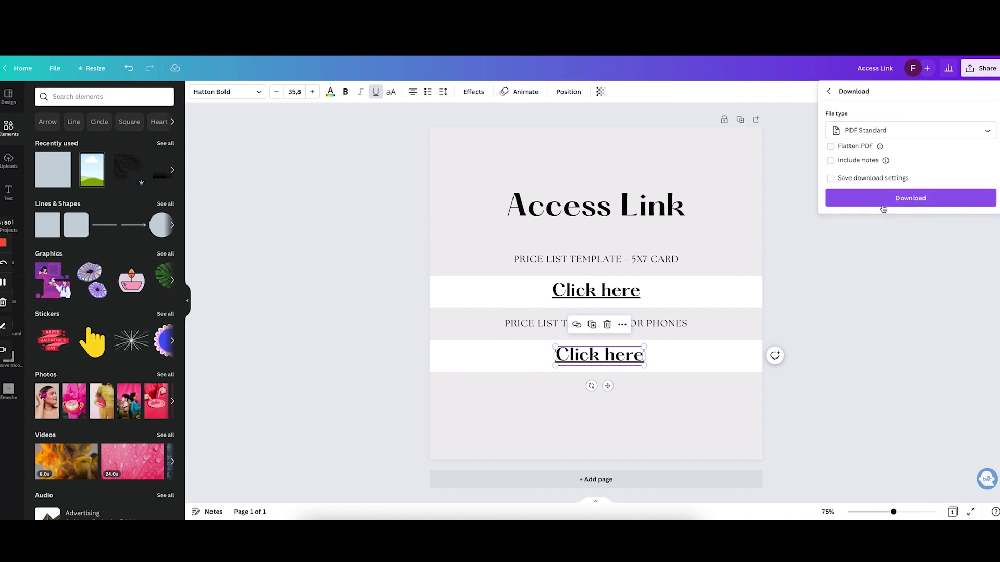
pyautogui.click(881, 201)
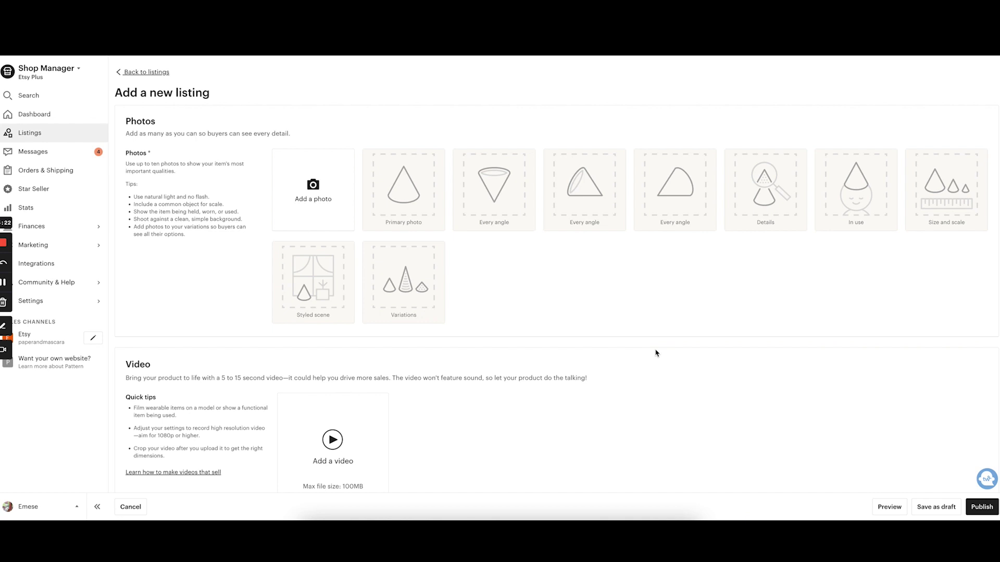
# Scroll through the four-page Price List Template design in Canva
pyautogui.scroll(-1, 655, 354)
pyautogui.scroll(1, 656, 353)
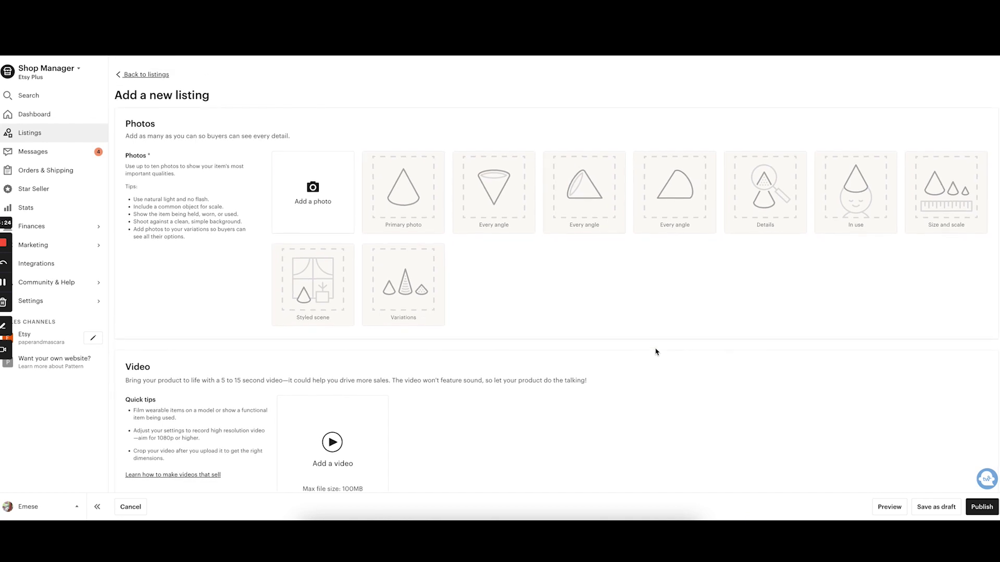
pyautogui.scroll(-1, 655, 352)
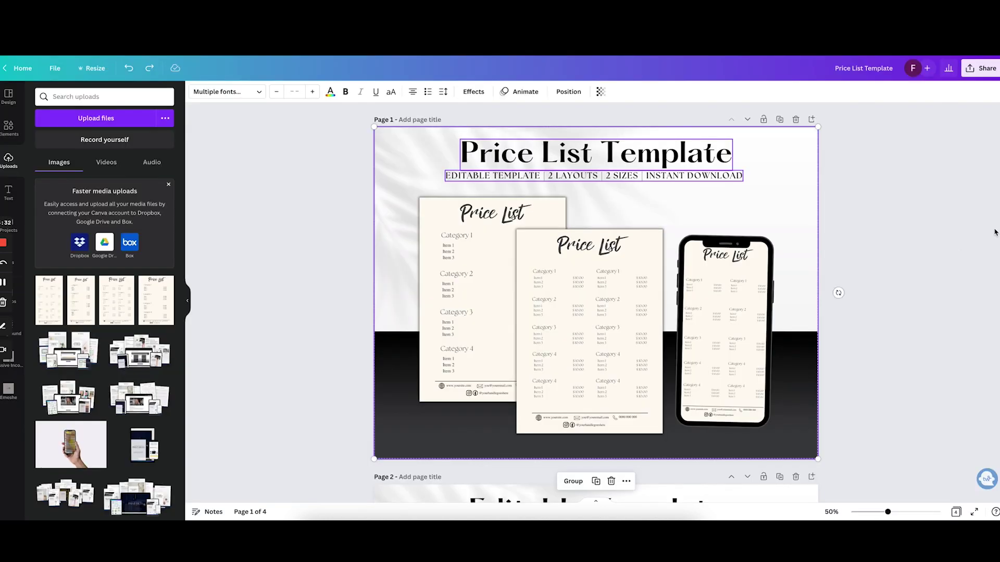
# Download all Price List Template pages as PNG mockups for the Etsy listing media
pyautogui.click(956, 155)
pyautogui.click(981, 68)
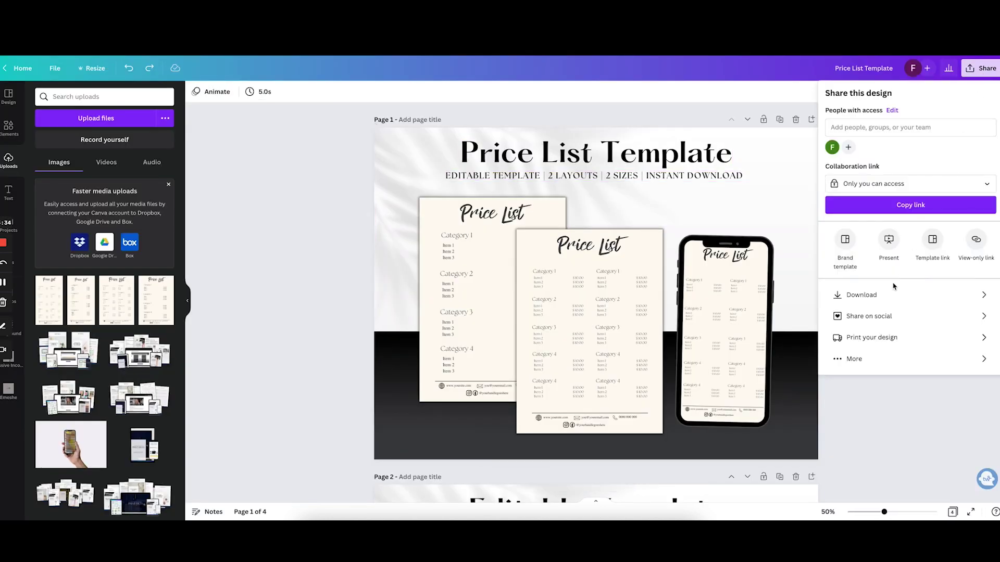
pyautogui.click(888, 293)
pyautogui.click(897, 270)
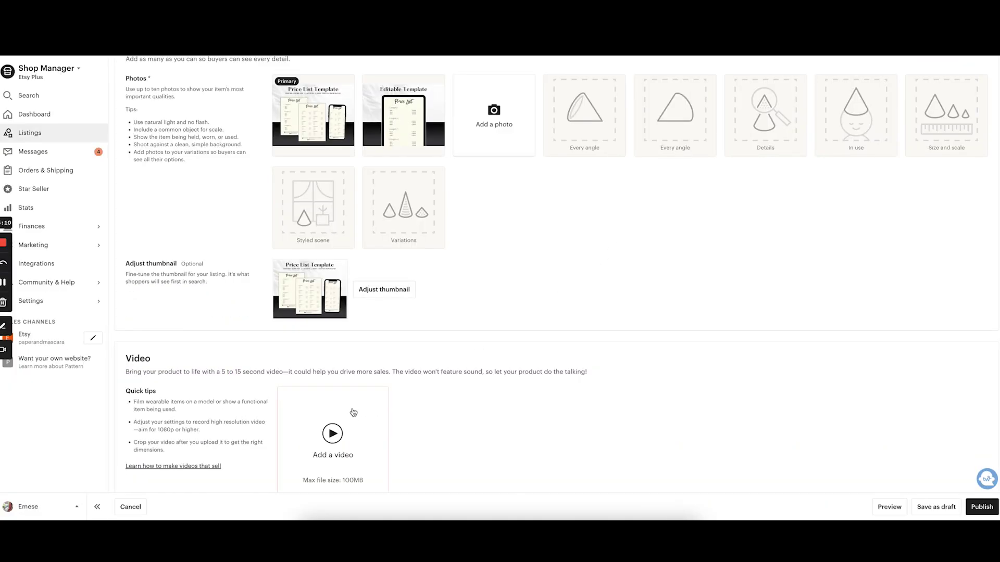
pyautogui.click(339, 422)
# Title the Etsy listing "price List template"
pyautogui.press('Escape')
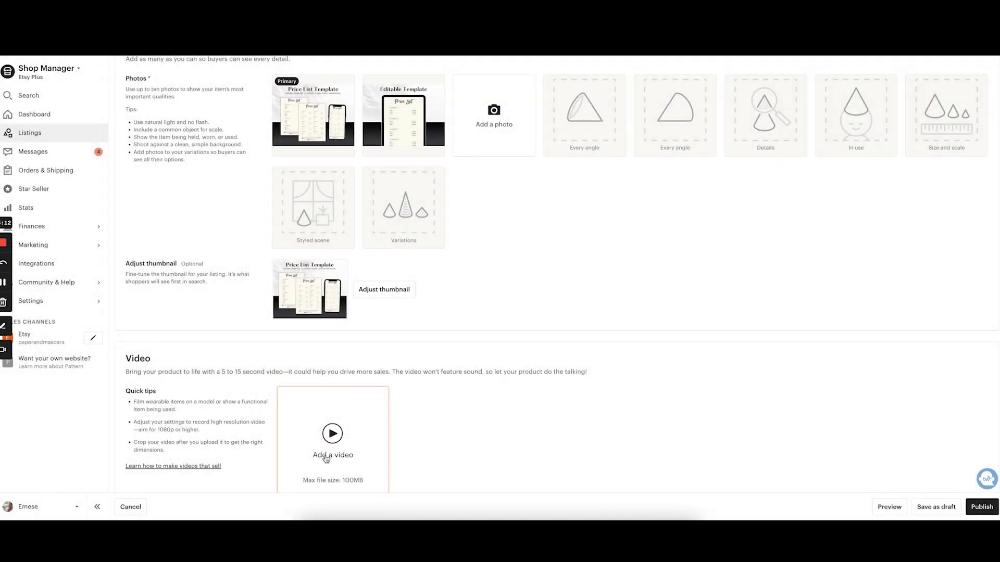
pyautogui.scroll(-5, 458, 433)
pyautogui.click(400, 294)
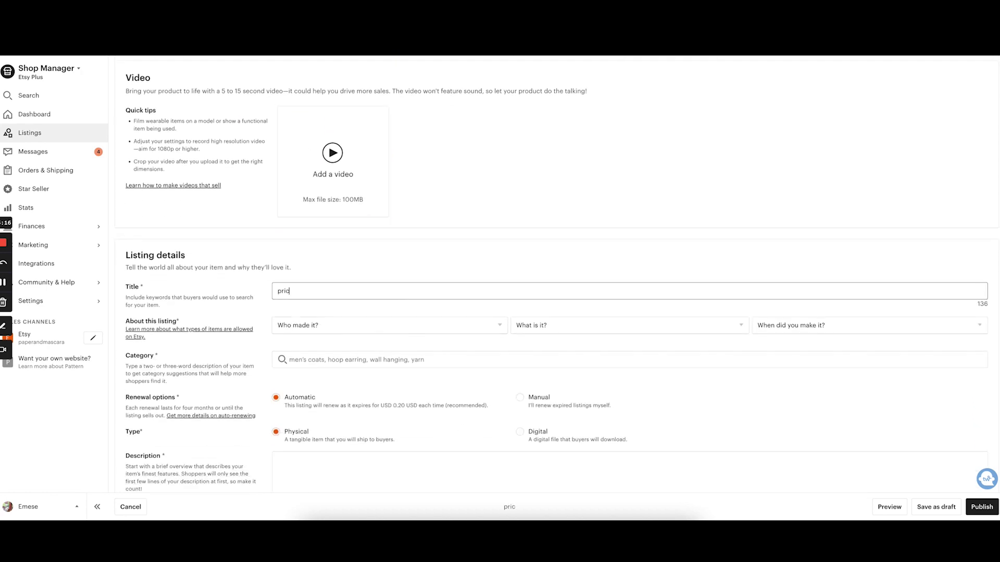
pyautogui.write('price List template')
# Set the listing details to I did, A finished product, made 2020 - 2023
pyautogui.scroll(-1, 399, 294)
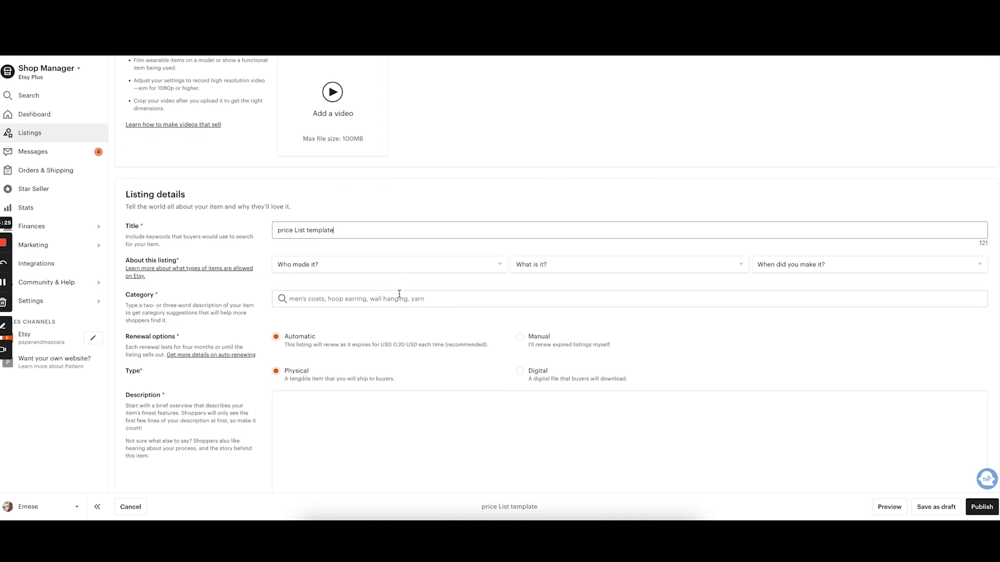
pyautogui.click(408, 271)
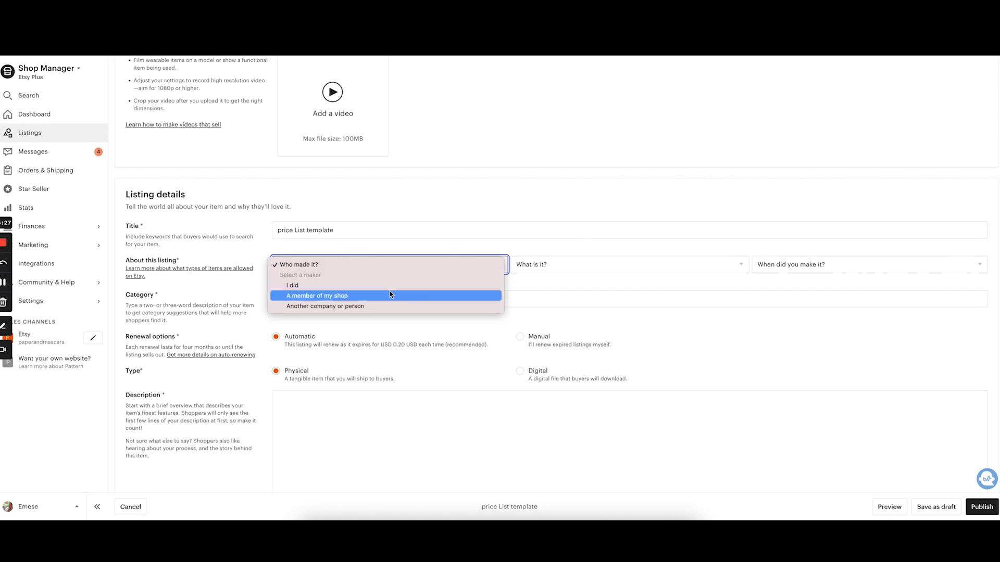
pyautogui.click(396, 288)
pyautogui.click(581, 264)
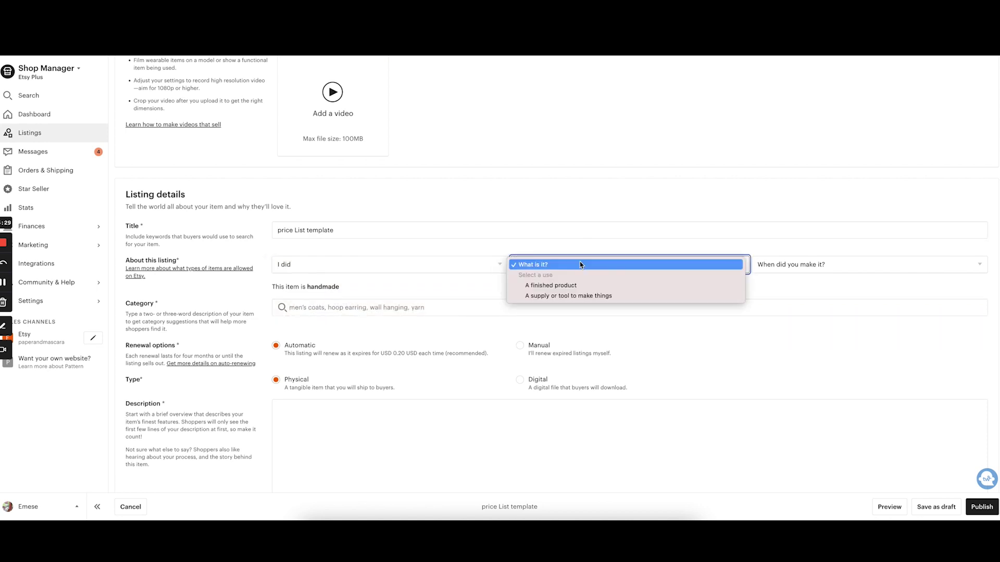
pyautogui.click(585, 286)
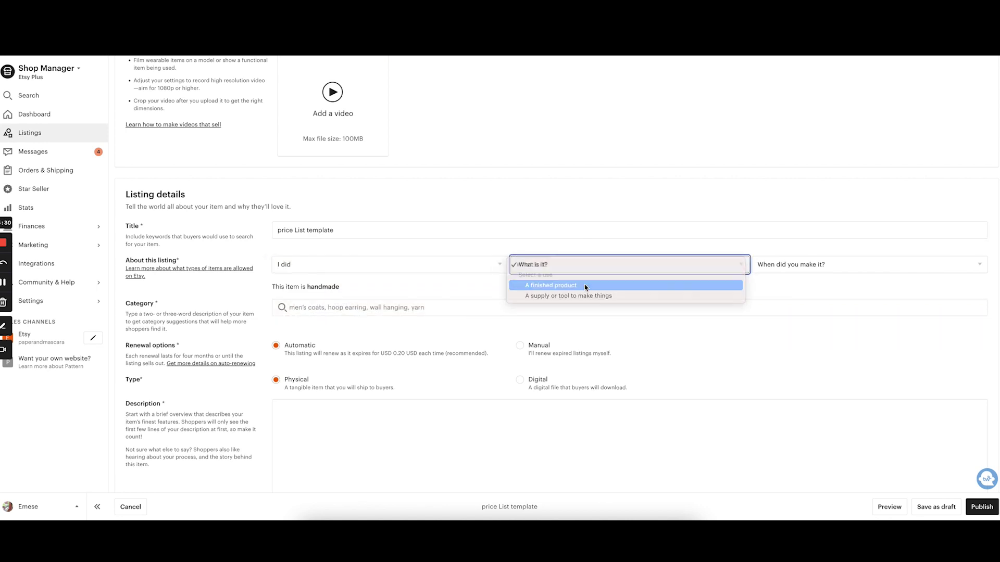
pyautogui.click(814, 264)
pyautogui.click(810, 307)
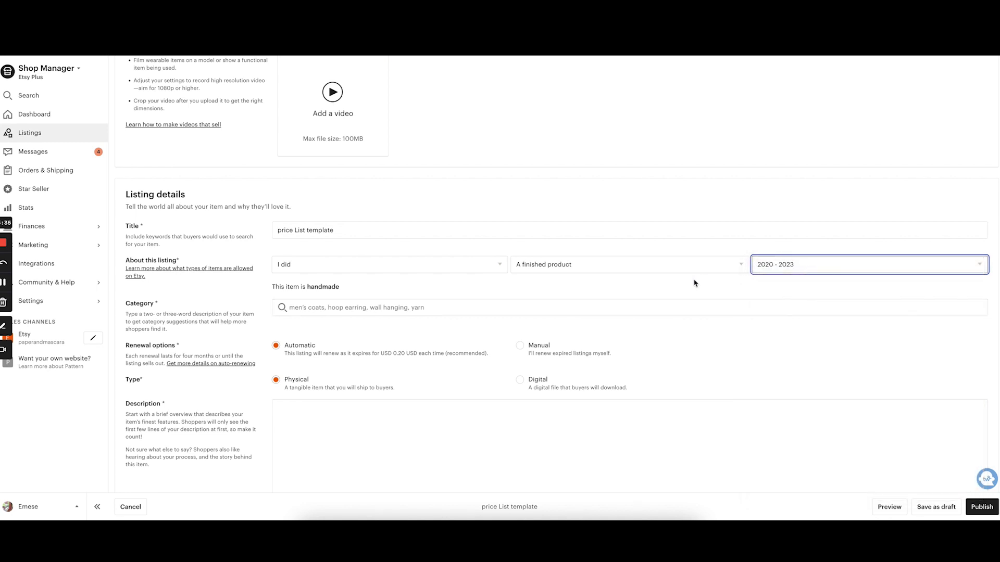
# Make the listing a Digital type with category Templates
pyautogui.scroll(-1, 524, 331)
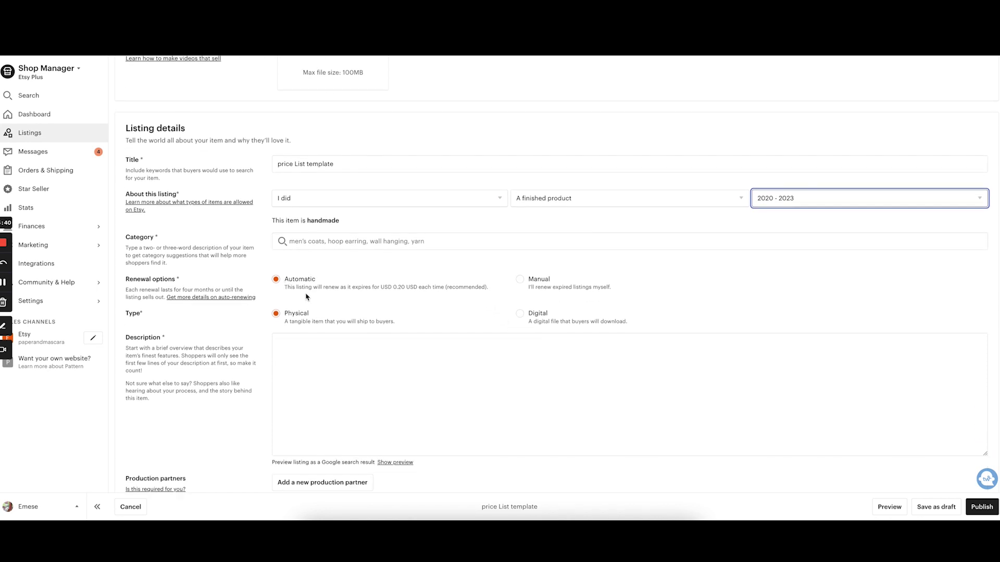
pyautogui.click(520, 314)
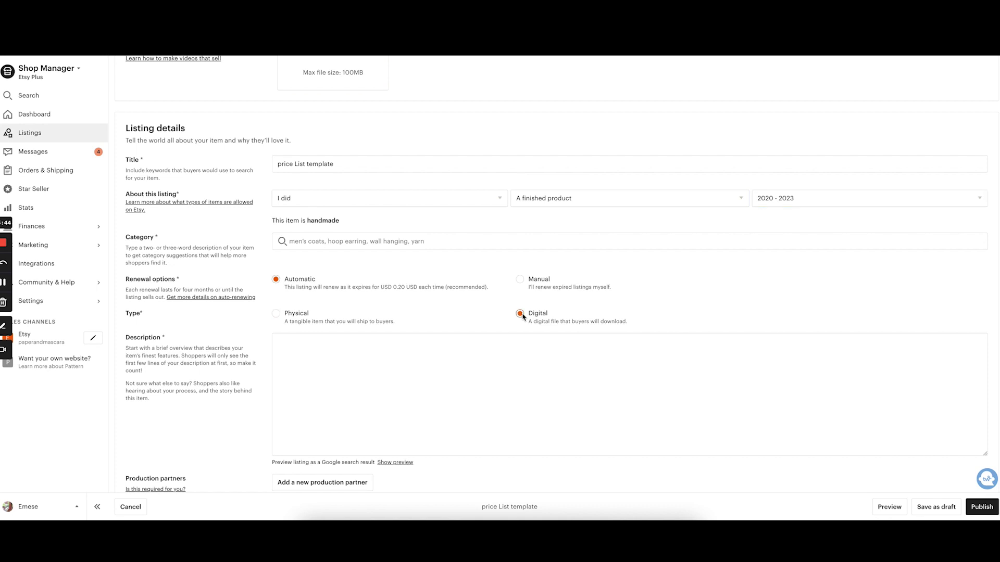
pyautogui.click(335, 240)
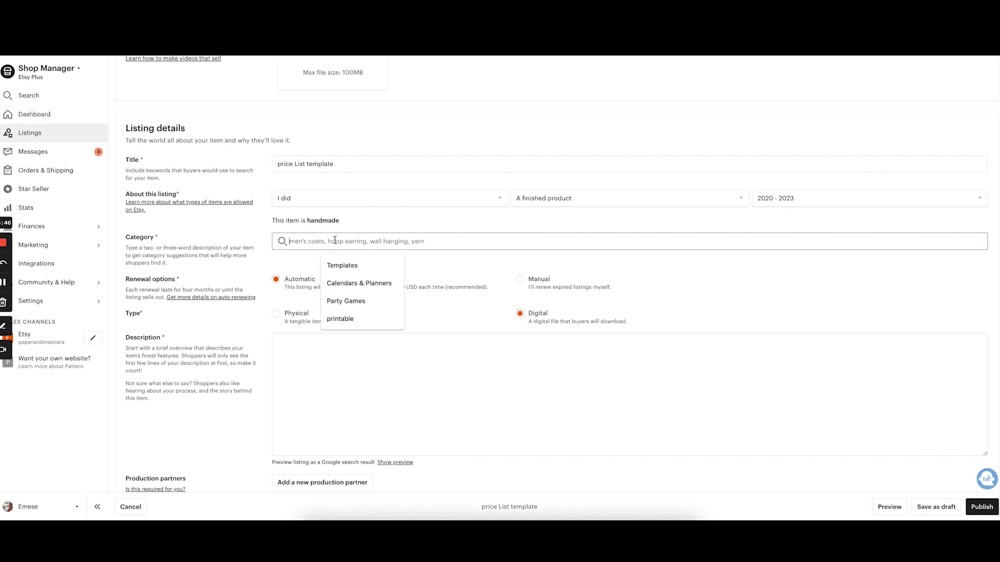
pyautogui.write('template')
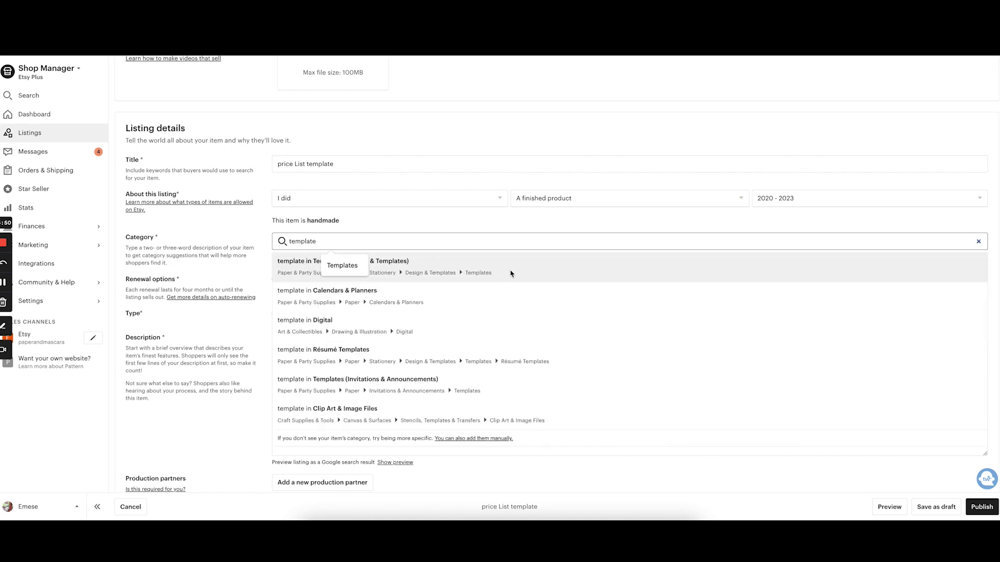
pyautogui.click(511, 273)
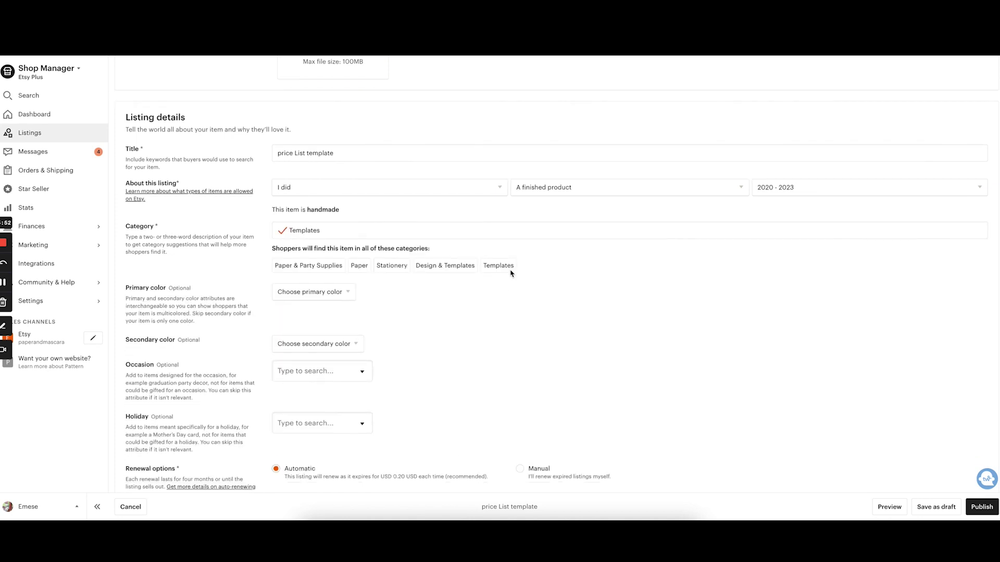
# Move through the description and tags fields, leaving the description empty
pyautogui.scroll(-2, 511, 273)
pyautogui.scroll(-4, 510, 273)
pyautogui.click(510, 270)
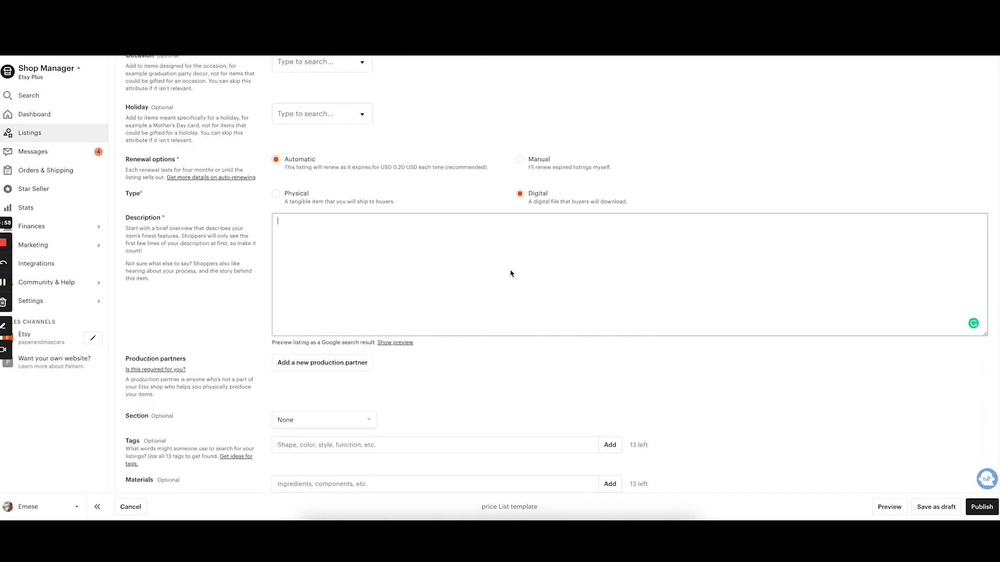
pyautogui.scroll(-4, 510, 273)
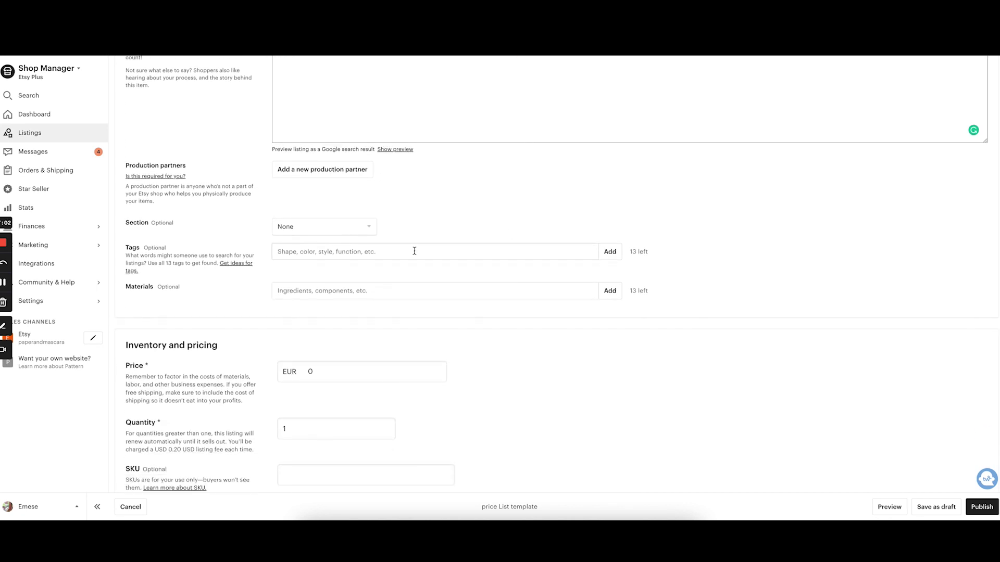
pyautogui.click(359, 249)
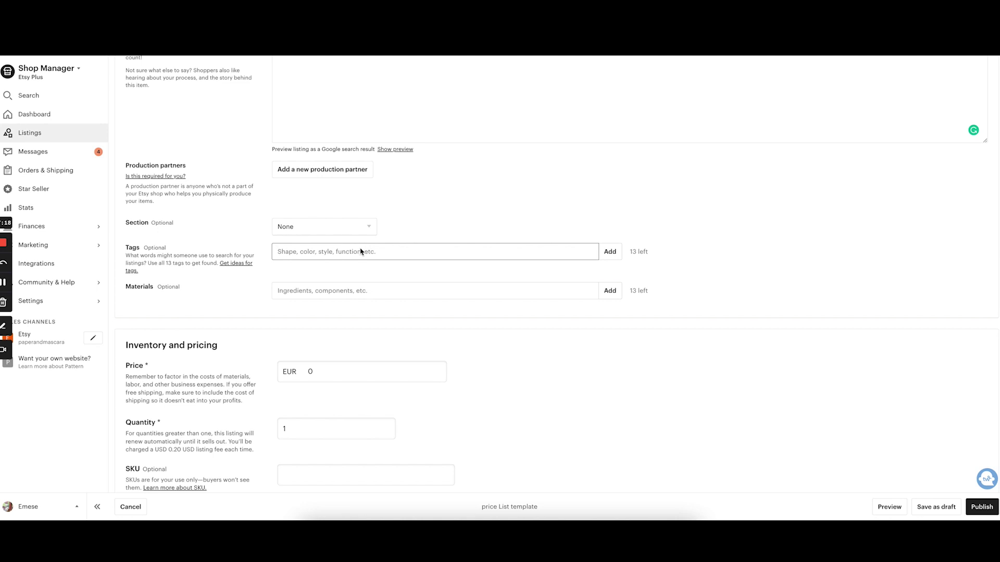
# Upload AccessLink.pdf as the listing's downloadable digital file
pyautogui.scroll(-2, 361, 252)
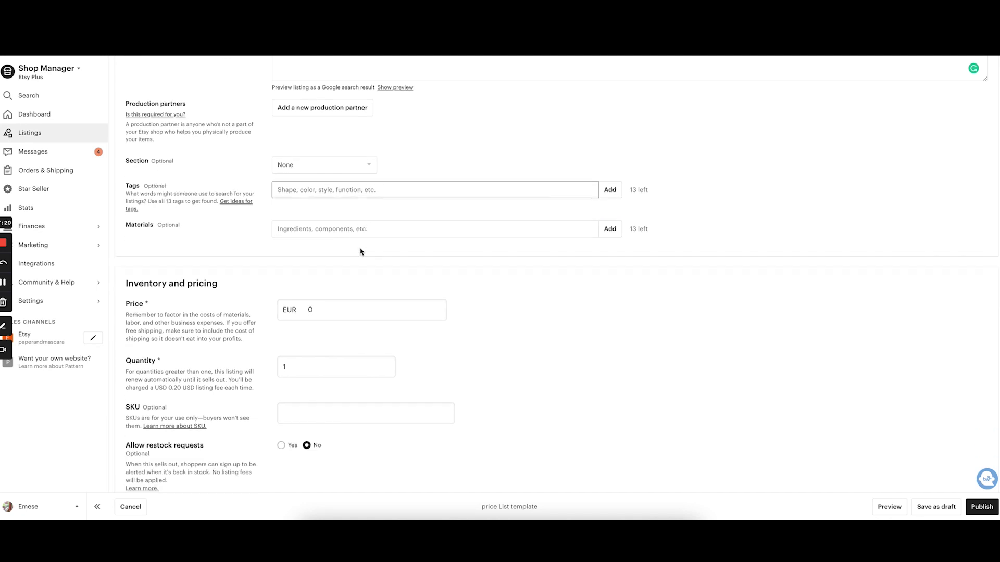
pyautogui.scroll(-4, 457, 385)
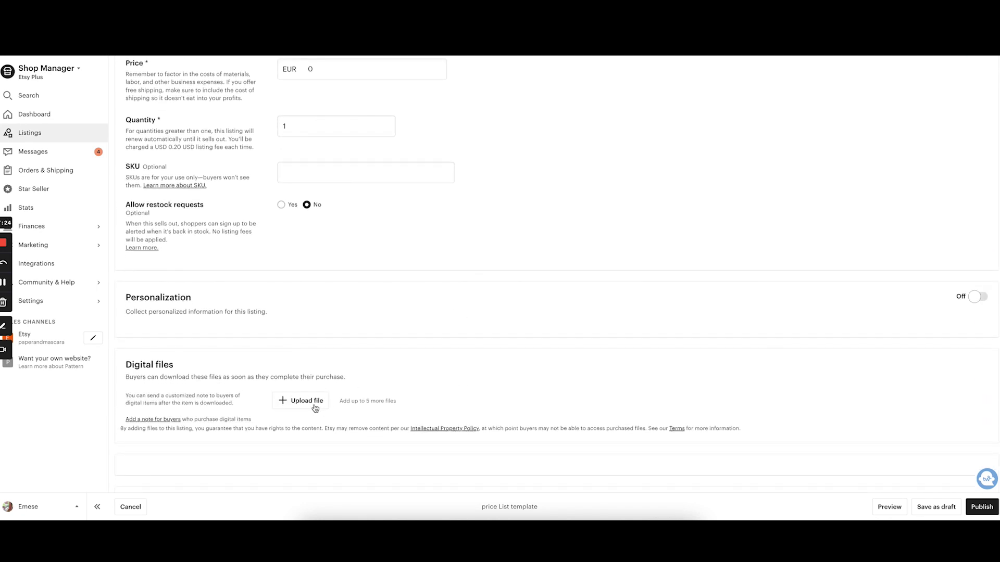
pyautogui.click(316, 402)
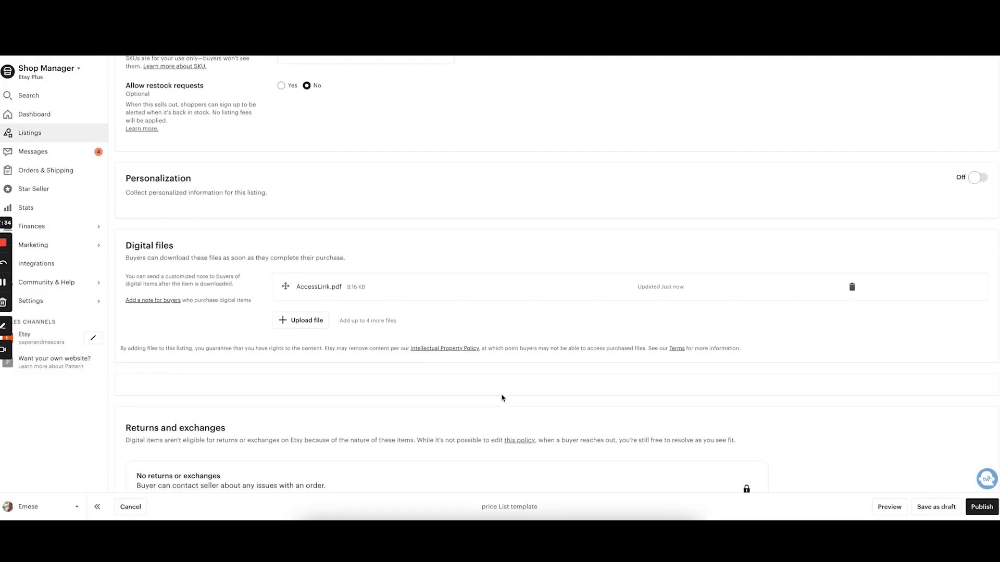
pyautogui.scroll(-1, 503, 398)
pyautogui.scroll(-2, 502, 399)
pyautogui.scroll(-1, 503, 399)
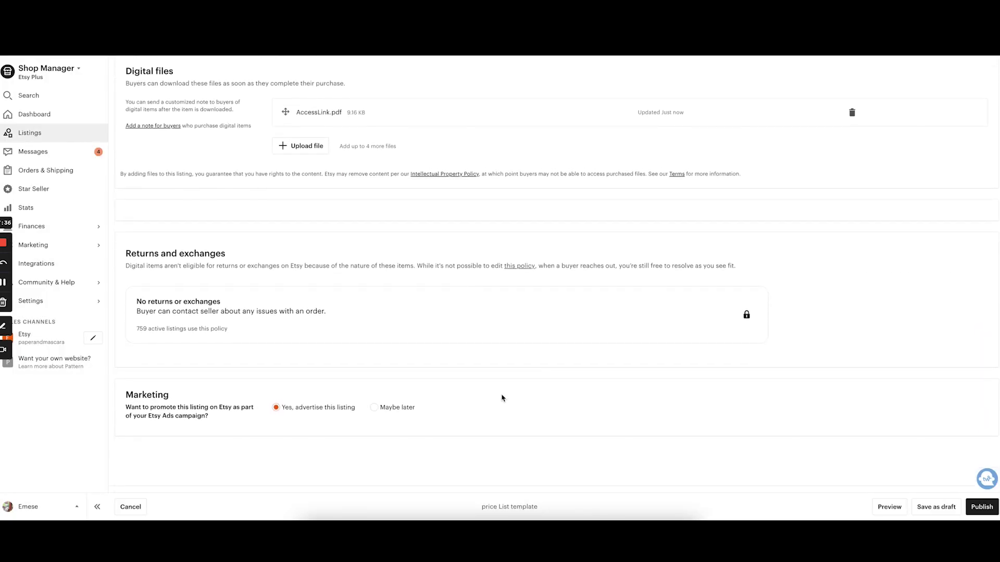
pyautogui.scroll(12, 503, 398)
pyautogui.scroll(6, 503, 398)
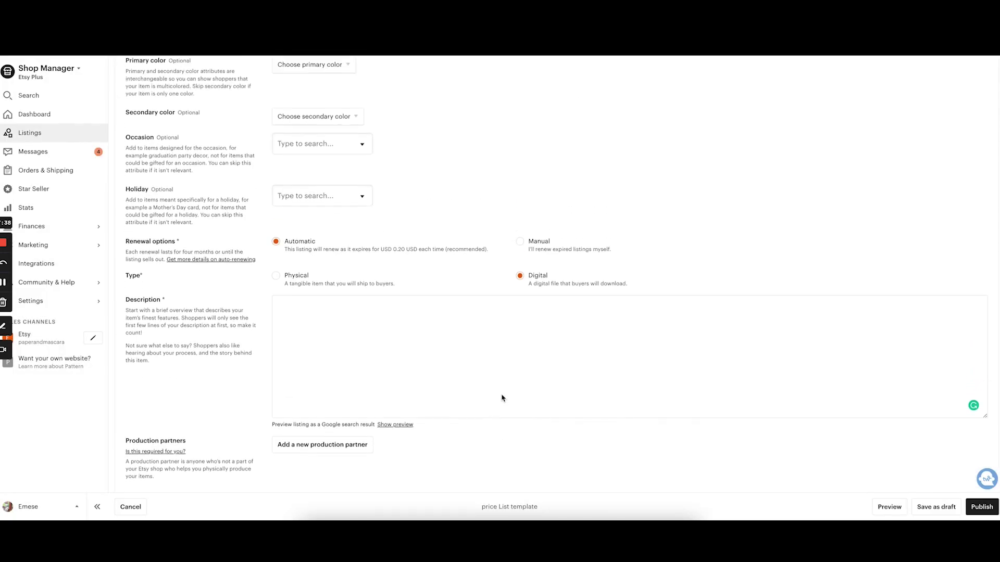
pyautogui.scroll(-1, 660, 325)
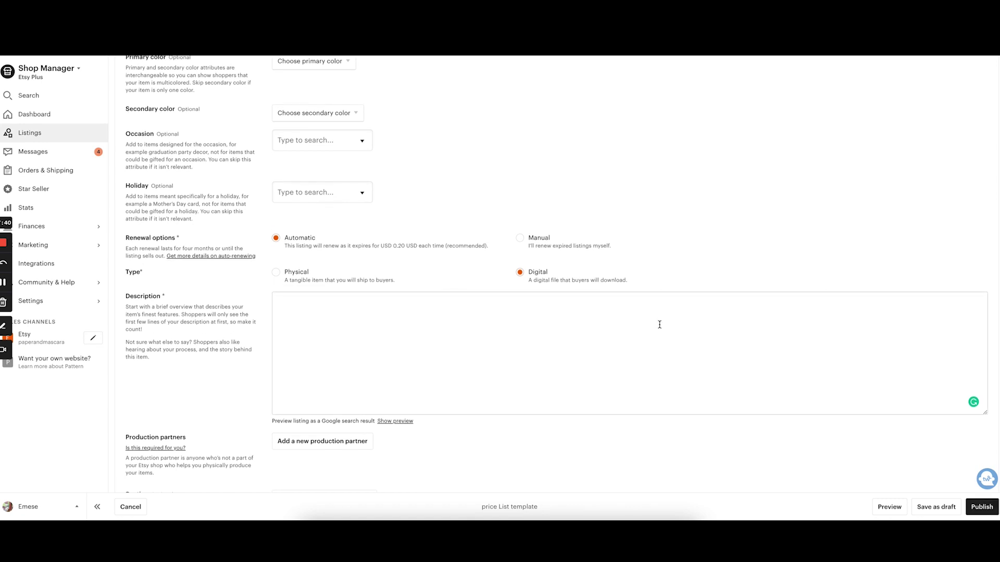